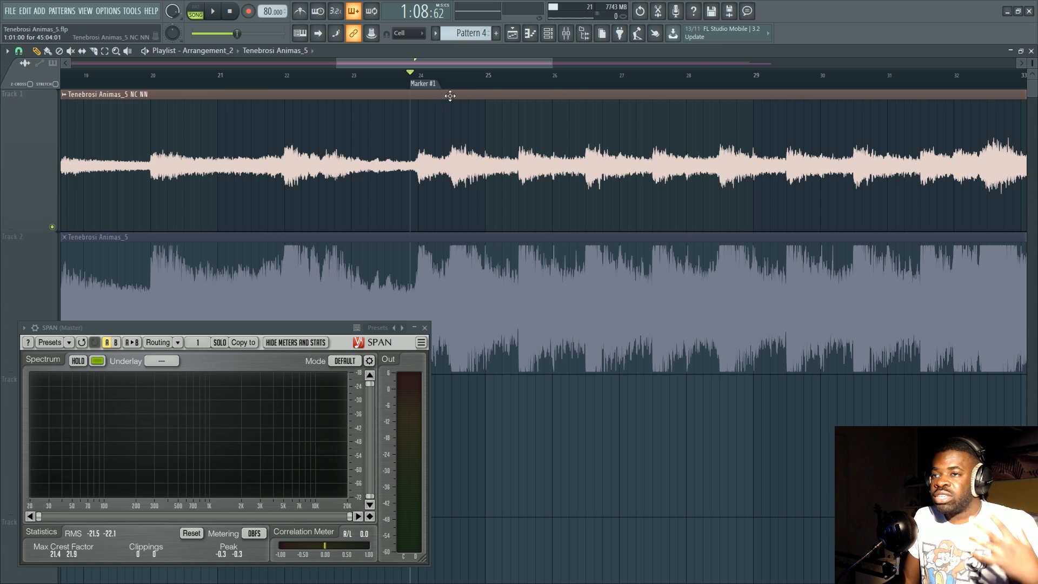
Play the Tenebrosi Animas_5 NC NN clip on Track 1 from Marker #1.
{"action": "scroll", "coordinate": [454, 89], "scroll_direction": "down", "scroll_amount": 2}
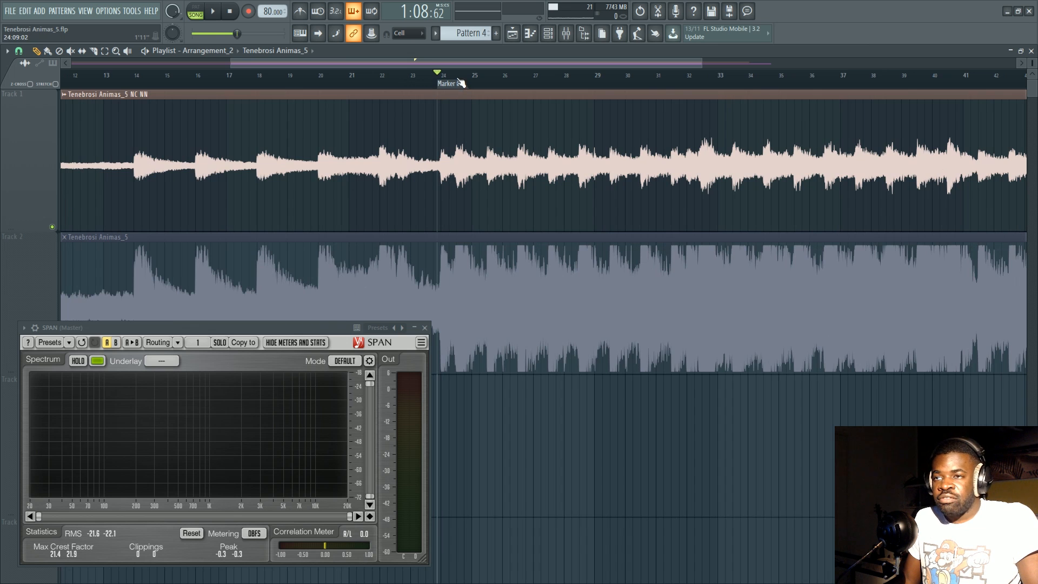
{"action": "scroll", "coordinate": [459, 81], "scroll_direction": "down", "scroll_amount": 1}
{"action": "key", "text": "space"}
{"action": "scroll", "coordinate": [489, 81], "scroll_direction": "up", "scroll_amount": 2}
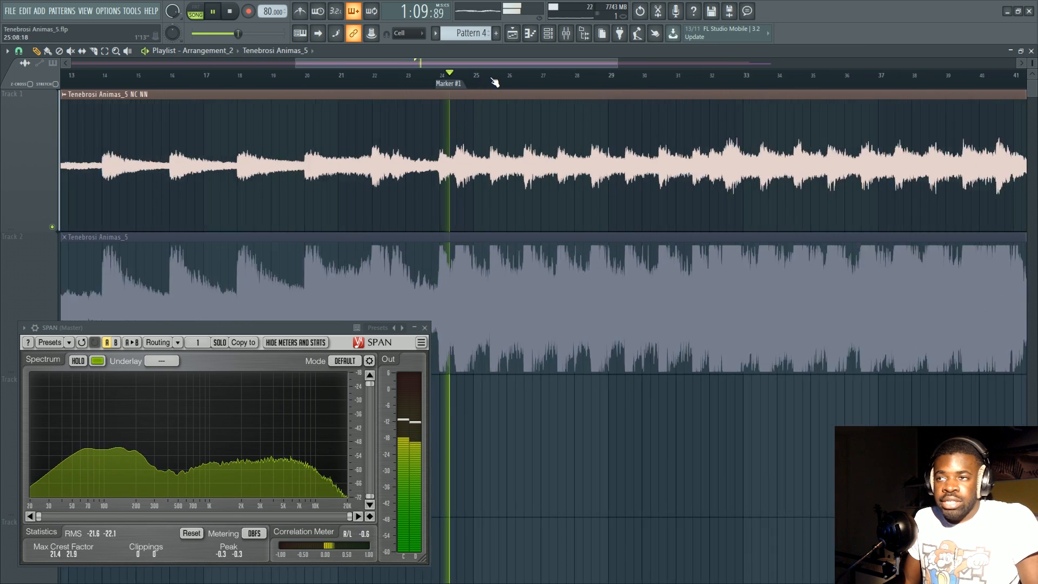
{"action": "scroll", "coordinate": [130, 241], "scroll_direction": "down", "scroll_amount": 2}
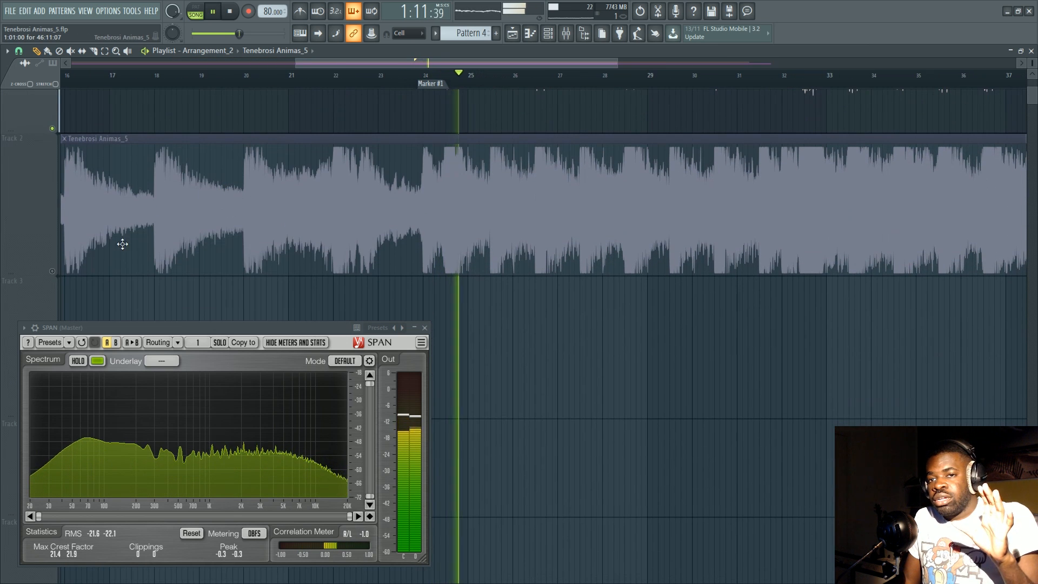
Solo Track 2 and play its Tenebrosi Animas_5 clip from Marker #1 to compare it with Track 1.
{"action": "key", "text": "space"}
{"action": "right_click", "coordinate": [53, 272]}
{"action": "left_click", "coordinate": [430, 83]}
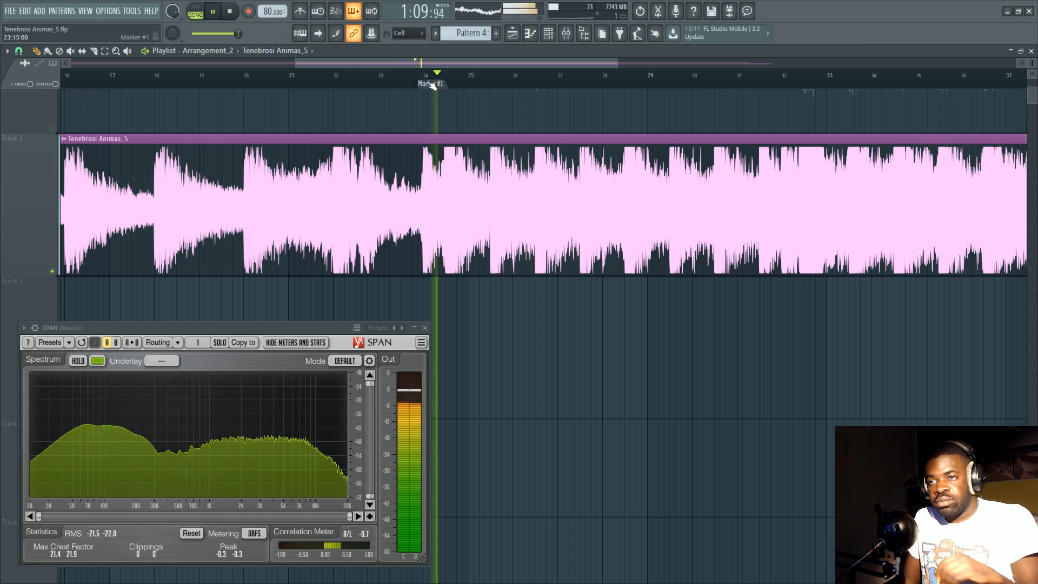
{"action": "scroll", "coordinate": [426, 81], "scroll_direction": "up", "scroll_amount": 1}
{"action": "left_click_drag", "start_coordinate": [440, 67], "coordinate": [489, 67]}
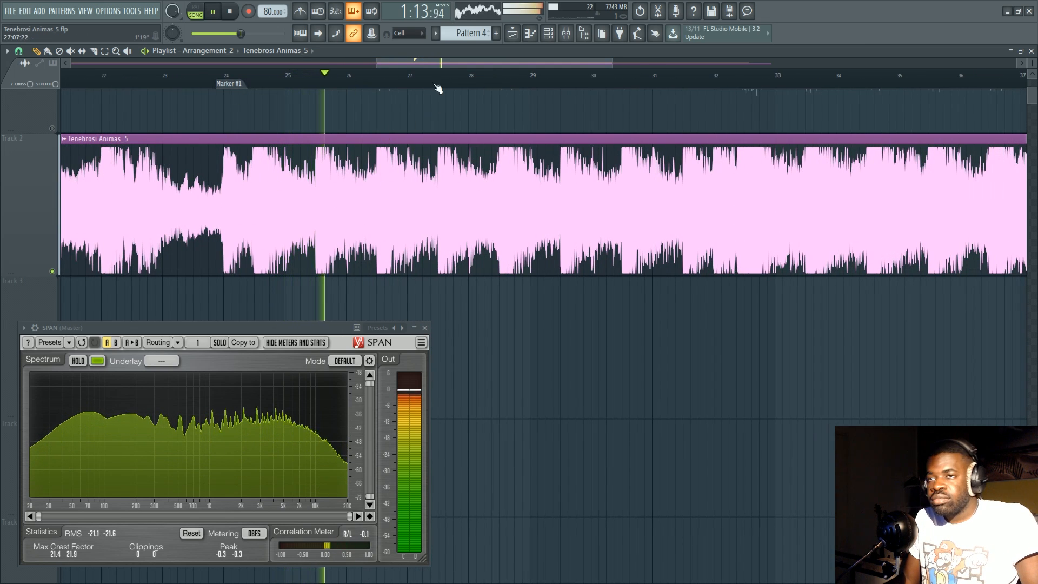
{"action": "scroll", "coordinate": [389, 86], "scroll_direction": "up", "scroll_amount": 2}
{"action": "scroll", "coordinate": [120, 206], "scroll_direction": "up", "scroll_amount": 1}
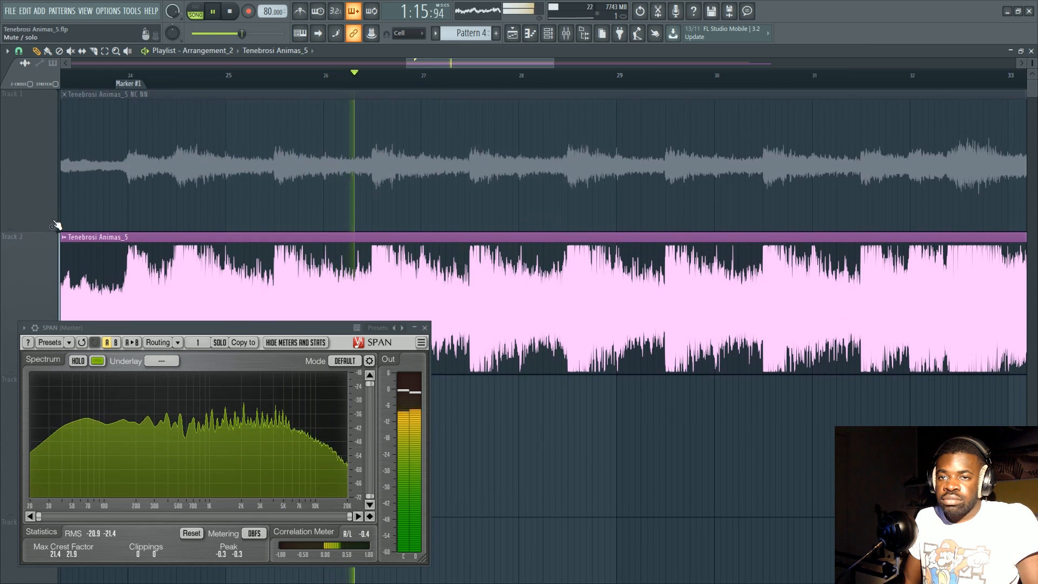
Solo Track 1 and stop playback with the playhead at Marker #1.
{"action": "right_click", "coordinate": [53, 227]}
{"action": "key", "text": "space"}
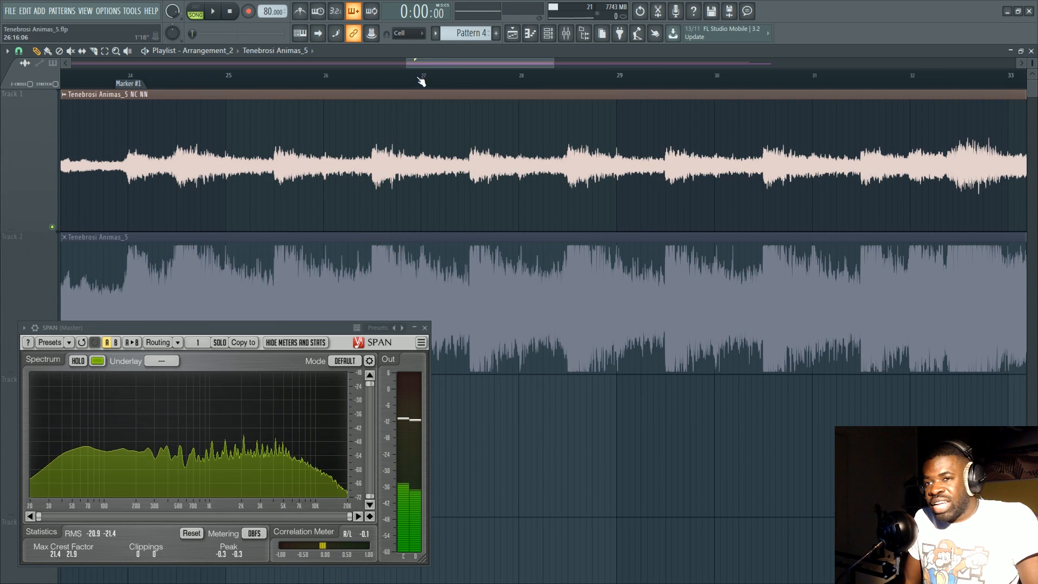
{"action": "scroll", "coordinate": [419, 81], "scroll_direction": "down", "scroll_amount": 1}
{"action": "left_click", "coordinate": [294, 76]}
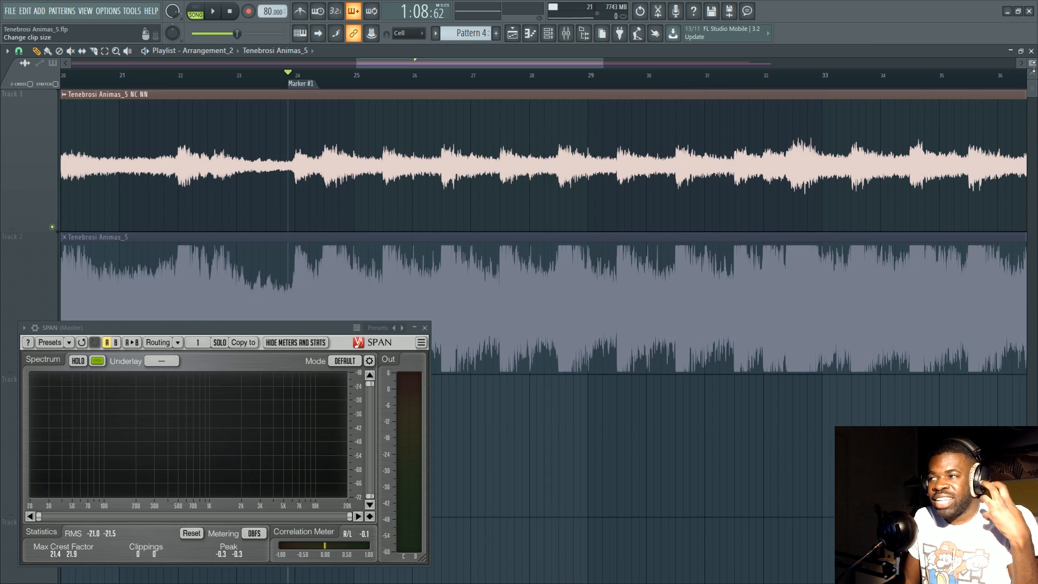
Reduce the playlist track height slightly and move the SPAN analyzer window a little lower.
{"action": "left_click_drag", "start_coordinate": [1033, 65], "coordinate": [1033, 53]}
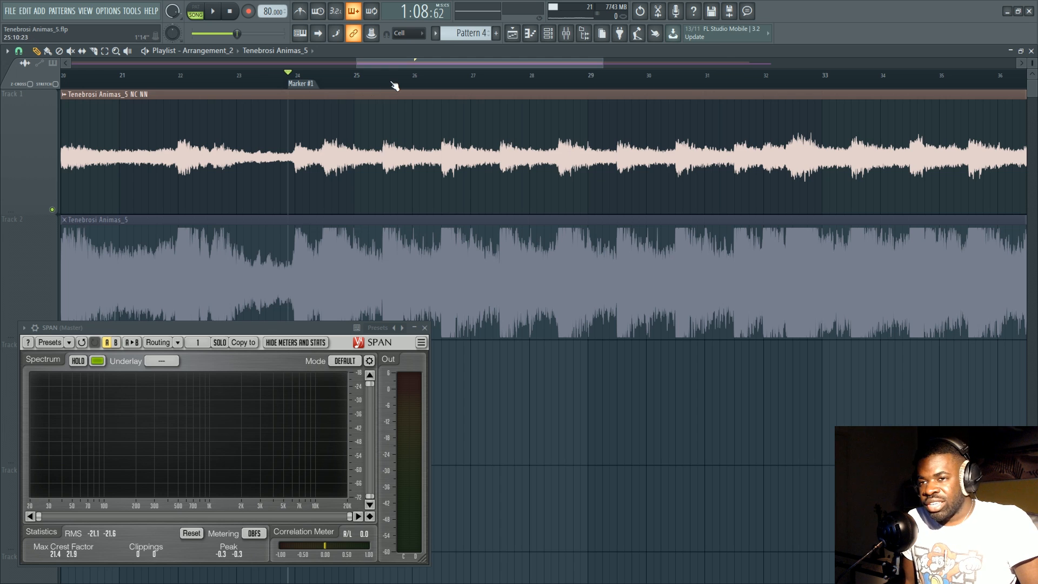
{"action": "scroll", "coordinate": [400, 64], "scroll_direction": "down", "scroll_amount": 2}
{"action": "mouse_move", "coordinate": [296, 334]}
{"action": "left_mouse_down"}
{"action": "mouse_move", "coordinate": [295, 358]}
{"action": "mouse_move", "coordinate": [293, 340]}
{"action": "left_mouse_up"}
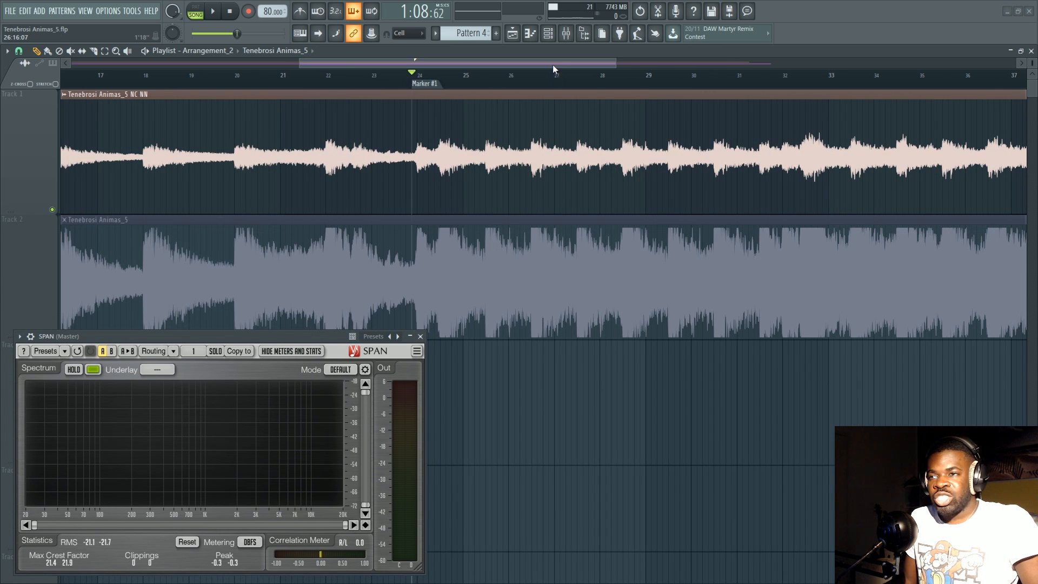
{"action": "scroll", "coordinate": [552, 63], "scroll_direction": "down", "scroll_amount": 4}
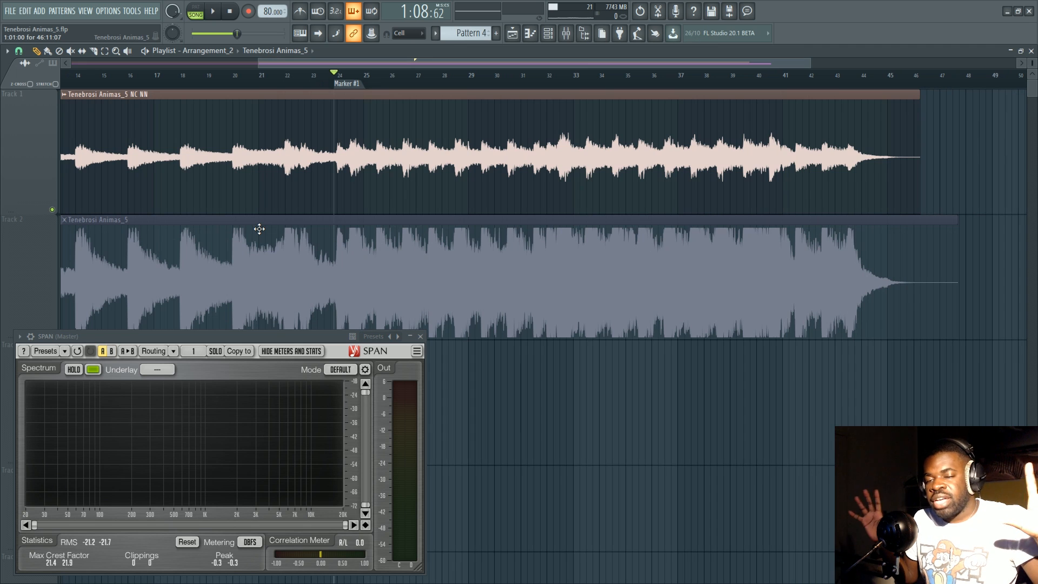
Play Track 1 briefly from about bar 26 and stop playback.
{"action": "left_click", "coordinate": [397, 75]}
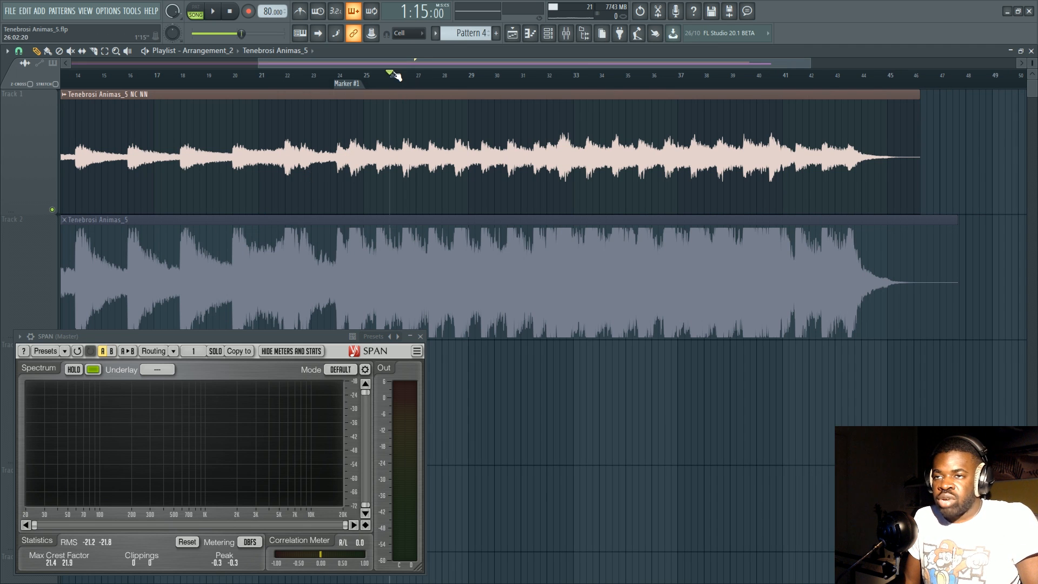
{"action": "scroll", "coordinate": [395, 75], "scroll_direction": "up", "scroll_amount": 4}
{"action": "key", "text": "space"}
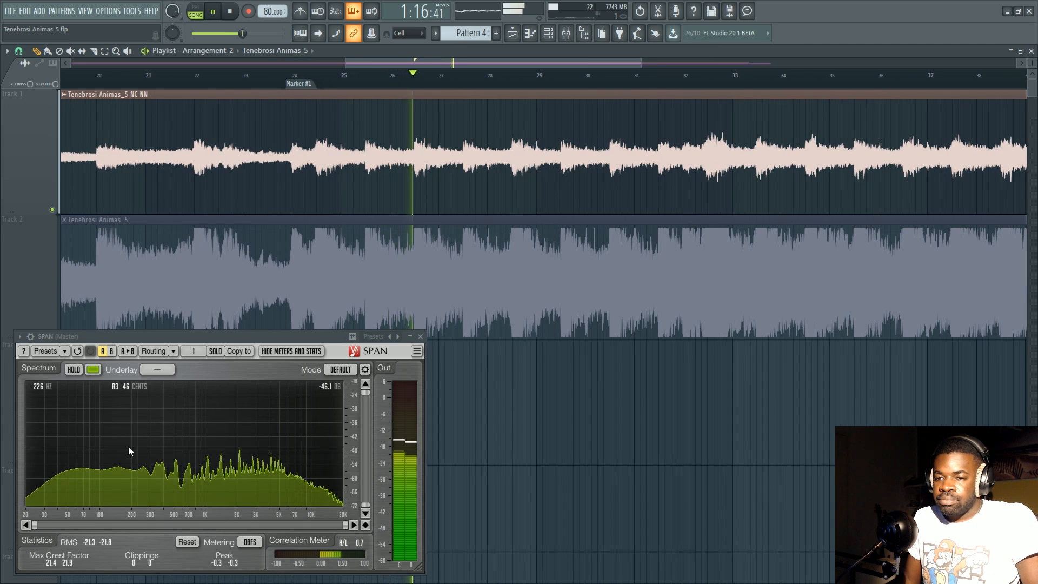
{"action": "key", "text": "space"}
{"action": "scroll", "coordinate": [459, 85], "scroll_direction": "down", "scroll_amount": 4}
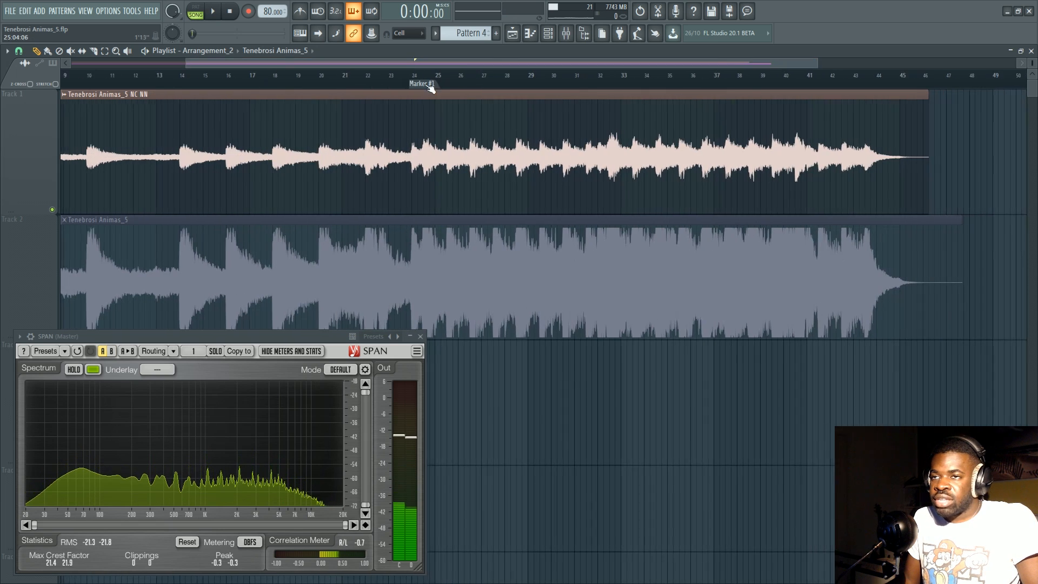
Return the playhead to Marker #1 and make the playlist tracks slightly shorter.
{"action": "left_click", "coordinate": [413, 79]}
{"action": "scroll", "coordinate": [498, 85], "scroll_direction": "up", "scroll_amount": 4}
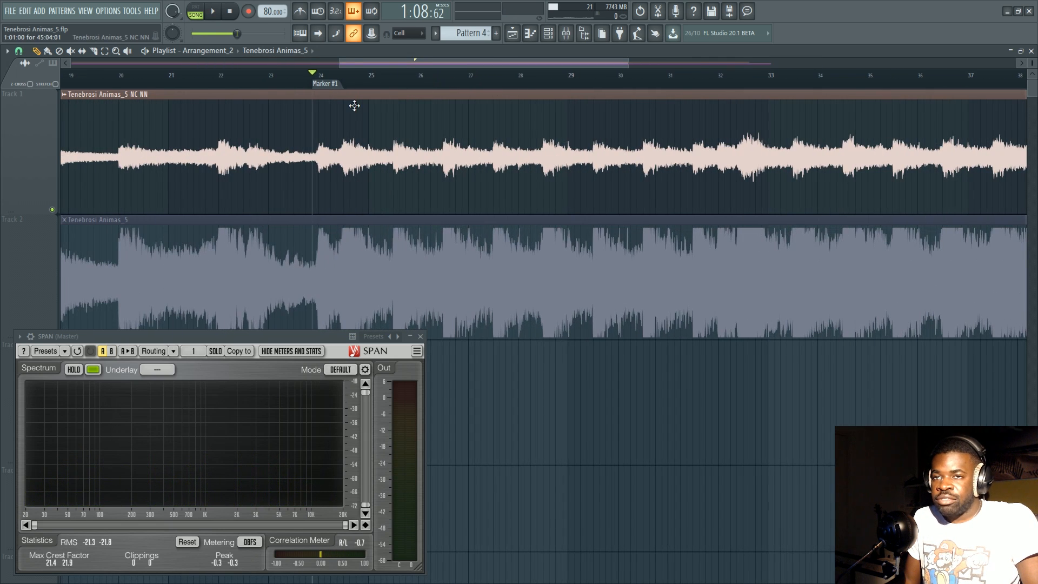
{"action": "scroll", "coordinate": [389, 81], "scroll_direction": "down", "scroll_amount": 2}
{"action": "scroll", "coordinate": [308, 189], "scroll_direction": "down", "scroll_amount": 4}
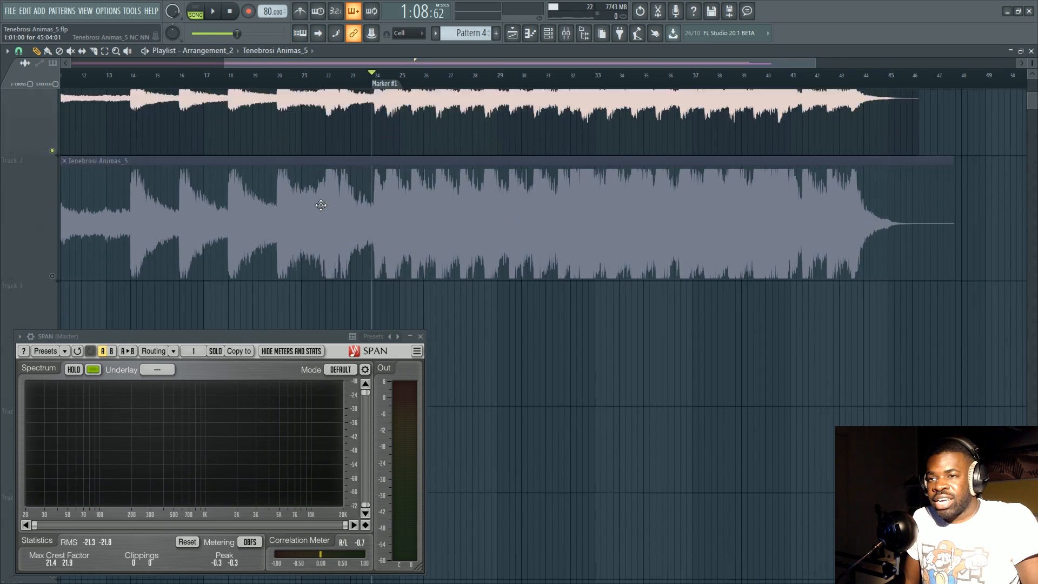
{"action": "scroll", "coordinate": [81, 278], "scroll_direction": "up", "scroll_amount": 3}
{"action": "scroll", "coordinate": [80, 278], "scroll_direction": "up", "scroll_amount": 1}
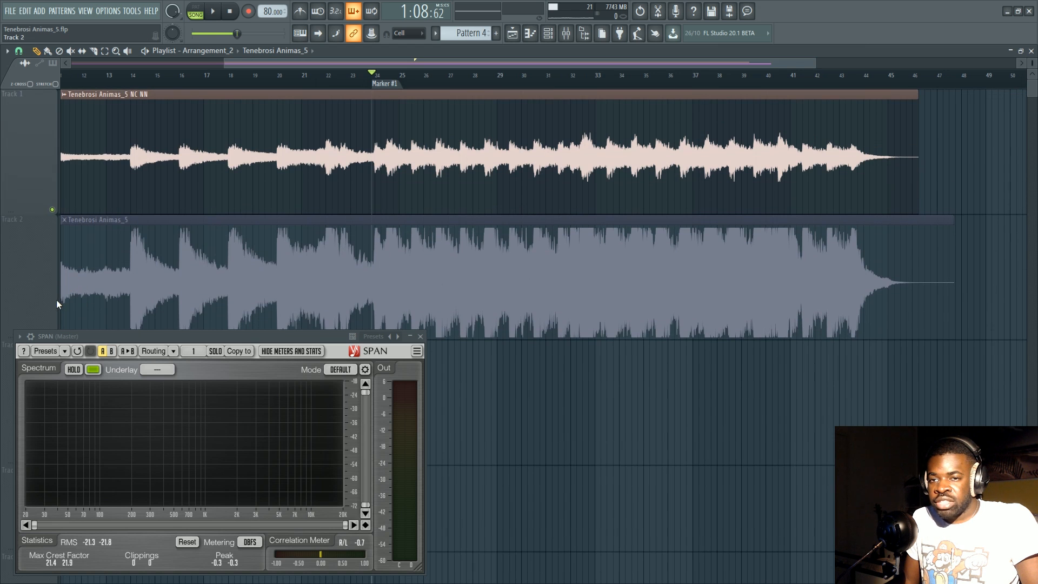
{"action": "scroll", "coordinate": [869, 160], "scroll_direction": "down", "scroll_amount": 3}
{"action": "left_click_drag", "start_coordinate": [1032, 63], "coordinate": [1032, 68]}
{"action": "scroll", "coordinate": [510, 278], "scroll_direction": "up", "scroll_amount": 2}
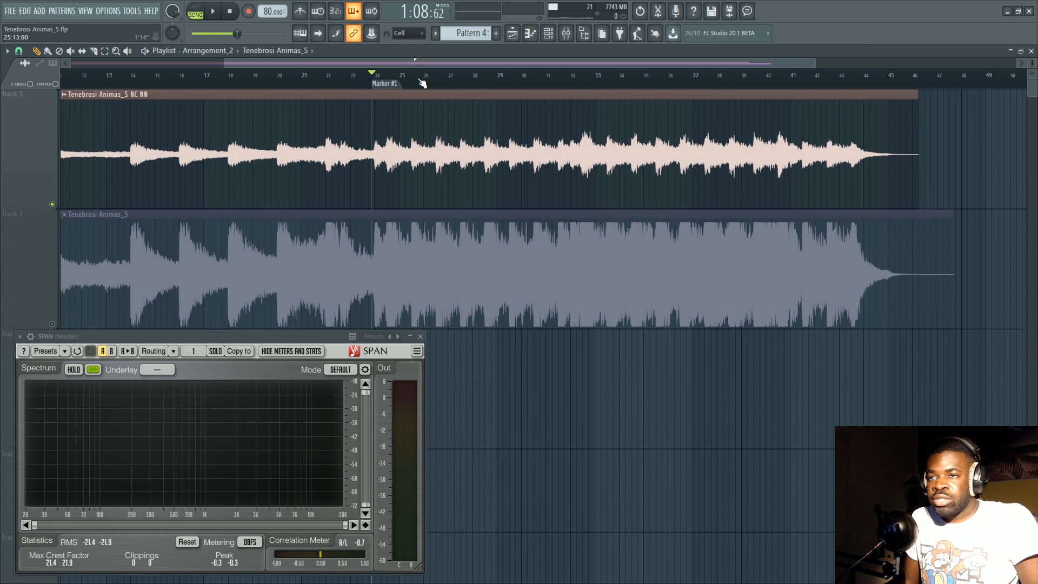
{"action": "scroll", "coordinate": [420, 81], "scroll_direction": "up", "scroll_amount": 4}
{"action": "left_click", "coordinate": [616, 82]}
{"action": "scroll", "coordinate": [616, 63], "scroll_direction": "down", "scroll_amount": 2}
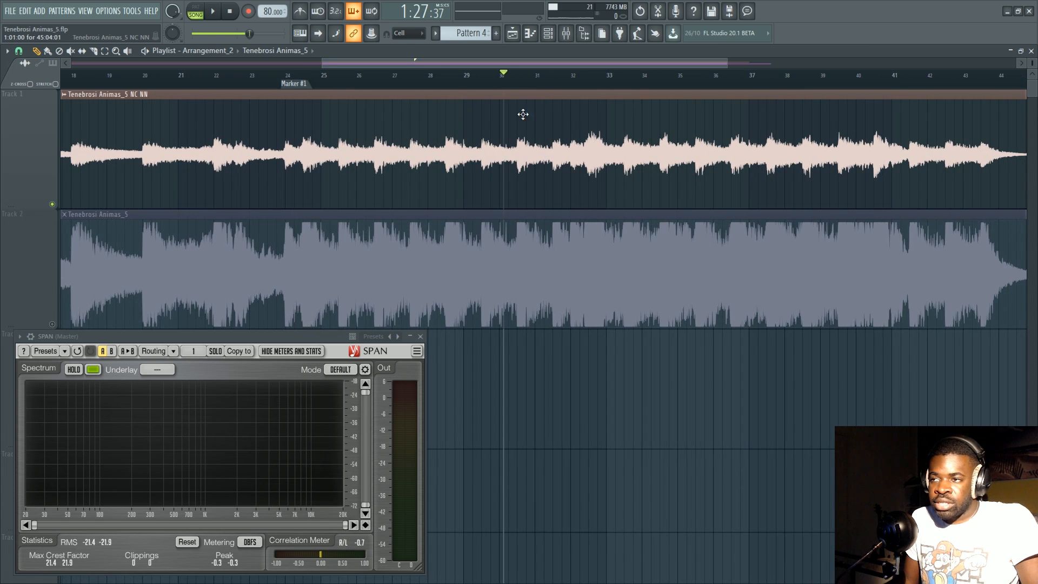
{"action": "scroll", "coordinate": [502, 88], "scroll_direction": "down", "scroll_amount": 3}
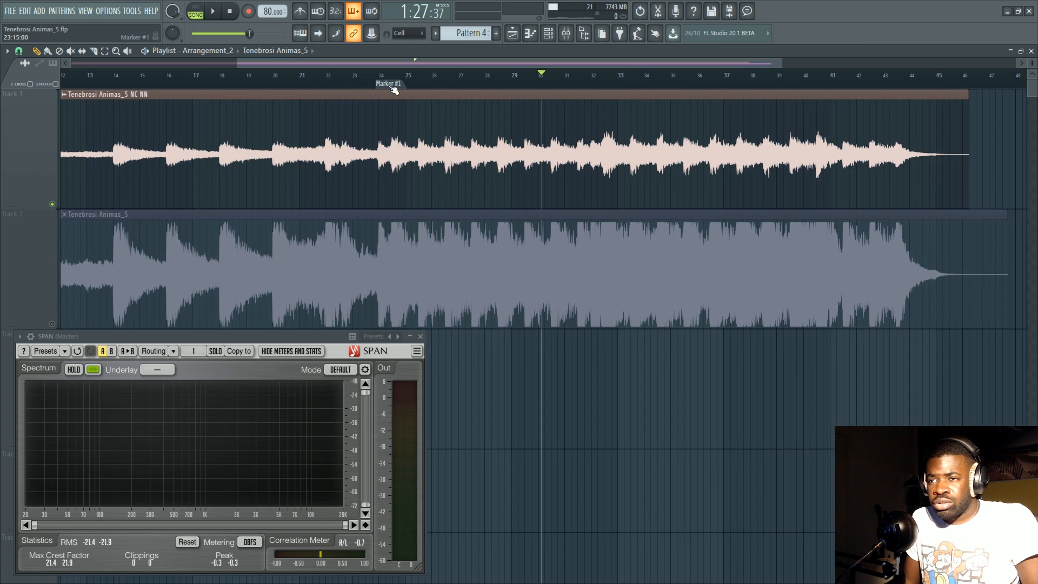
{"action": "left_click", "coordinate": [392, 85]}
{"action": "scroll", "coordinate": [453, 83], "scroll_direction": "up", "scroll_amount": 2}
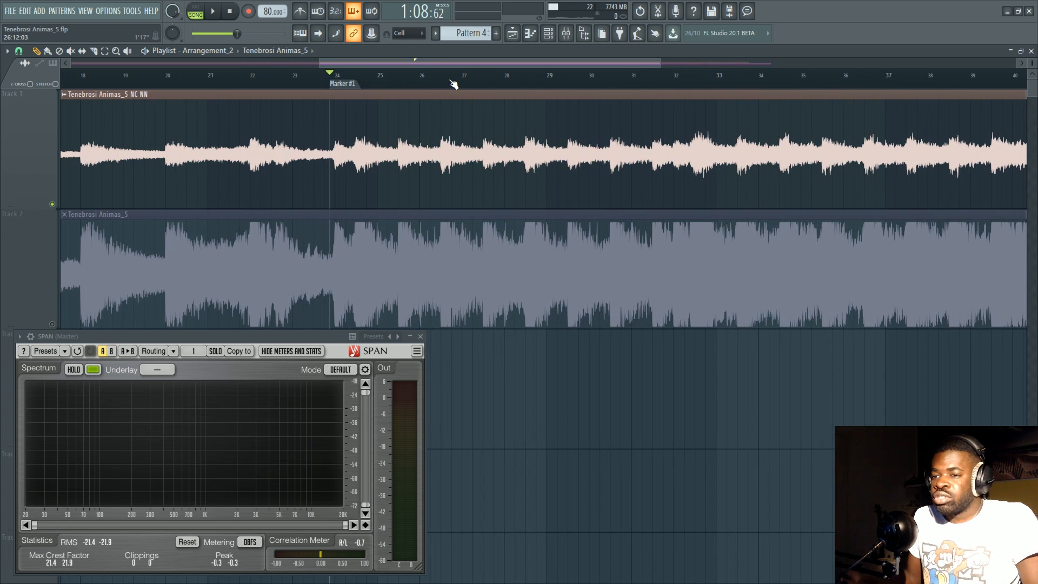
{"action": "left_click_drag", "start_coordinate": [421, 61], "coordinate": [441, 60]}
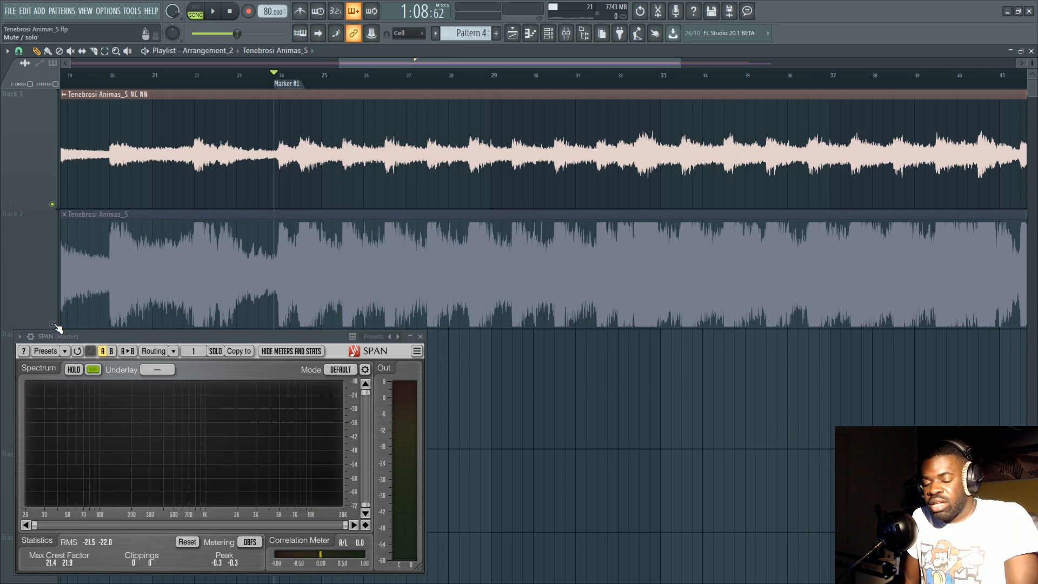
Solo Track 2 and play its clip briefly from about bar 26.
{"action": "key", "text": "F9"}
{"action": "key", "text": "F9"}
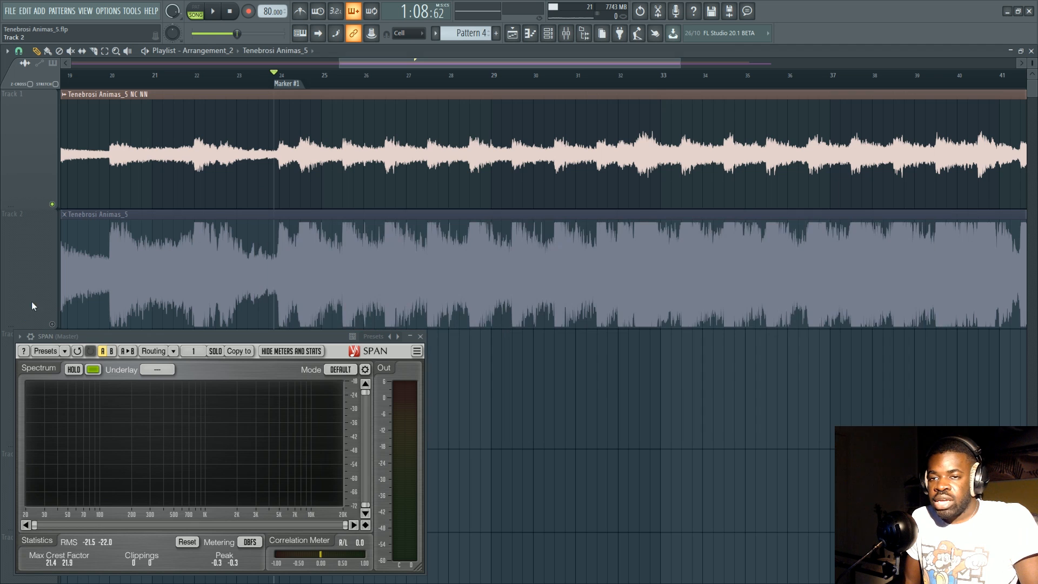
{"action": "right_click", "coordinate": [52, 323]}
{"action": "left_click", "coordinate": [381, 74]}
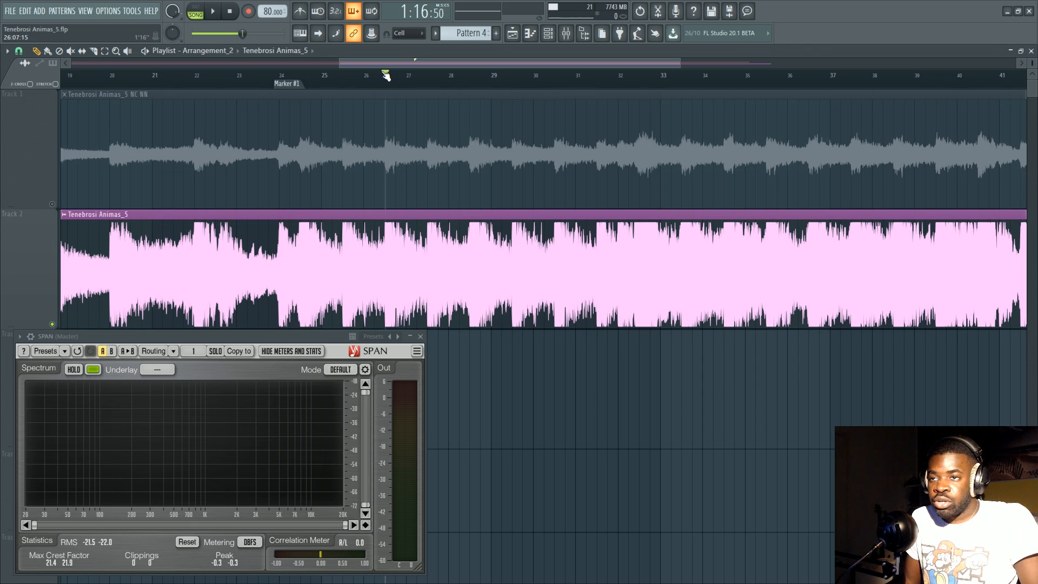
{"action": "key", "text": "space"}
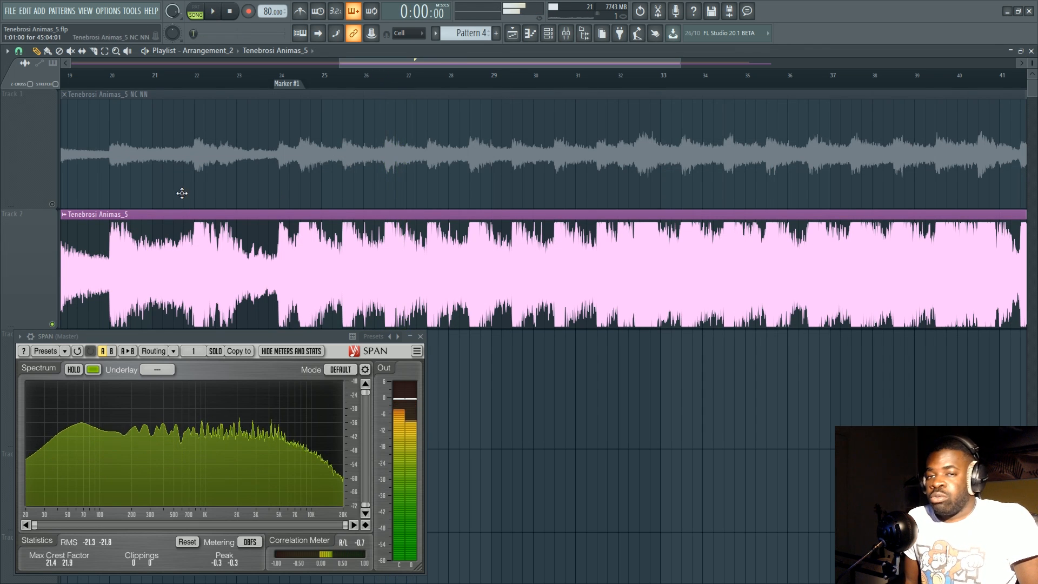
Solo Track 1 again and set the playhead back at Marker #1, briefly checking the mixer.
{"action": "right_click", "coordinate": [52, 204]}
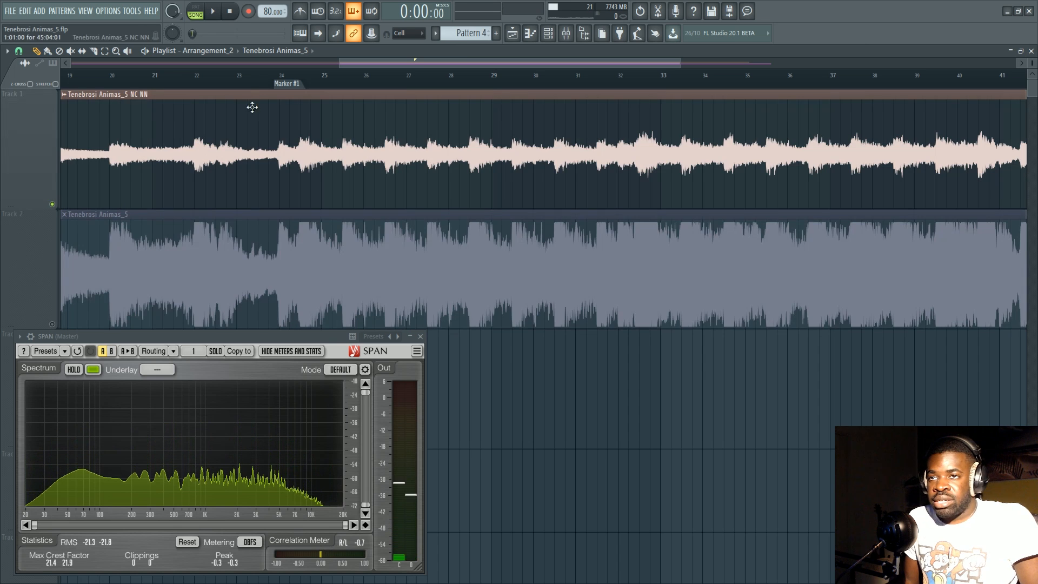
{"action": "left_click", "coordinate": [284, 84]}
{"action": "key", "text": "F9"}
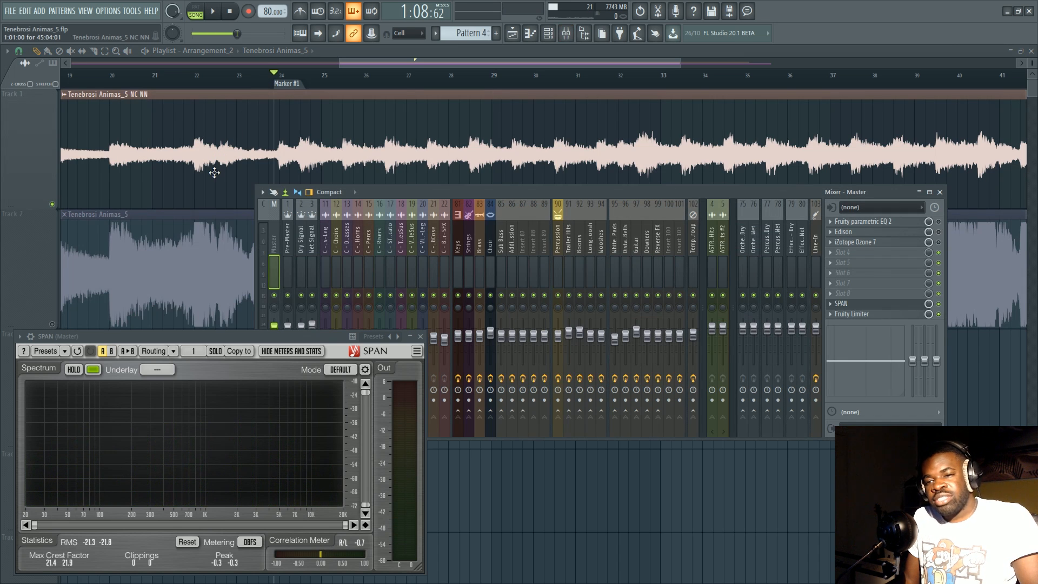
{"action": "key", "text": "F9"}
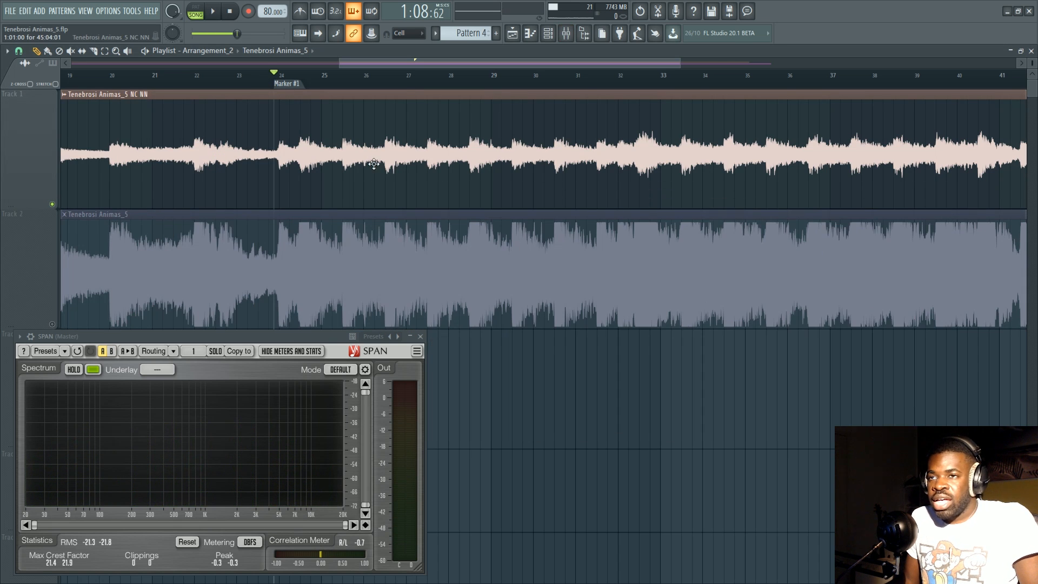
Open the channel settings of the Tenebrosi Animas_5 NC NN clip, reposition the window beside the SPAN analyzer and close it.
{"action": "scroll", "coordinate": [413, 63], "scroll_direction": "down", "scroll_amount": 3}
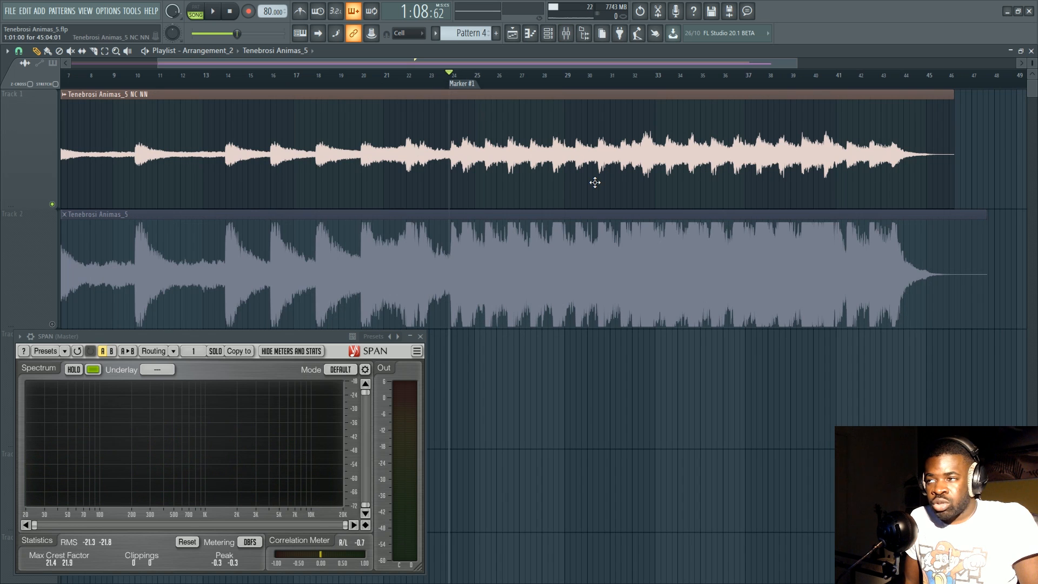
{"action": "key", "text": "F9"}
{"action": "key", "text": "F9"}
{"action": "double_click", "coordinate": [491, 162]}
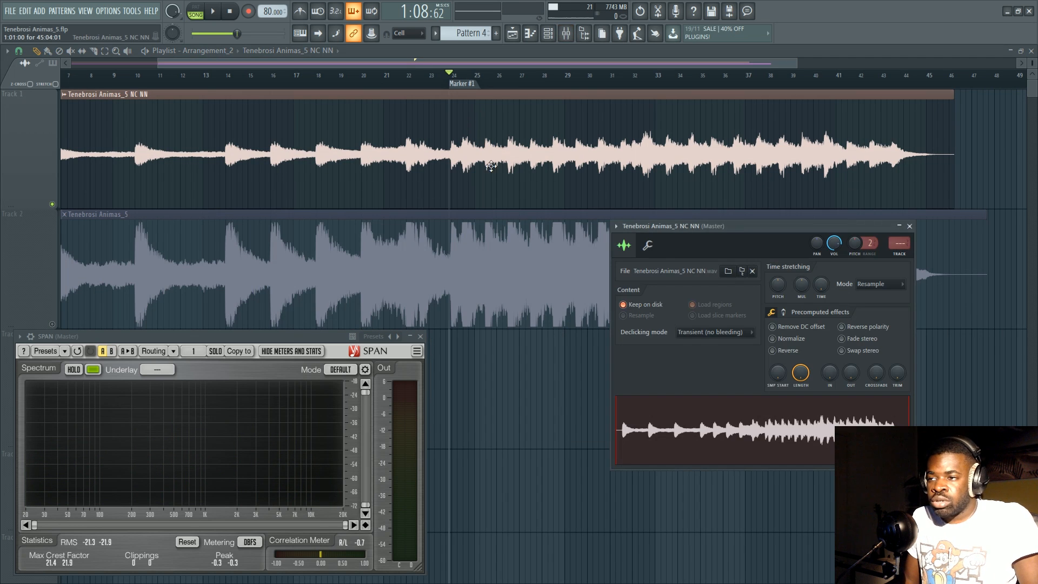
{"action": "left_click_drag", "start_coordinate": [742, 225], "coordinate": [553, 295]}
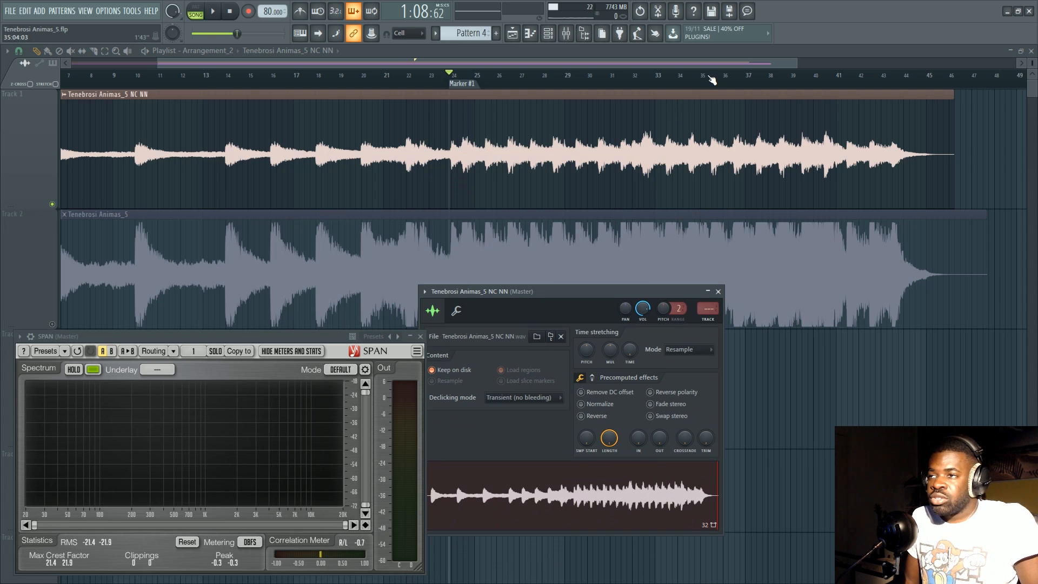
{"action": "scroll", "coordinate": [488, 120], "scroll_direction": "up", "scroll_amount": 3}
{"action": "left_click", "coordinate": [488, 119]}
{"action": "scroll", "coordinate": [488, 120], "scroll_direction": "down", "scroll_amount": 3}
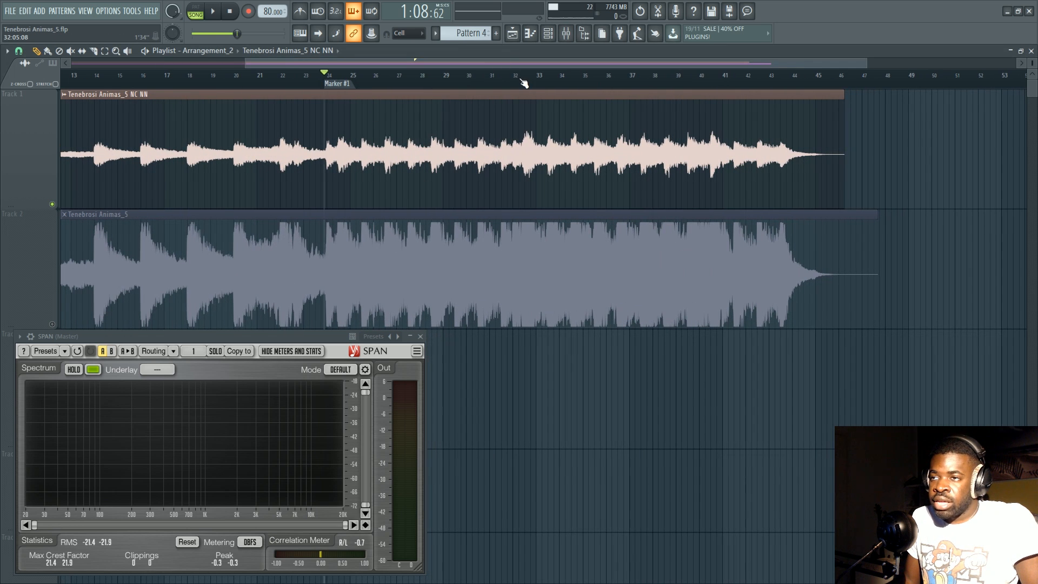
Play Track 1 from about bar 32 and stop playback.
{"action": "left_click", "coordinate": [518, 77]}
{"action": "key", "text": "space"}
{"action": "key", "text": "space"}
{"action": "scroll", "coordinate": [512, 155], "scroll_direction": "down", "scroll_amount": 2}
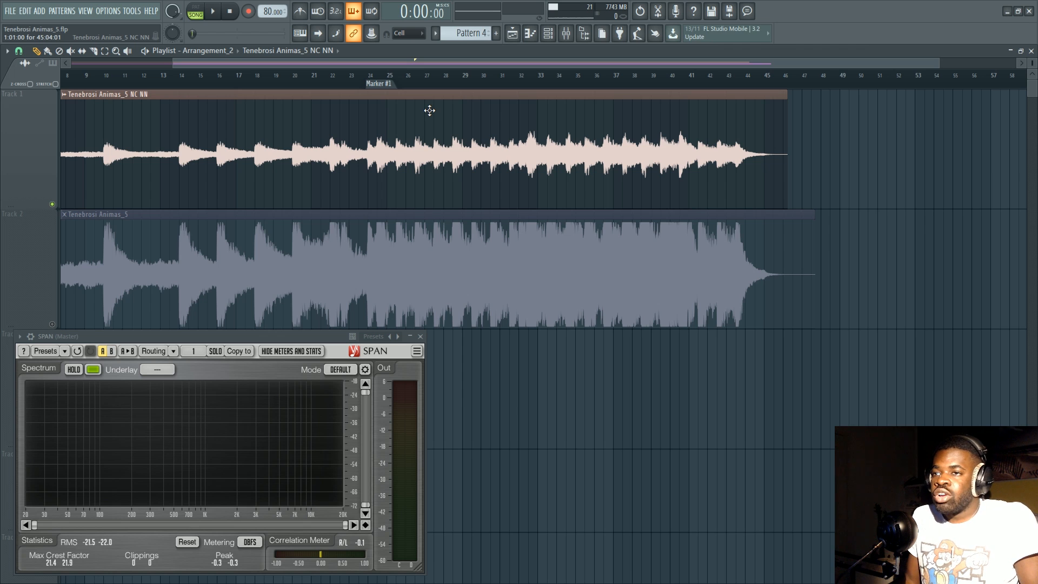
Set the playhead at Marker #1 and enable Normalize in the Tenebrosi Animas_5 NC NN clip's channel settings.
{"action": "scroll", "coordinate": [431, 90], "scroll_direction": "up", "scroll_amount": 3}
{"action": "left_click", "coordinate": [334, 84]}
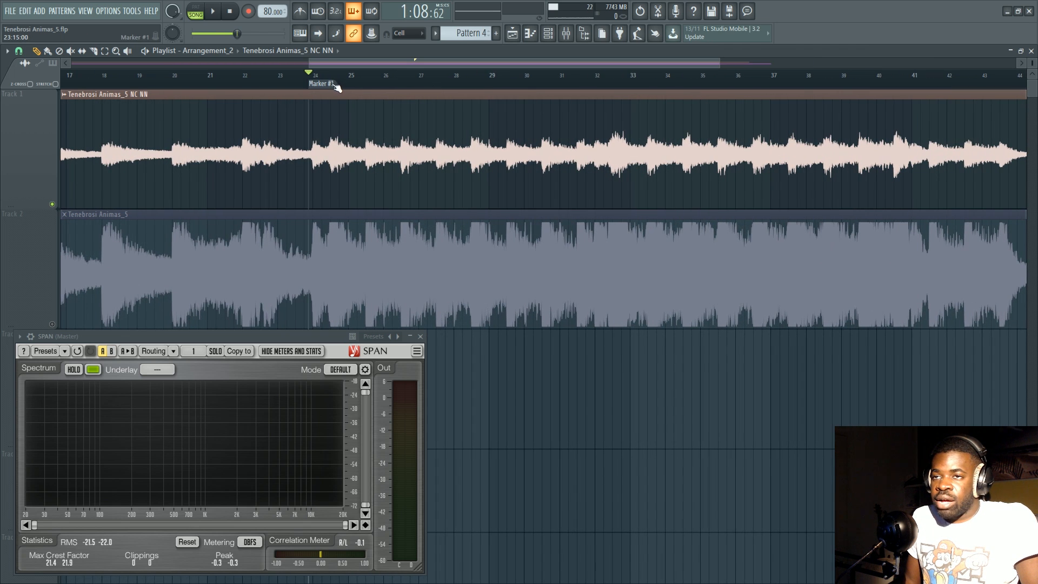
{"action": "double_click", "coordinate": [358, 140]}
{"action": "left_click", "coordinate": [581, 404]}
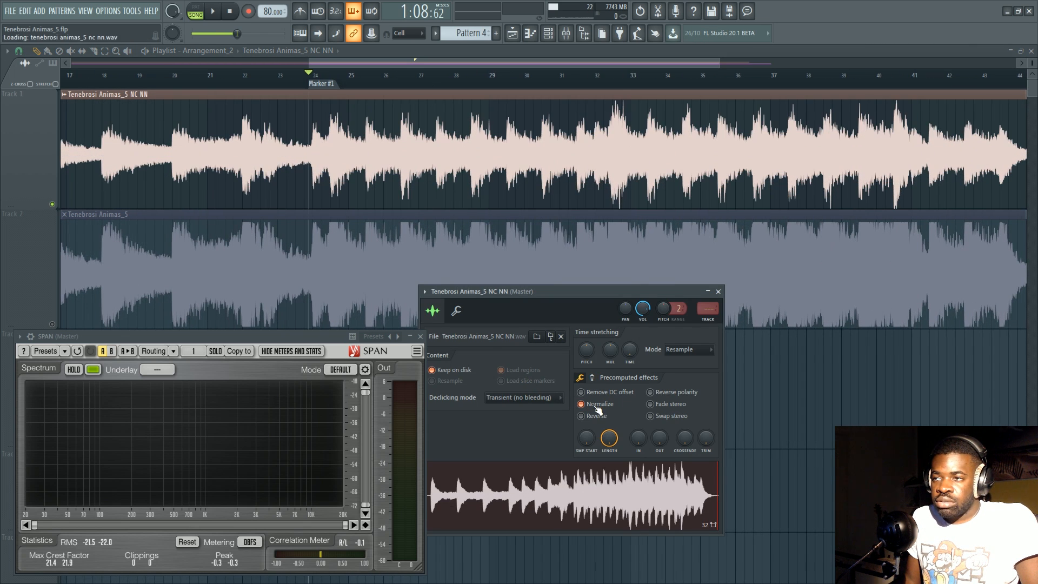
Play Track 1 from just before bar 32 and stop playback.
{"action": "left_click", "coordinate": [529, 81]}
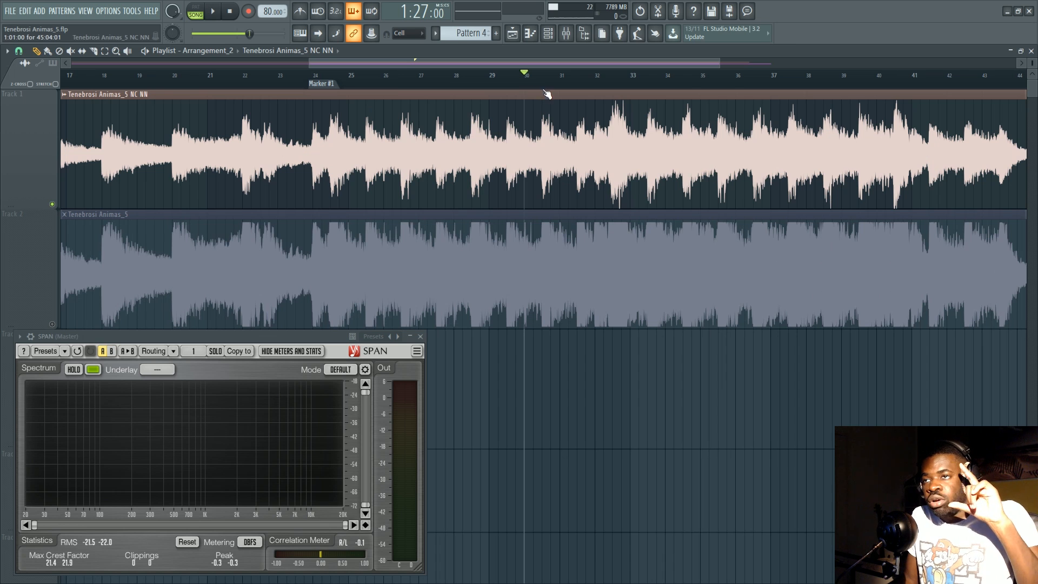
{"action": "left_click", "coordinate": [578, 75]}
{"action": "left_click_drag", "start_coordinate": [583, 74], "coordinate": [592, 76]}
{"action": "key", "text": "space"}
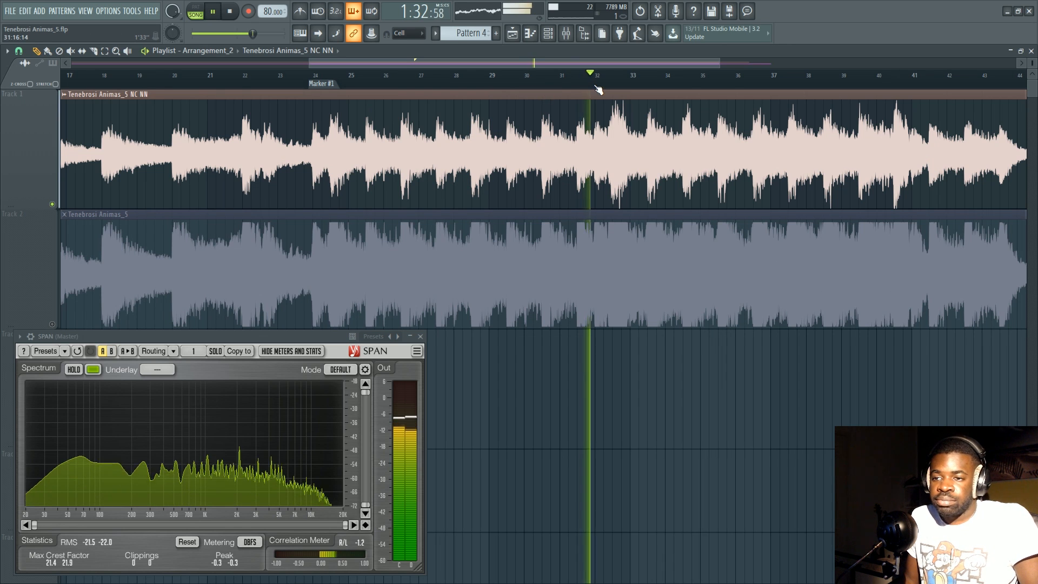
{"action": "key", "text": "space"}
Disable Normalize for the Tenebrosi Animas_5 NC NN clip and set the playhead at the loud peak just past bar 32.
{"action": "double_click", "coordinate": [572, 162]}
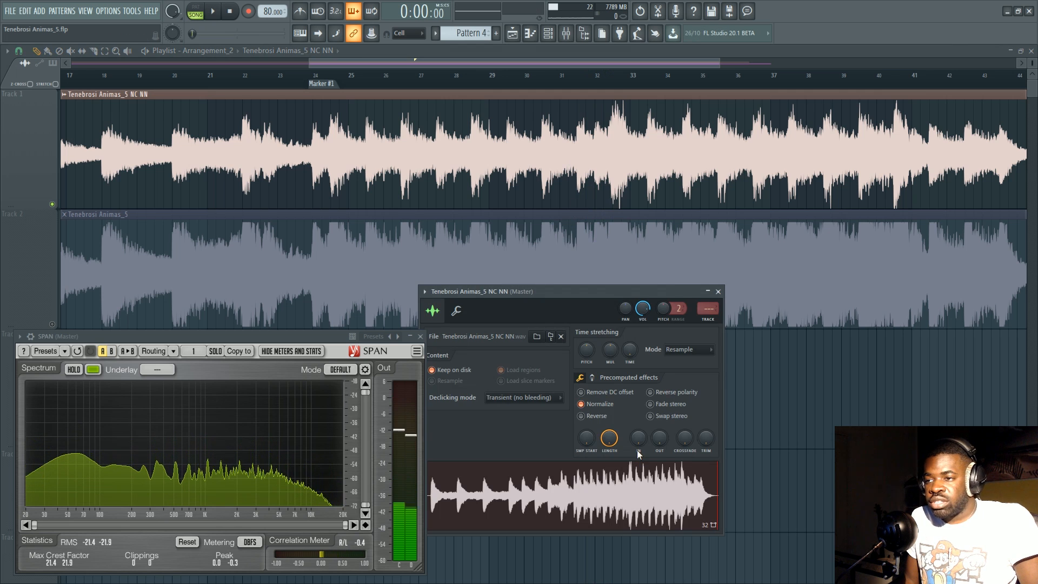
{"action": "left_click", "coordinate": [615, 77]}
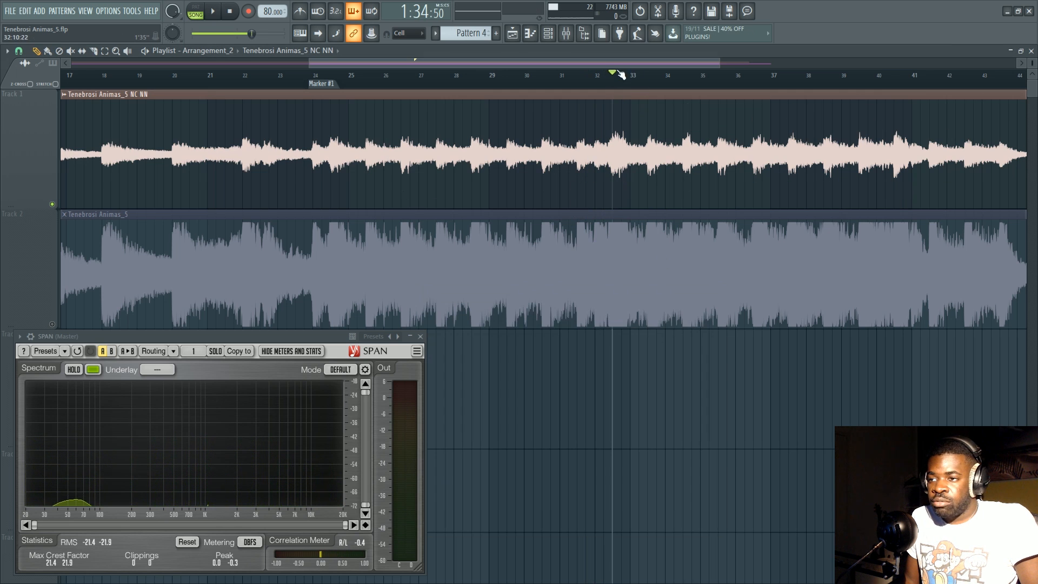
{"action": "key", "text": "F9"}
{"action": "key", "text": "F9"}
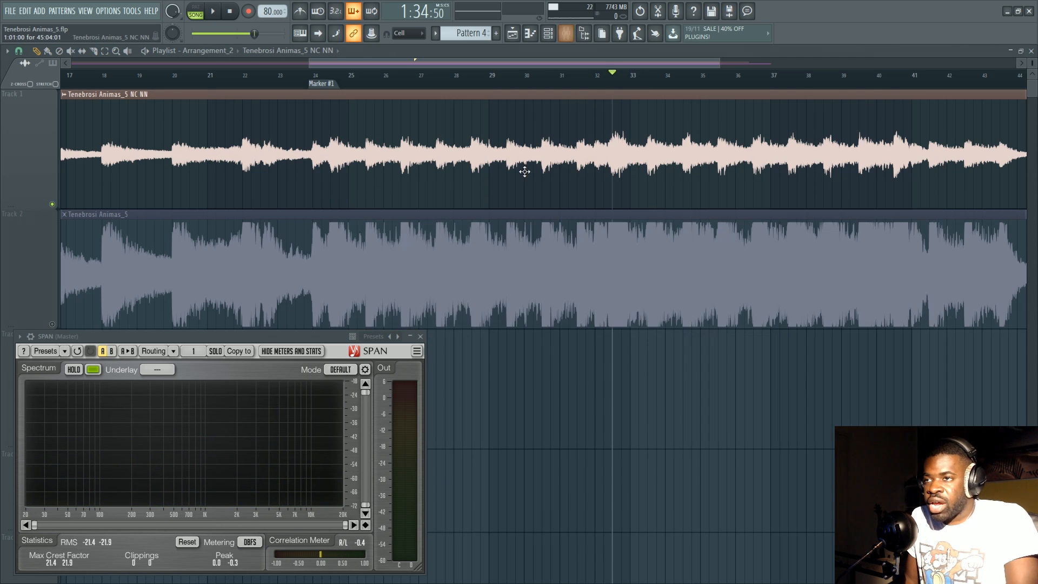
{"action": "double_click", "coordinate": [547, 146]}
{"action": "left_click", "coordinate": [615, 80]}
{"action": "scroll", "coordinate": [615, 81], "scroll_direction": "up", "scroll_amount": 5}
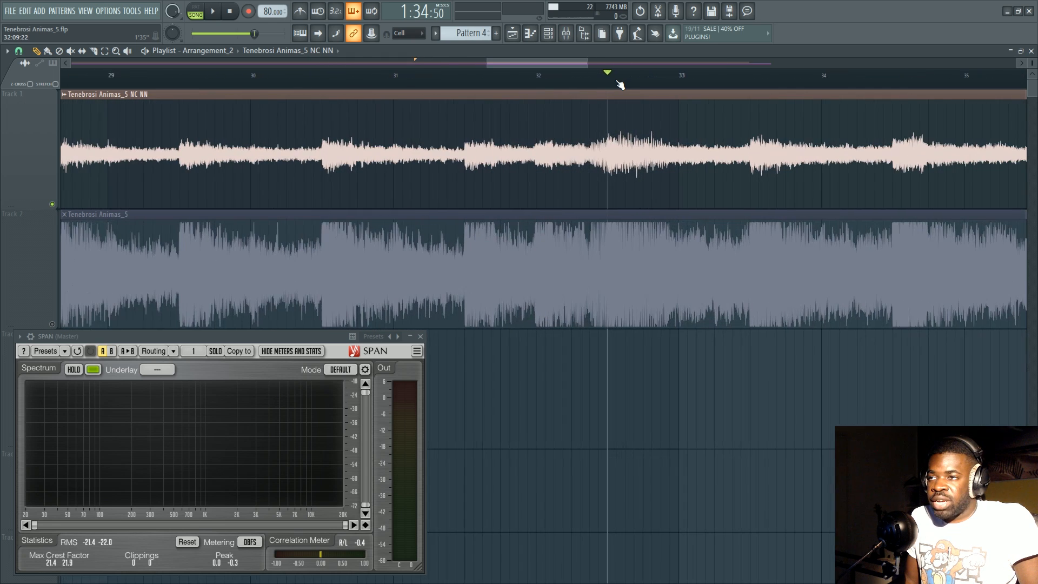
Mark a short range past bar 32, enable Normalize for the Tenebrosi Animas_5 NC NN clip with Reverse off, and clear the range.
{"action": "key", "text": "ctrl+a"}
{"action": "scroll", "coordinate": [614, 81], "scroll_direction": "down", "scroll_amount": 5}
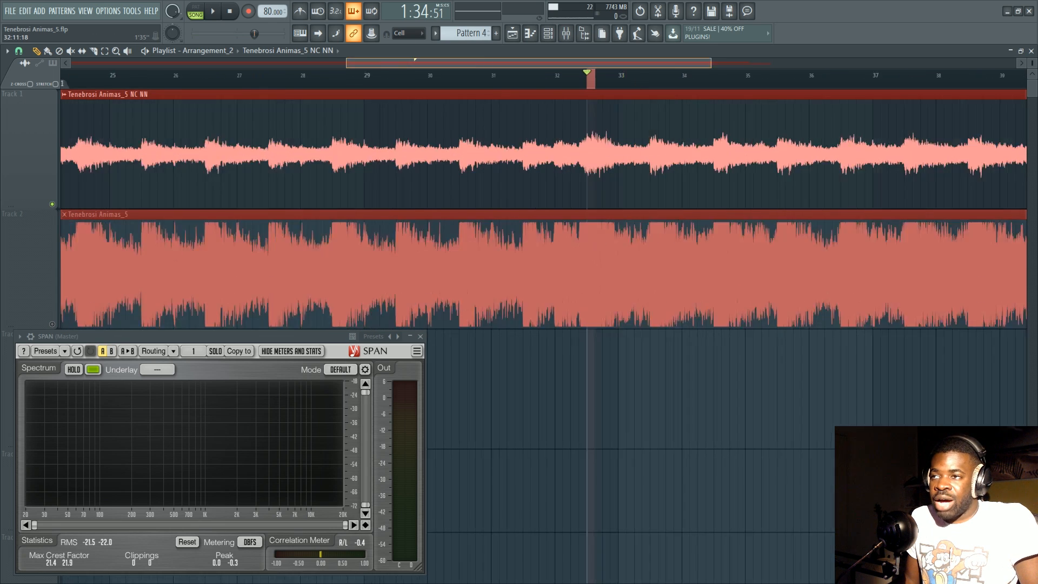
{"action": "double_click", "coordinate": [565, 151]}
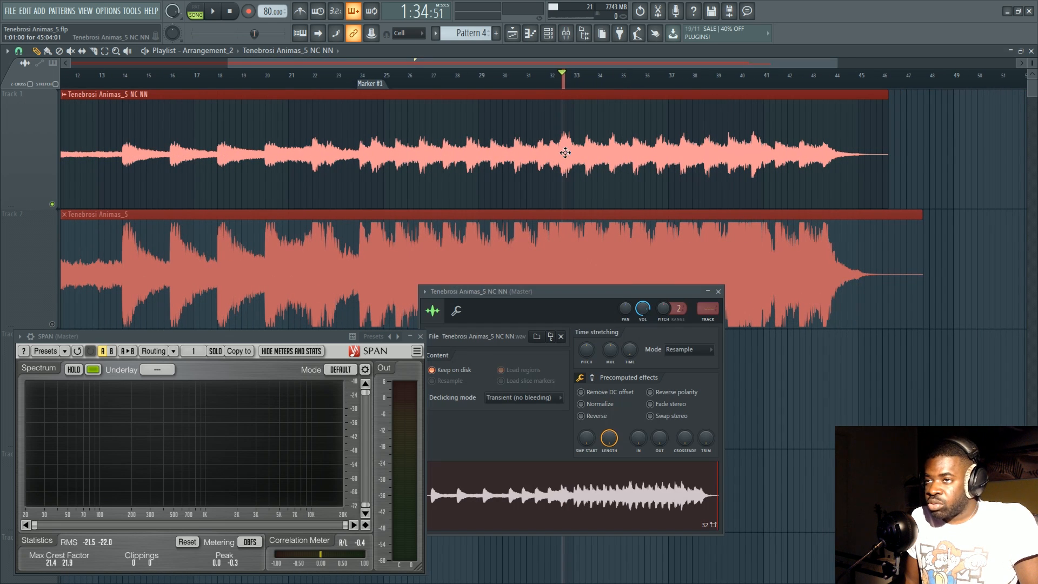
{"action": "left_click", "coordinate": [581, 415]}
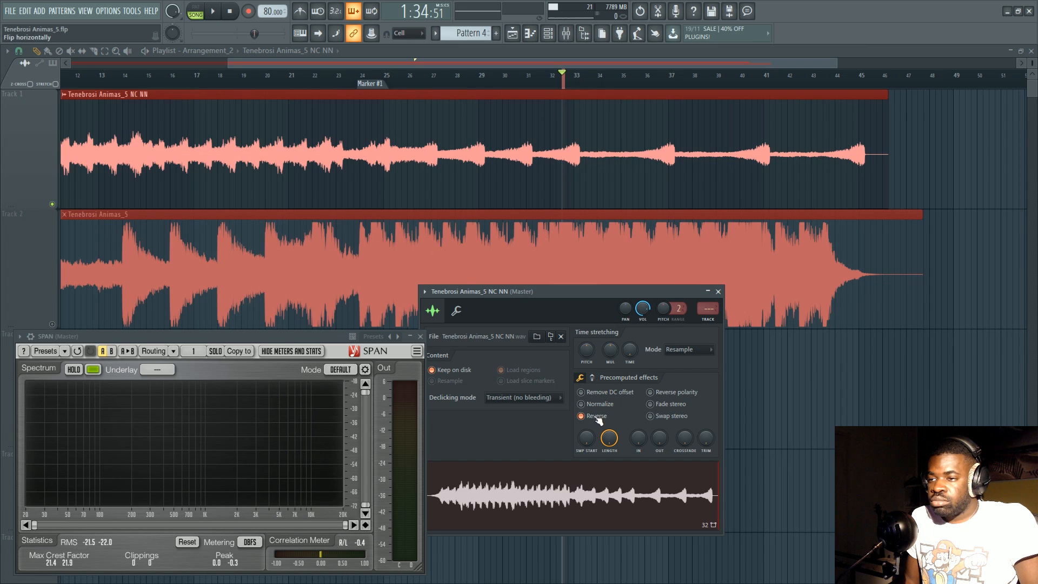
{"action": "left_click", "coordinate": [597, 416]}
{"action": "left_click", "coordinate": [595, 404]}
{"action": "scroll", "coordinate": [575, 81], "scroll_direction": "up", "scroll_amount": 6}
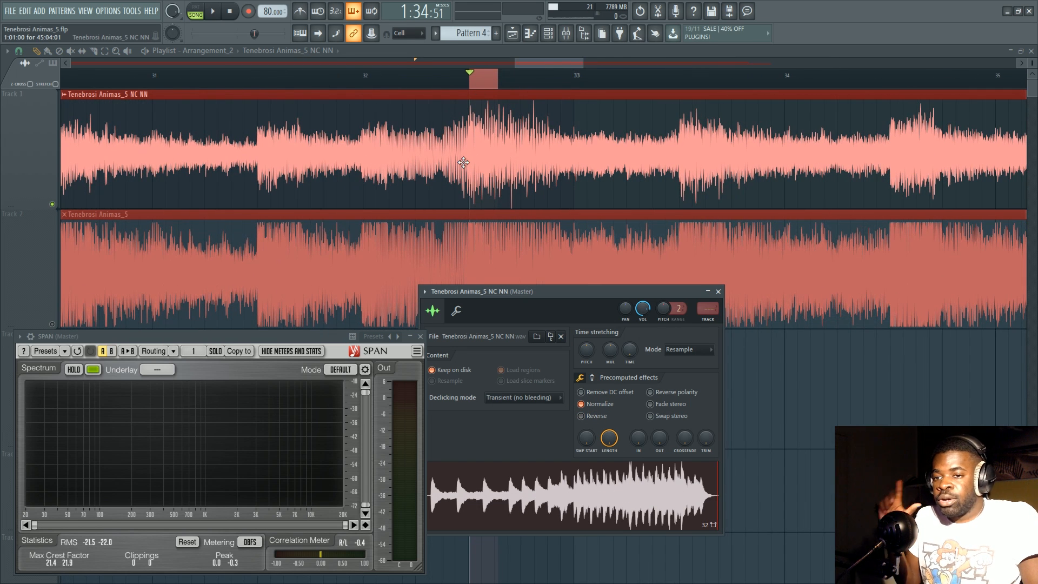
{"action": "left_click", "coordinate": [481, 88], "text": "ctrl"}
{"action": "scroll", "coordinate": [476, 100], "scroll_direction": "down", "scroll_amount": 3}
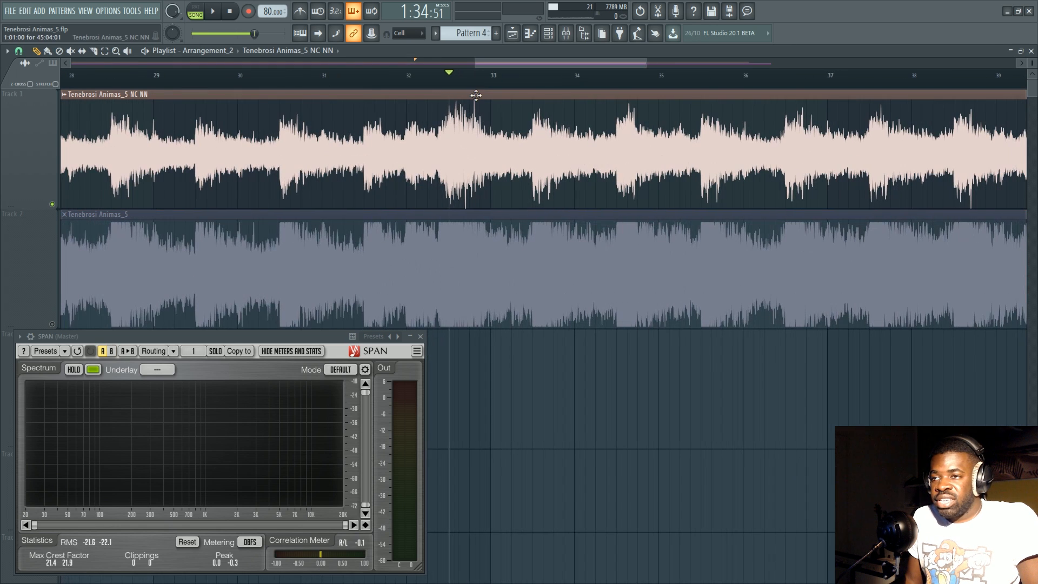
{"action": "scroll", "coordinate": [485, 88], "scroll_direction": "down", "scroll_amount": 3}
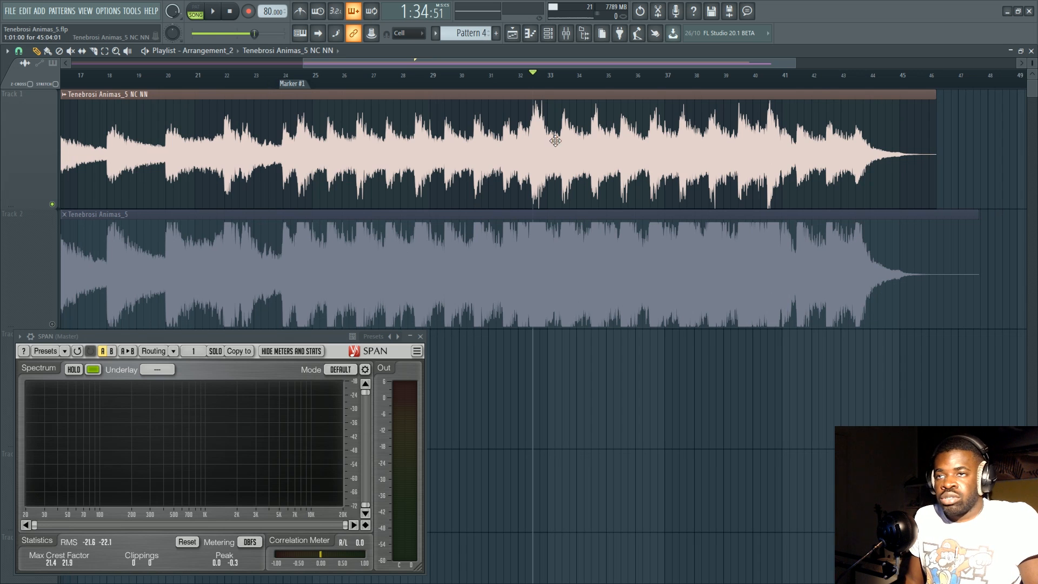
Play the normalized Track 1 from about bar 32 and stop playback.
{"action": "scroll", "coordinate": [541, 79], "scroll_direction": "up", "scroll_amount": 4}
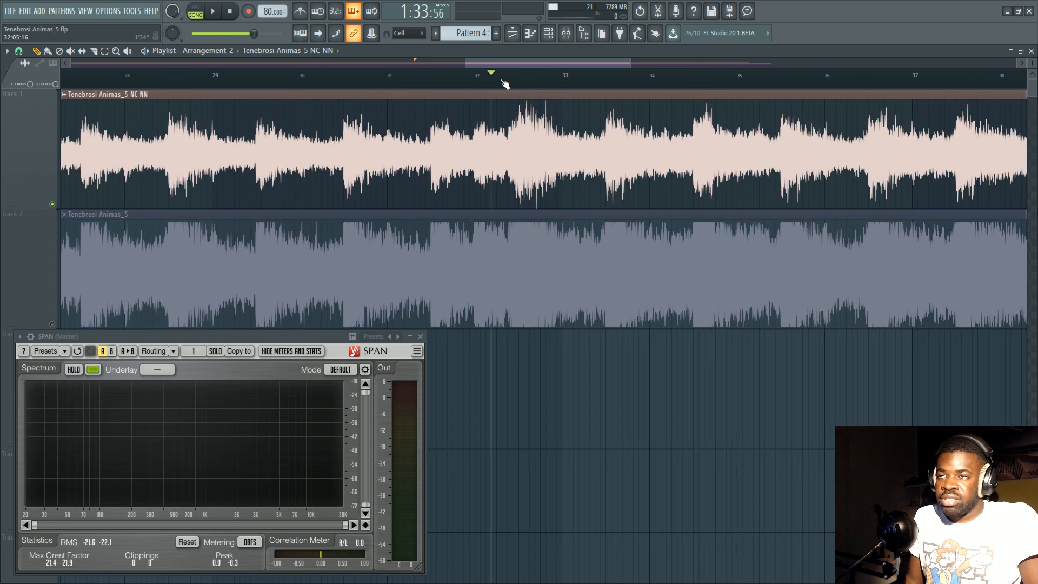
{"action": "key", "text": "space"}
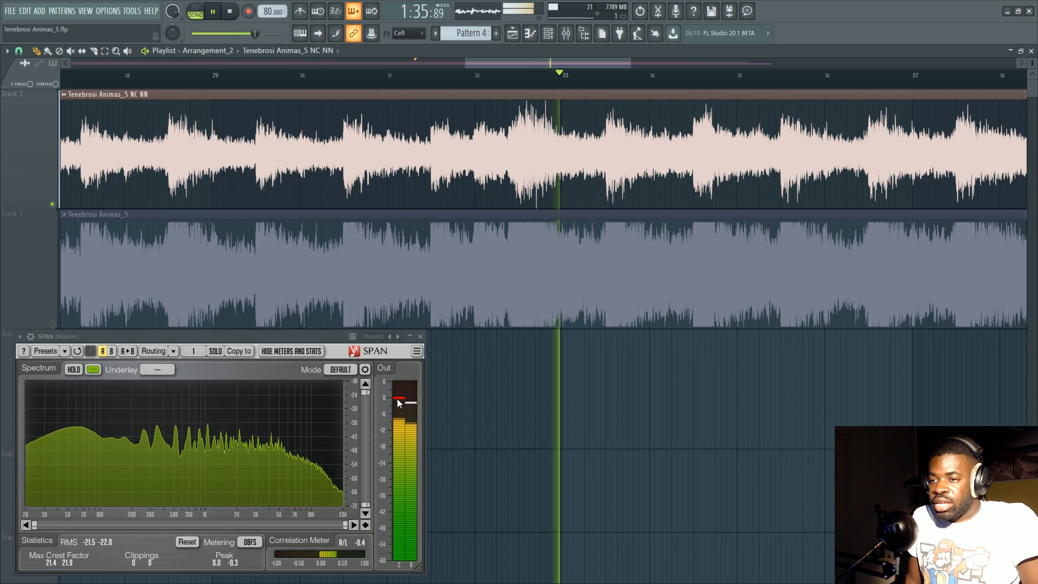
{"action": "key", "text": "space"}
{"action": "scroll", "coordinate": [577, 85], "scroll_direction": "down", "scroll_amount": 4}
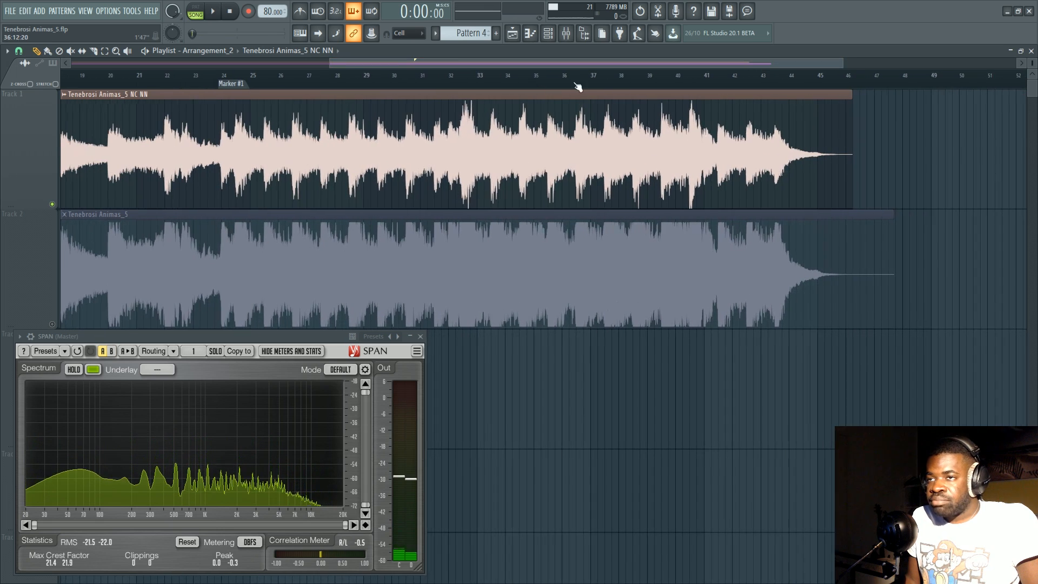
Switch Normalize off and on again for the NC NN clip, marking and clearing a short range at the peak past bar 32.
{"action": "double_click", "coordinate": [582, 141]}
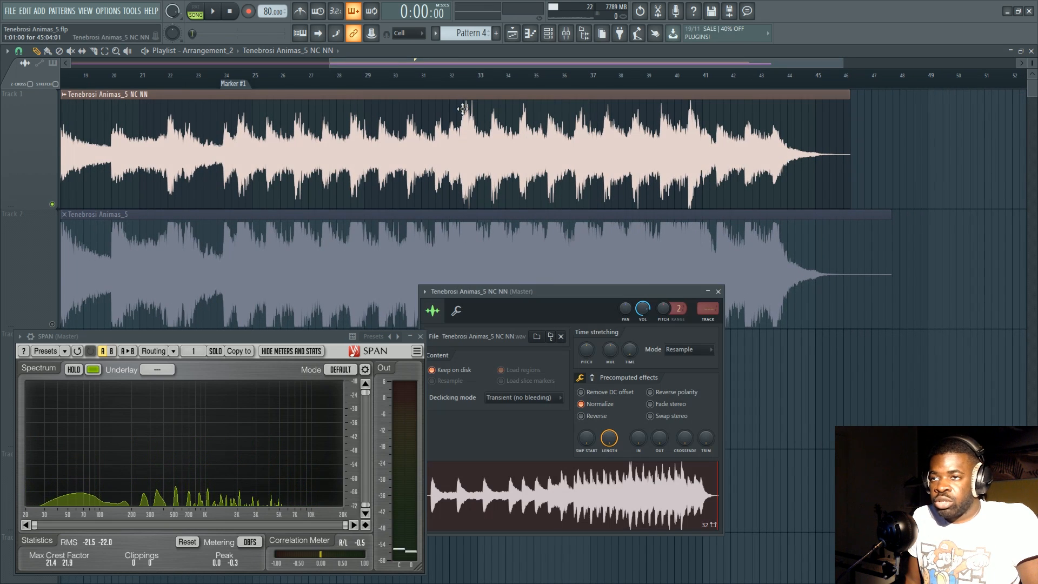
{"action": "left_click", "coordinate": [609, 406]}
{"action": "scroll", "coordinate": [468, 84], "scroll_direction": "up", "scroll_amount": 3}
{"action": "left_click_drag", "start_coordinate": [467, 85], "coordinate": [476, 85]}
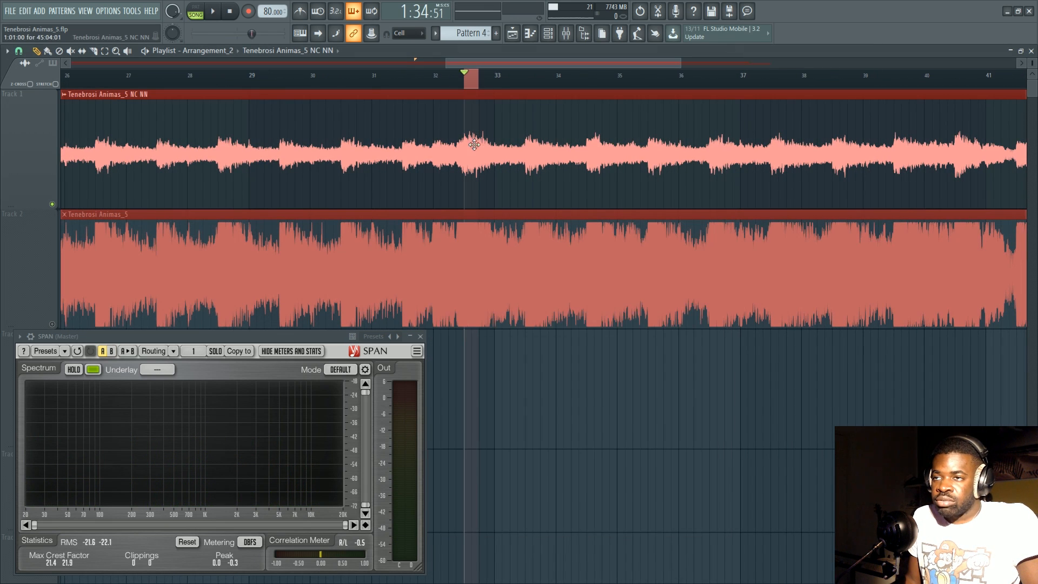
{"action": "double_click", "coordinate": [474, 144]}
{"action": "left_click", "coordinate": [608, 406]}
{"action": "left_click", "coordinate": [469, 87]}
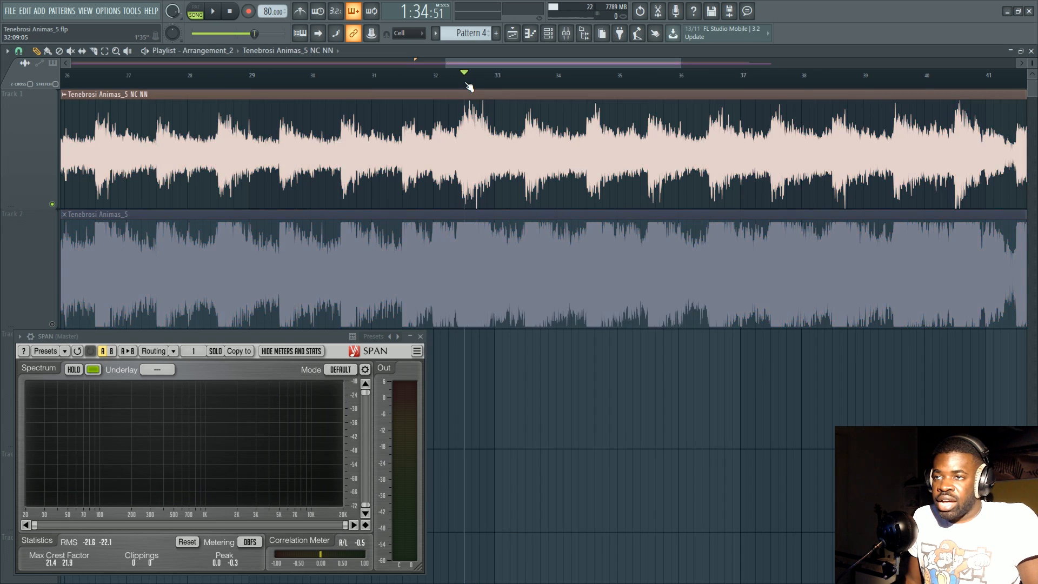
{"action": "scroll", "coordinate": [465, 86], "scroll_direction": "down", "scroll_amount": 3}
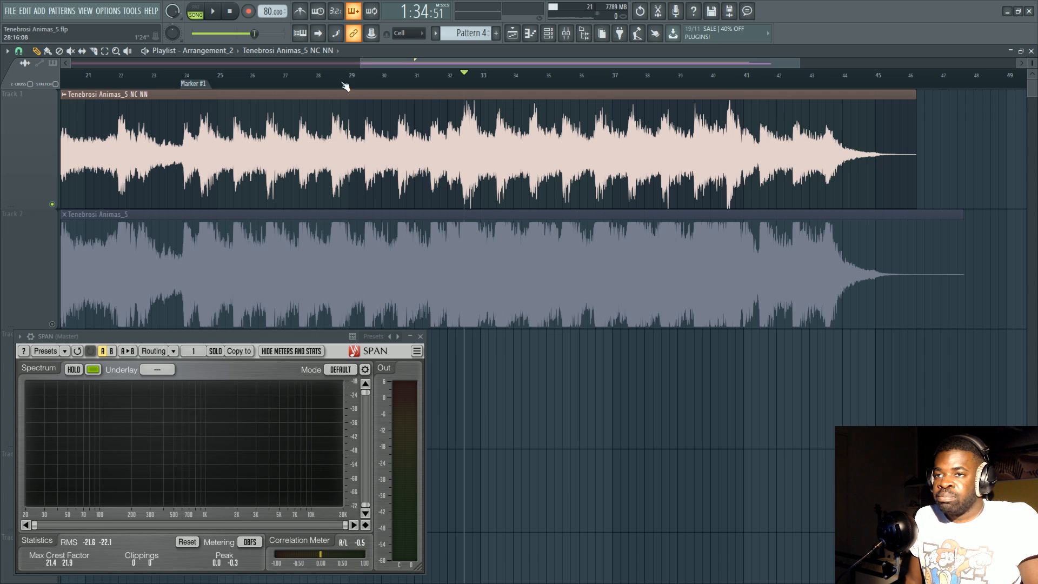
Set the playhead between bars 29 and 30, and disable Normalize in the Tenebrosi Animas_5 NC NN clip's channel settings.
{"action": "left_click_drag", "start_coordinate": [309, 82], "coordinate": [374, 82]}
{"action": "scroll", "coordinate": [374, 85], "scroll_direction": "down", "scroll_amount": 3}
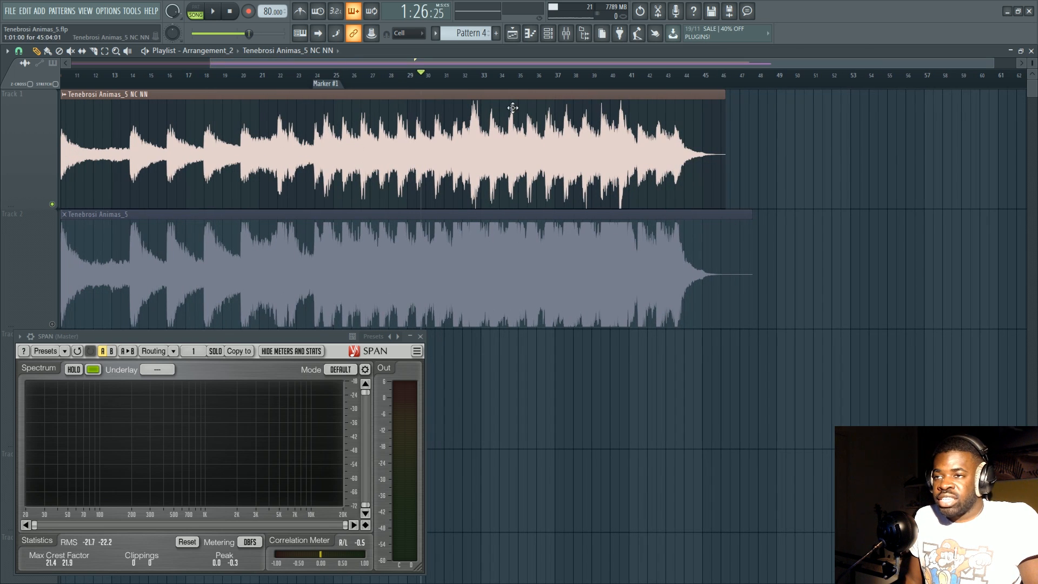
{"action": "double_click", "coordinate": [483, 155]}
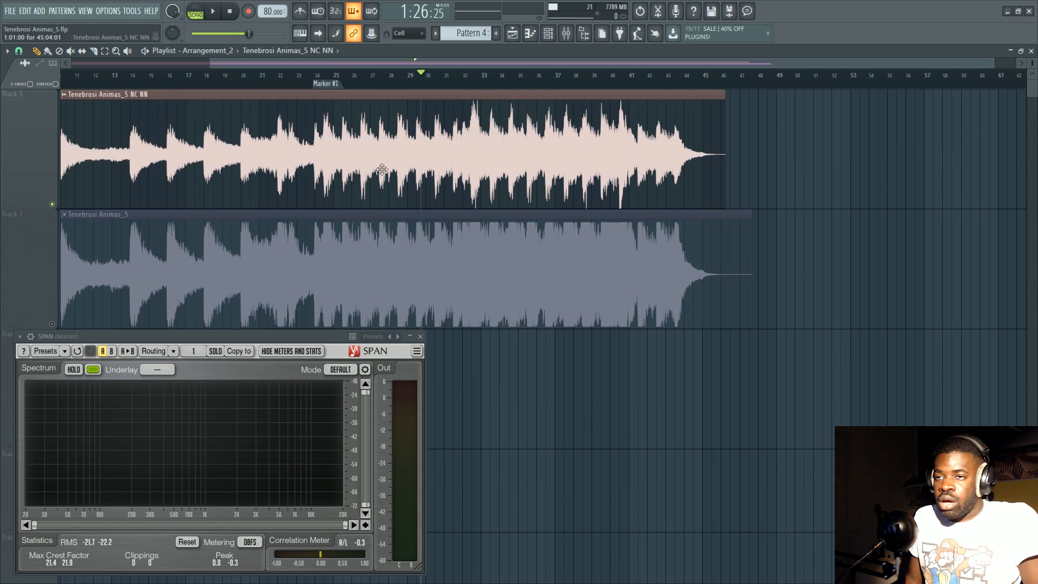
{"action": "left_click", "coordinate": [582, 404]}
{"action": "left_click", "coordinate": [718, 292]}
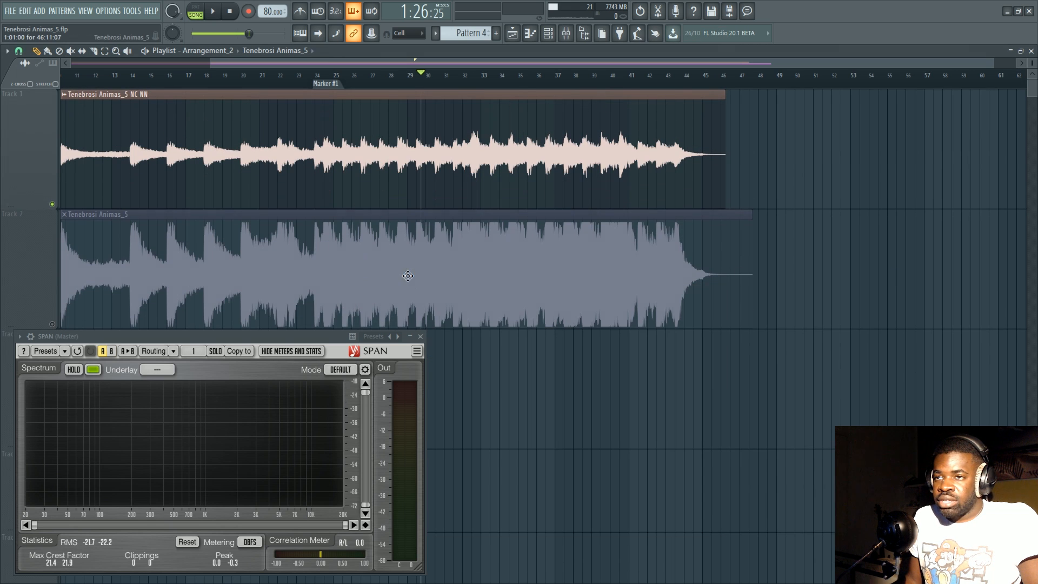
Move the Tenebrosi Animas_5 clip onto Track 1 over the NC NN clip, and open and close its channel settings.
{"action": "left_click_drag", "start_coordinate": [406, 276], "coordinate": [357, 150]}
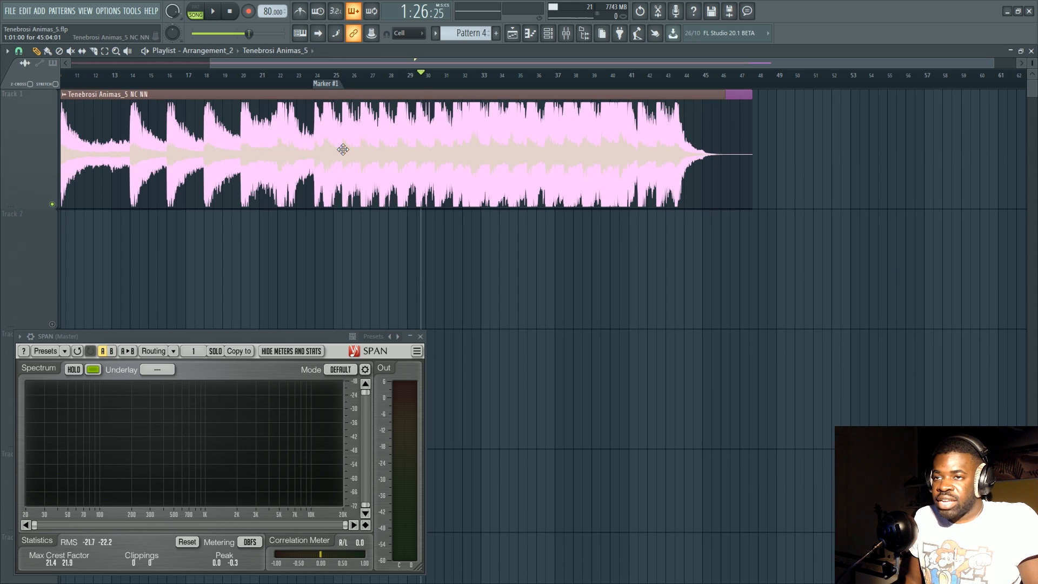
{"action": "scroll", "coordinate": [443, 91], "scroll_direction": "up", "scroll_amount": 3}
{"action": "double_click", "coordinate": [427, 138]}
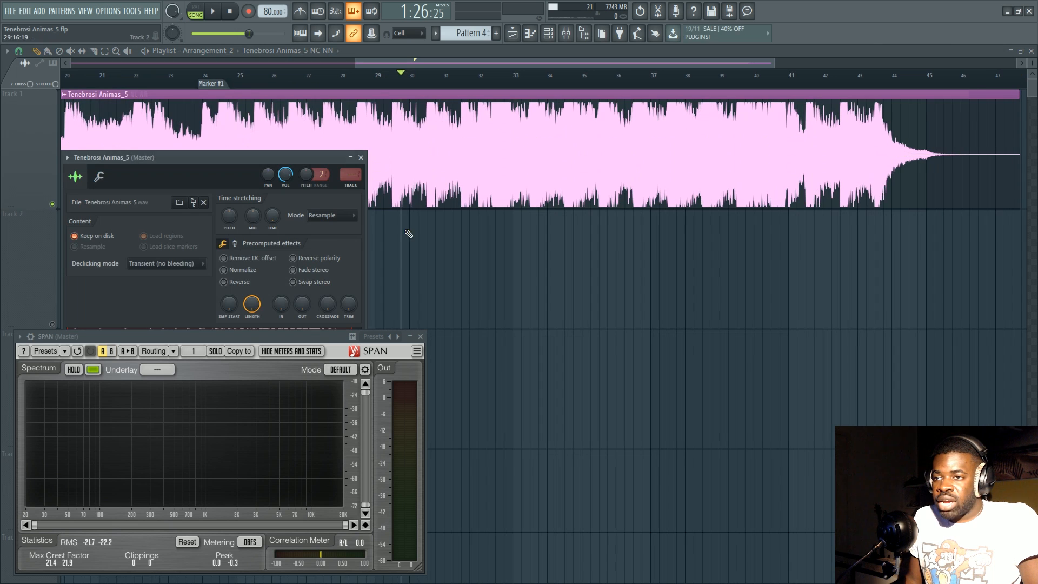
{"action": "left_click", "coordinate": [360, 157]}
Enable Normalize for the overlapped Tenebrosi Animas_5 NC NN clip and compare both waveforms on Track 1.
{"action": "double_click", "coordinate": [427, 166]}
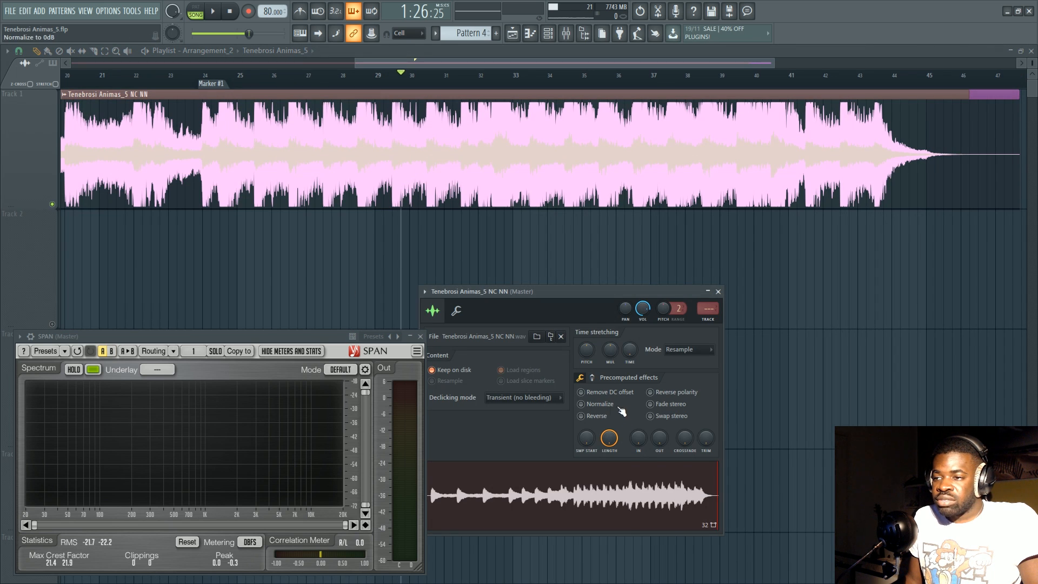
{"action": "left_click", "coordinate": [610, 406]}
{"action": "left_click", "coordinate": [294, 175]}
{"action": "scroll", "coordinate": [387, 77], "scroll_direction": "down", "scroll_amount": 2}
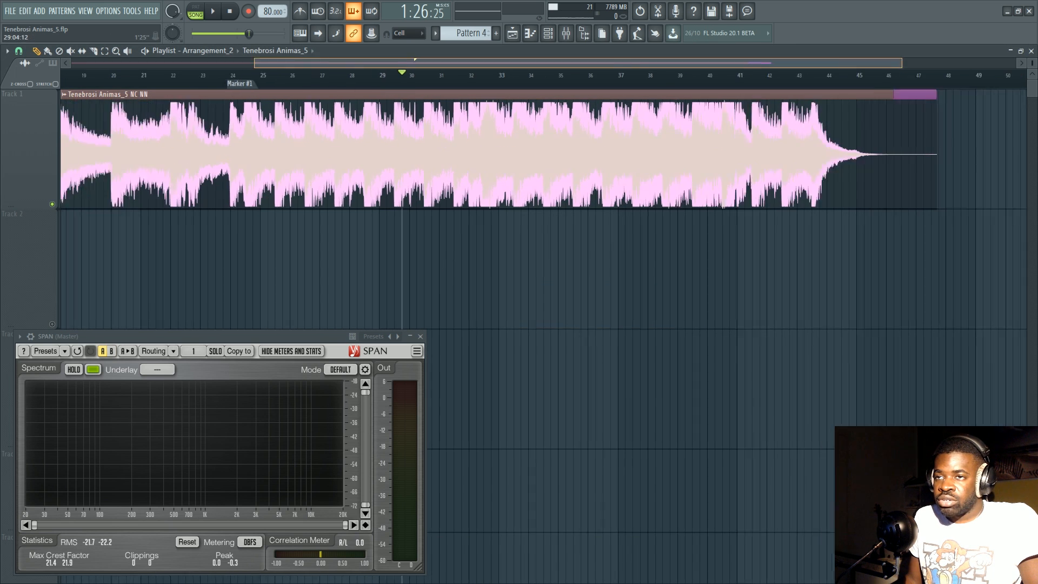
{"action": "scroll", "coordinate": [386, 77], "scroll_direction": "down", "scroll_amount": 2}
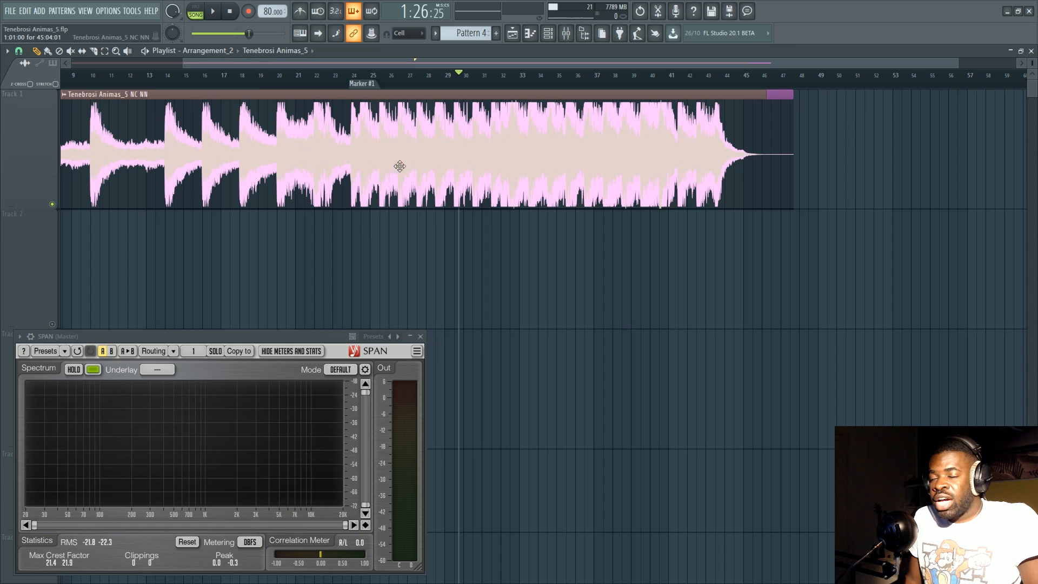
{"action": "scroll", "coordinate": [510, 87], "scroll_direction": "up", "scroll_amount": 2}
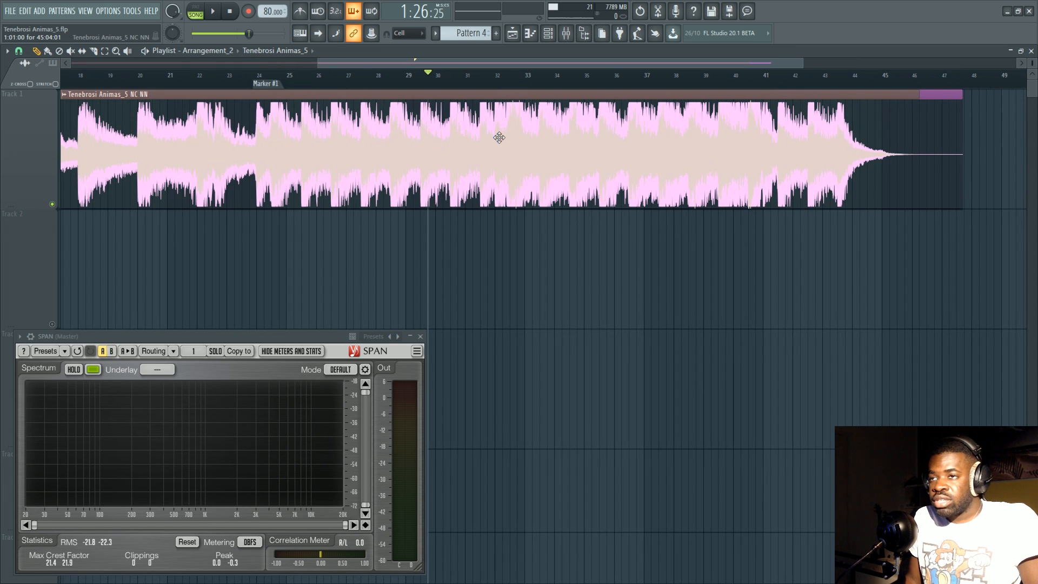
Move the Tenebrosi Animas_5 NC NN clip to Track 2 and disable Normalize in its channel settings.
{"action": "left_click_drag", "start_coordinate": [499, 137], "coordinate": [418, 288]}
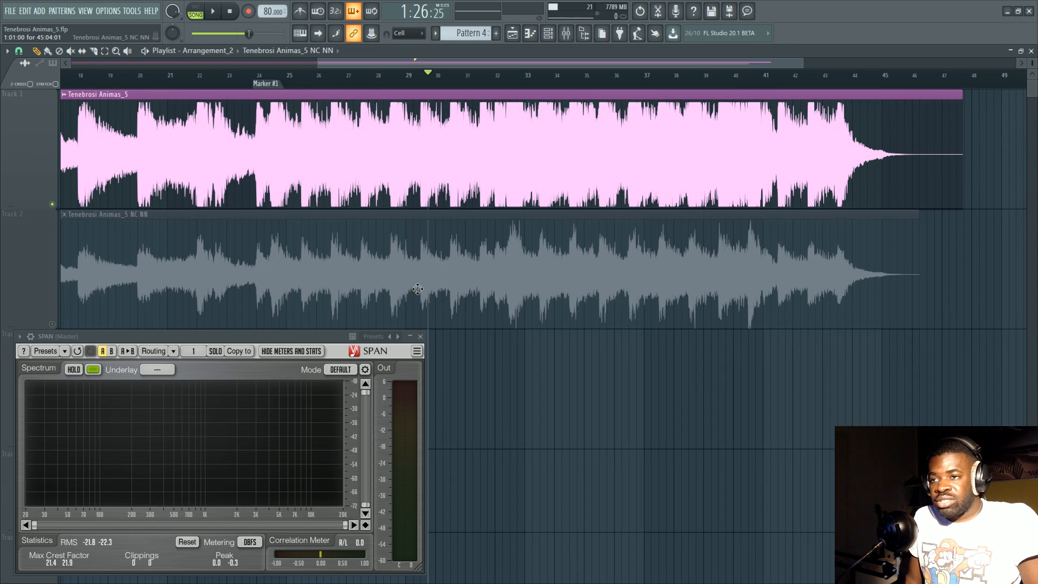
{"action": "double_click", "coordinate": [170, 301]}
{"action": "left_click", "coordinate": [588, 405]}
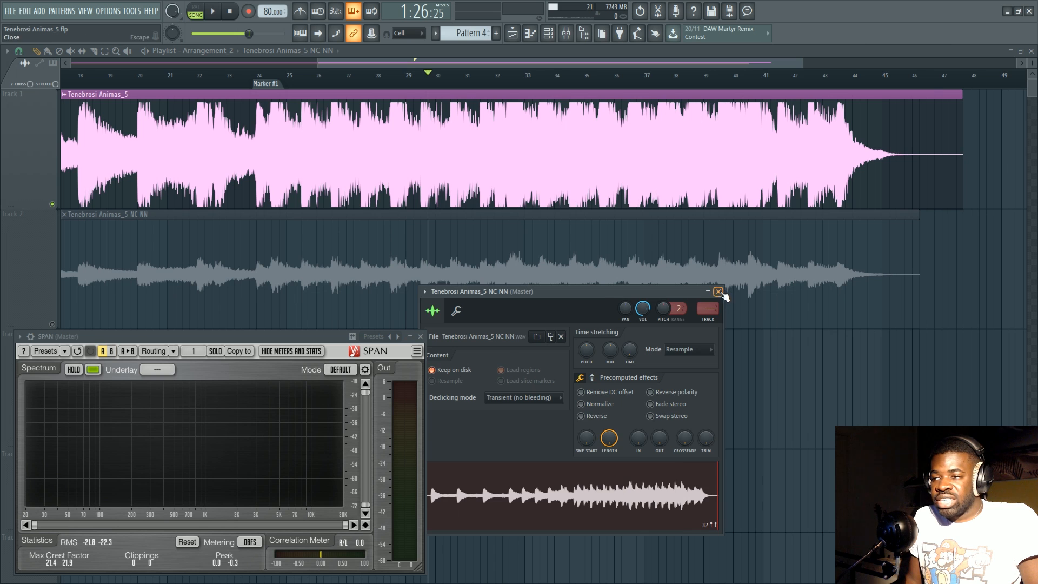
{"action": "left_click", "coordinate": [718, 292]}
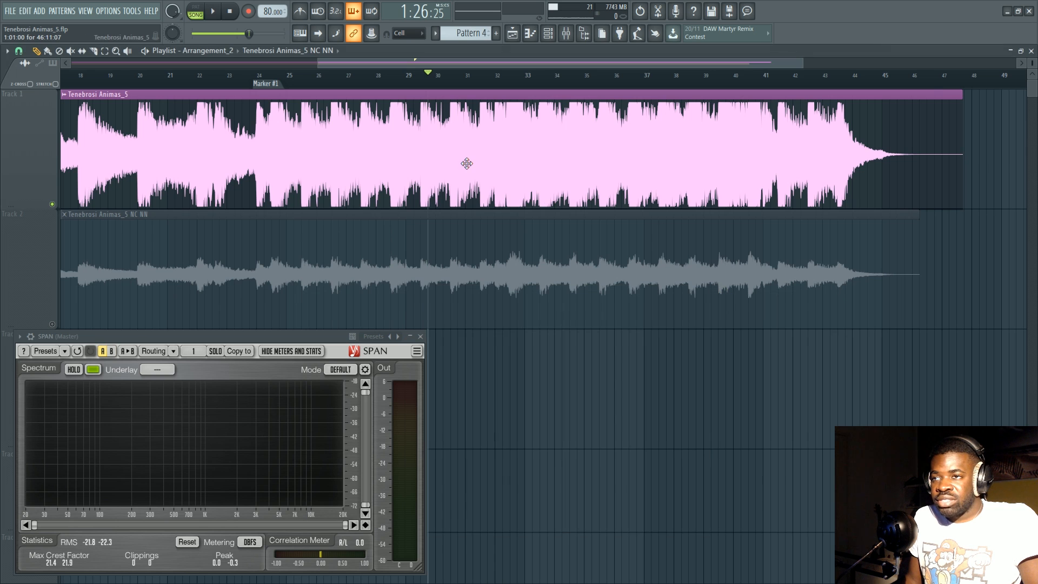
Set the playhead at Marker #1 and solo Track 2.
{"action": "left_click", "coordinate": [275, 85]}
{"action": "right_click", "coordinate": [52, 324]}
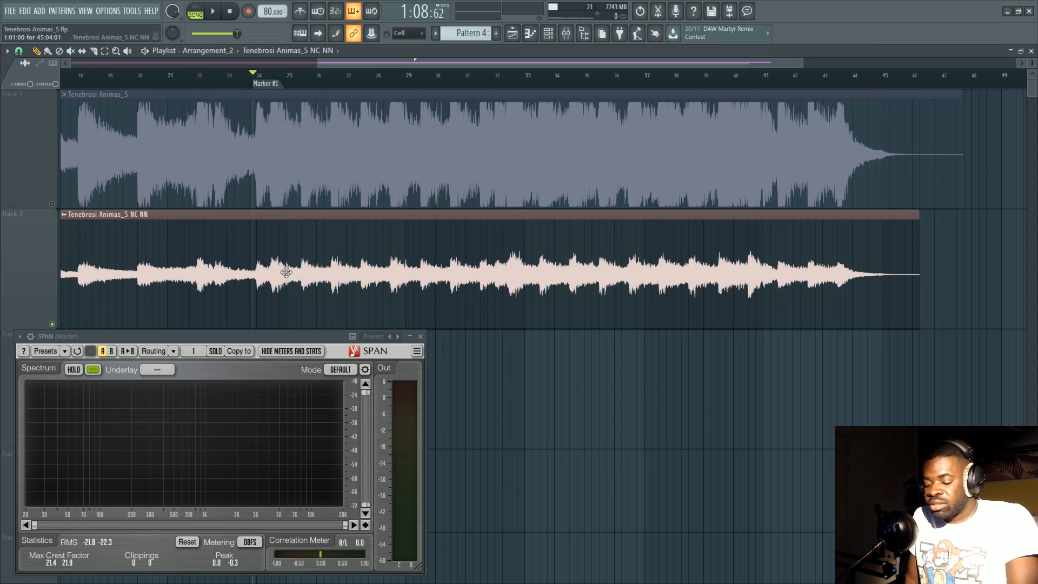
Enable iZotope Ozone 7 on the Master mixer track and open its window, placing it clear of the effect slots.
{"action": "key", "text": "F9"}
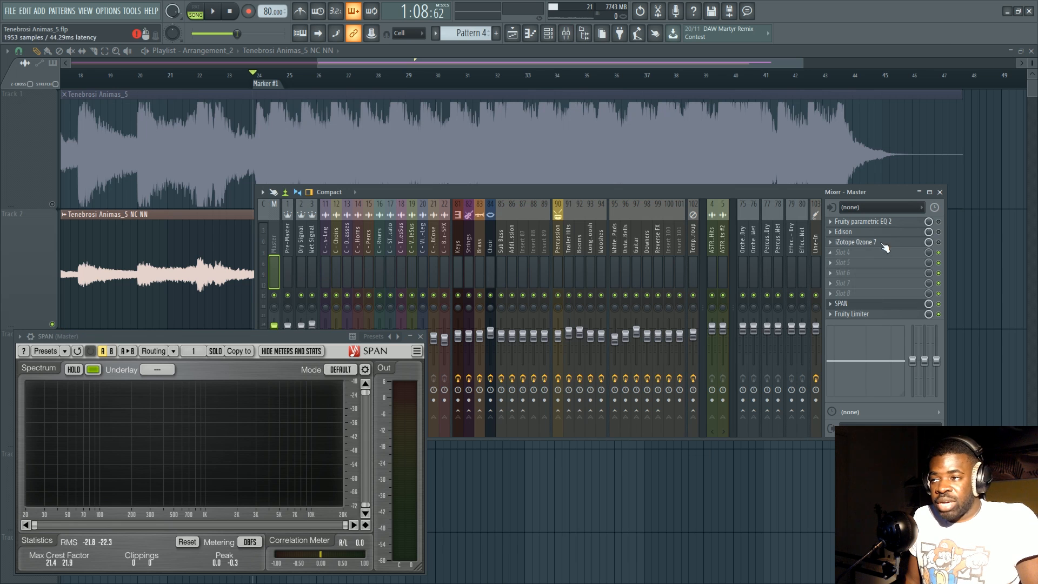
{"action": "left_click", "coordinate": [869, 243]}
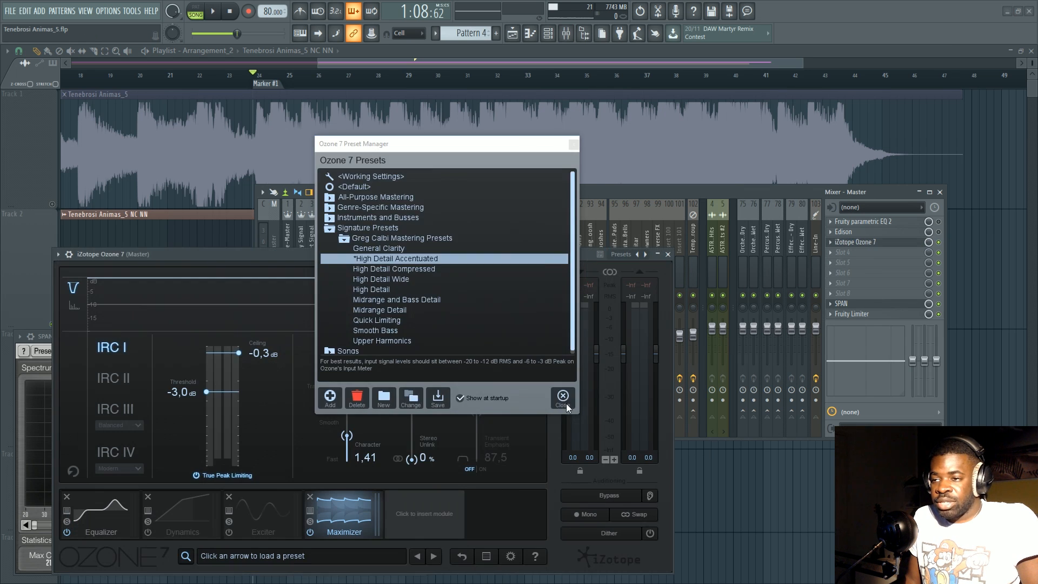
{"action": "left_click", "coordinate": [566, 401]}
{"action": "left_click_drag", "start_coordinate": [496, 256], "coordinate": [462, 198]}
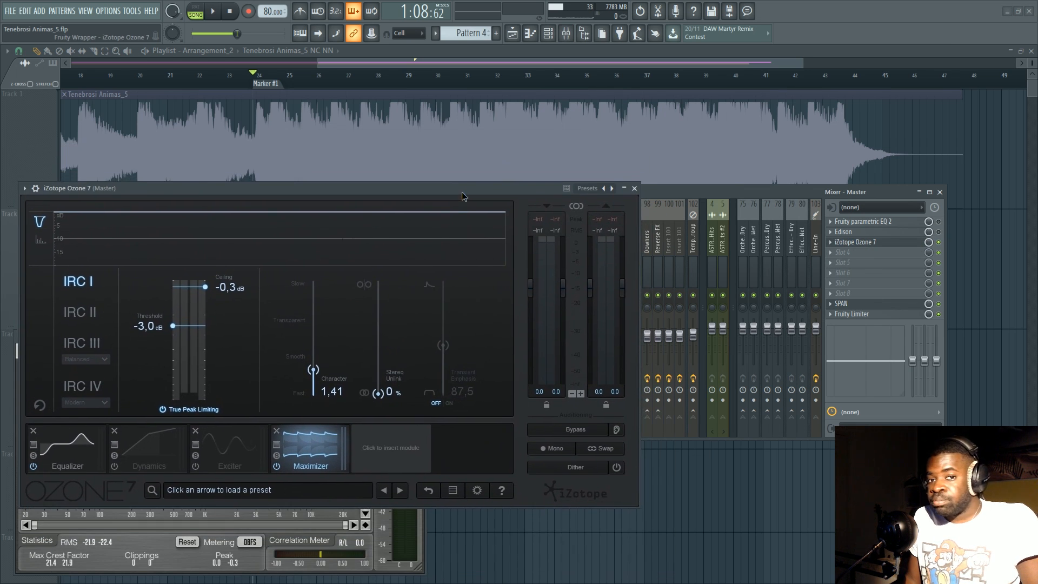
Close the mixer and set the Ozone 7 Maximizer threshold to -0.9 dB, keeping the plugin window below the Track 1 waveform.
{"action": "left_click", "coordinate": [940, 193]}
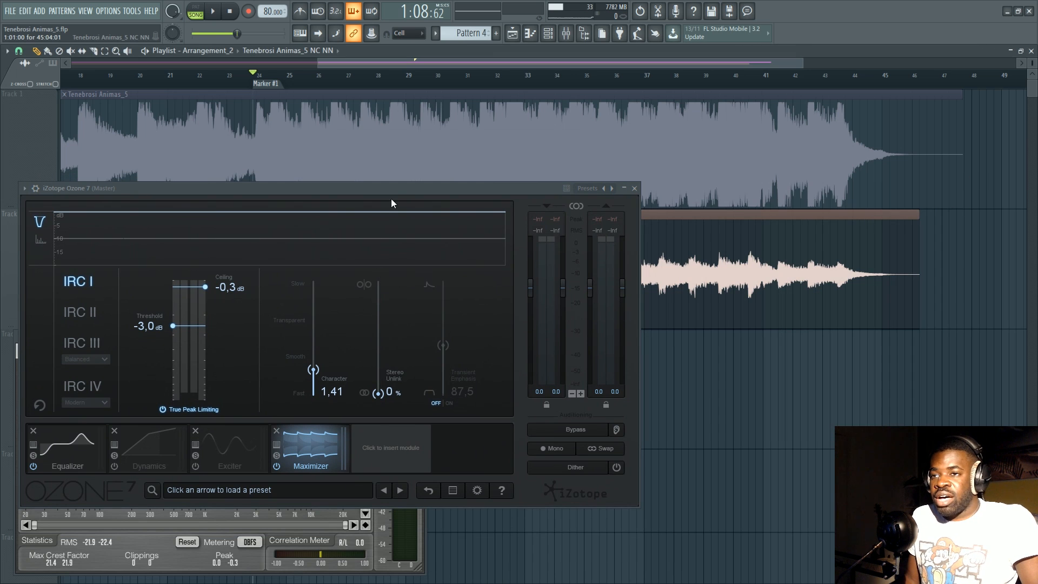
{"action": "left_click_drag", "start_coordinate": [390, 199], "coordinate": [398, 222]}
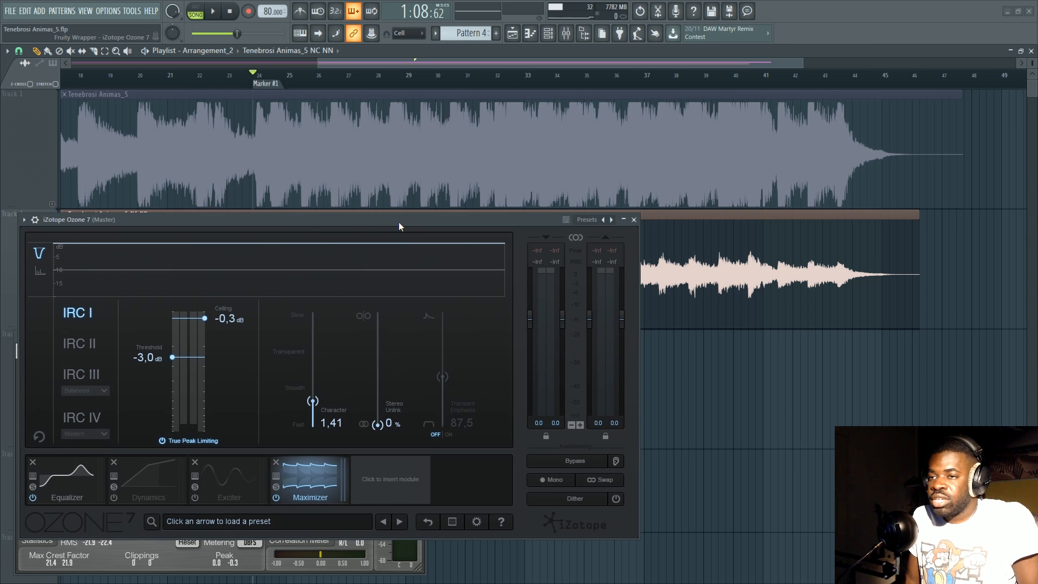
{"action": "left_click_drag", "start_coordinate": [399, 223], "coordinate": [400, 207]}
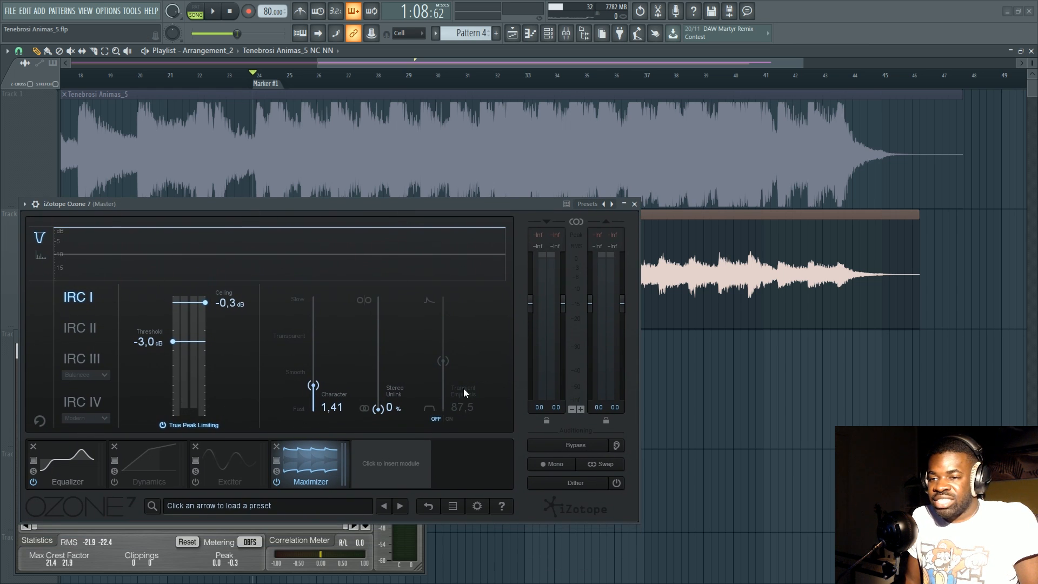
{"action": "left_click_drag", "start_coordinate": [465, 219], "coordinate": [448, 222]}
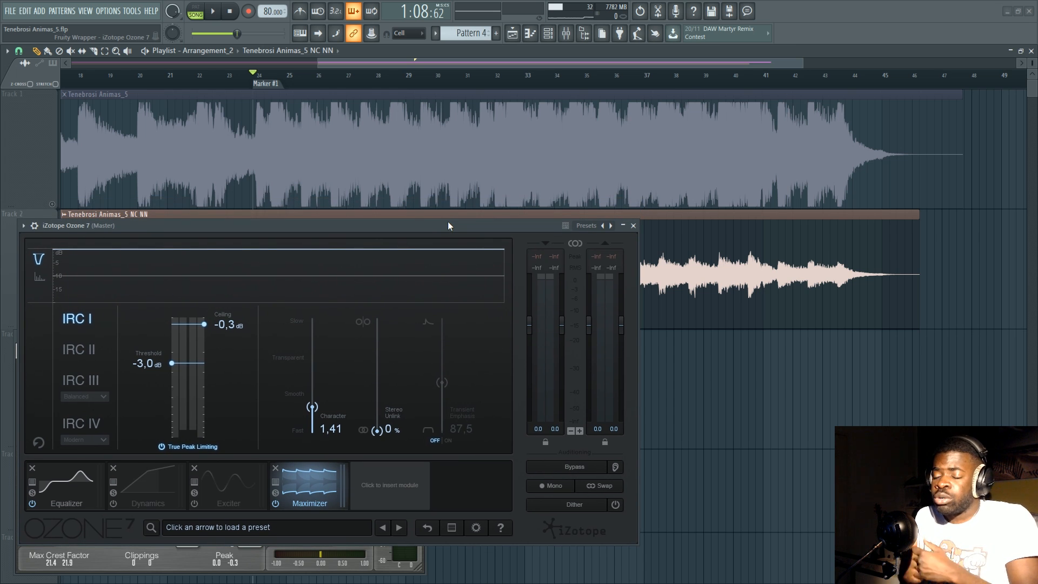
{"action": "left_click_drag", "start_coordinate": [171, 363], "coordinate": [171, 335]}
{"action": "left_click_drag", "start_coordinate": [160, 225], "coordinate": [160, 205]}
View the Equalizer, Exciter and insertable modules in Ozone 7, ending on the Maximizer.
{"action": "left_click", "coordinate": [60, 466]}
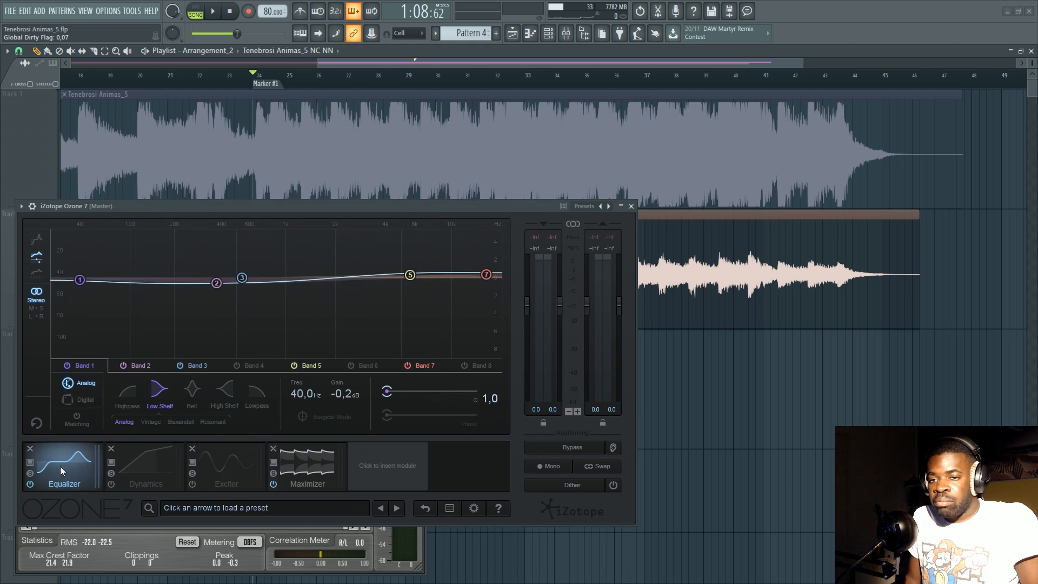
{"action": "left_click", "coordinate": [227, 463]}
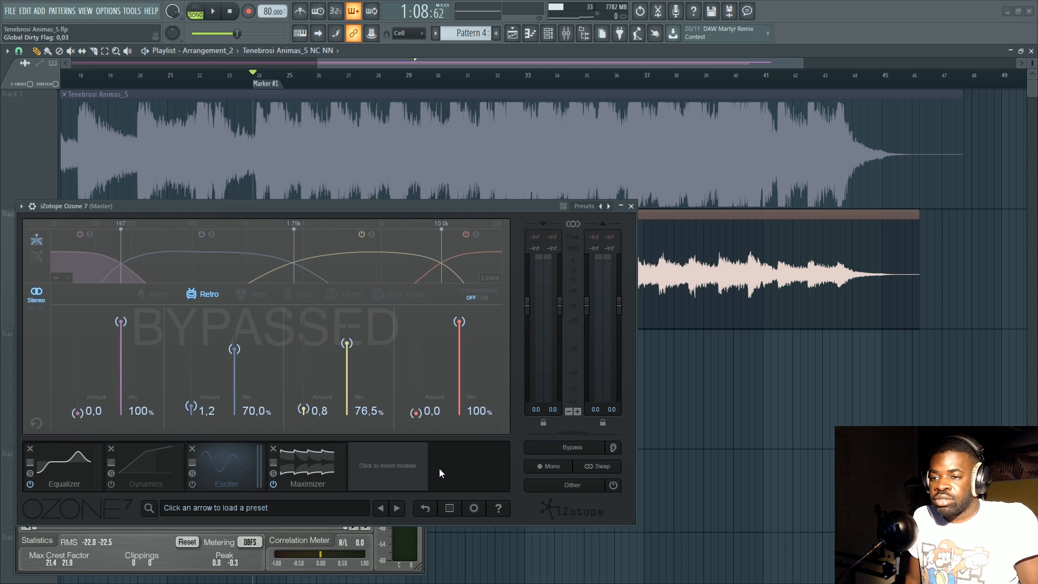
{"action": "left_click", "coordinate": [400, 481]}
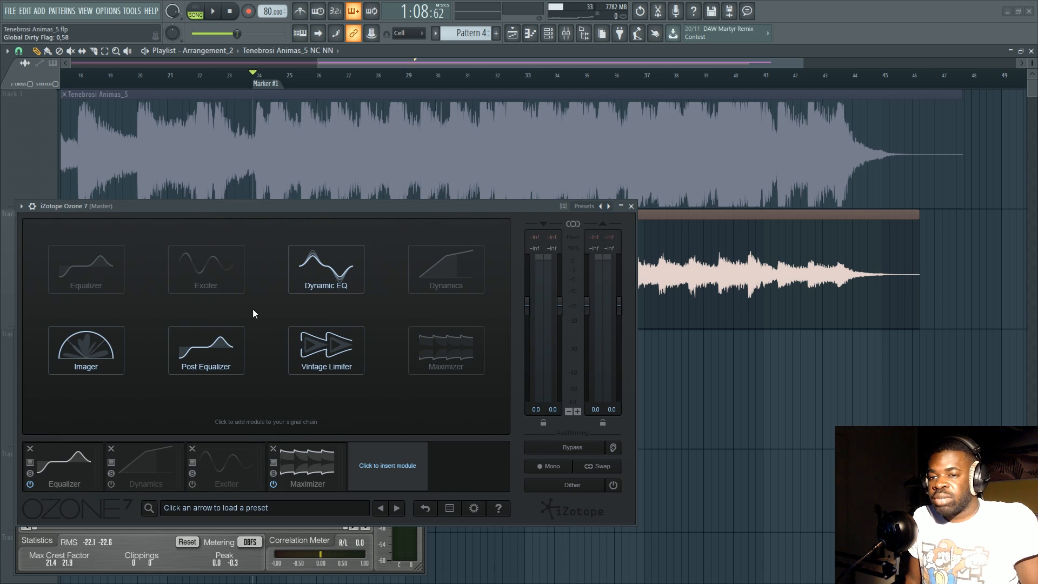
{"action": "left_click", "coordinate": [316, 475]}
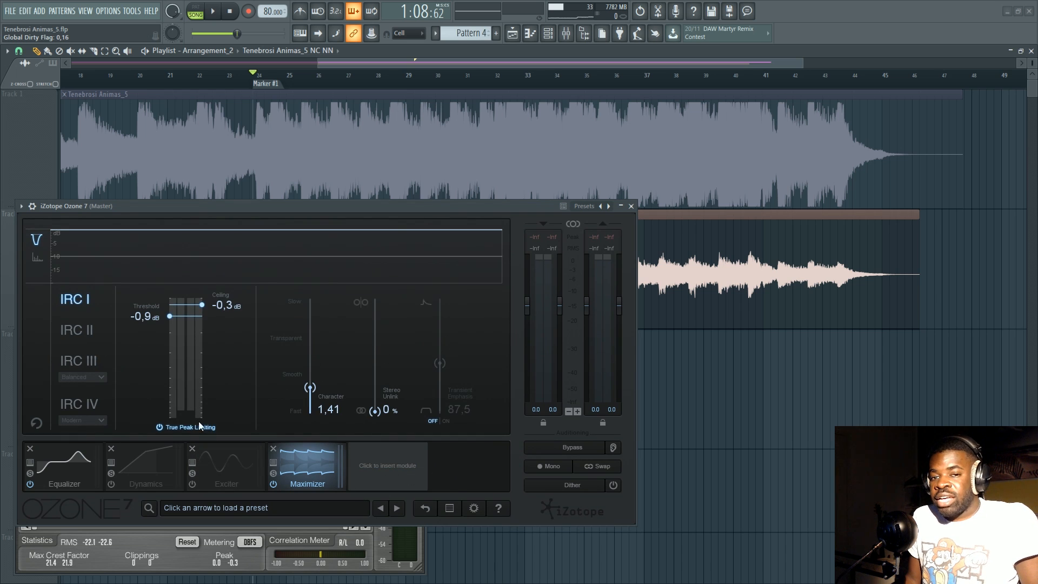
Browse the Maximizer presets without loading one and close the preset manager.
{"action": "mouse_move", "coordinate": [264, 207]}
{"action": "left_mouse_down"}
{"action": "mouse_move", "coordinate": [266, 221]}
{"action": "mouse_move", "coordinate": [268, 208]}
{"action": "left_mouse_up"}
{"action": "left_click", "coordinate": [276, 463]}
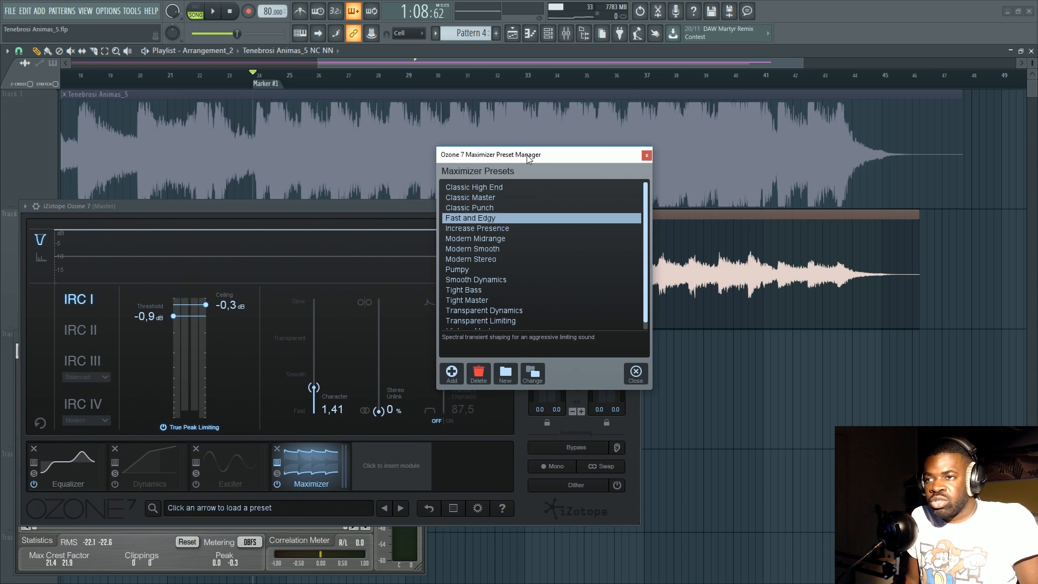
{"action": "left_click_drag", "start_coordinate": [525, 156], "coordinate": [382, 123]}
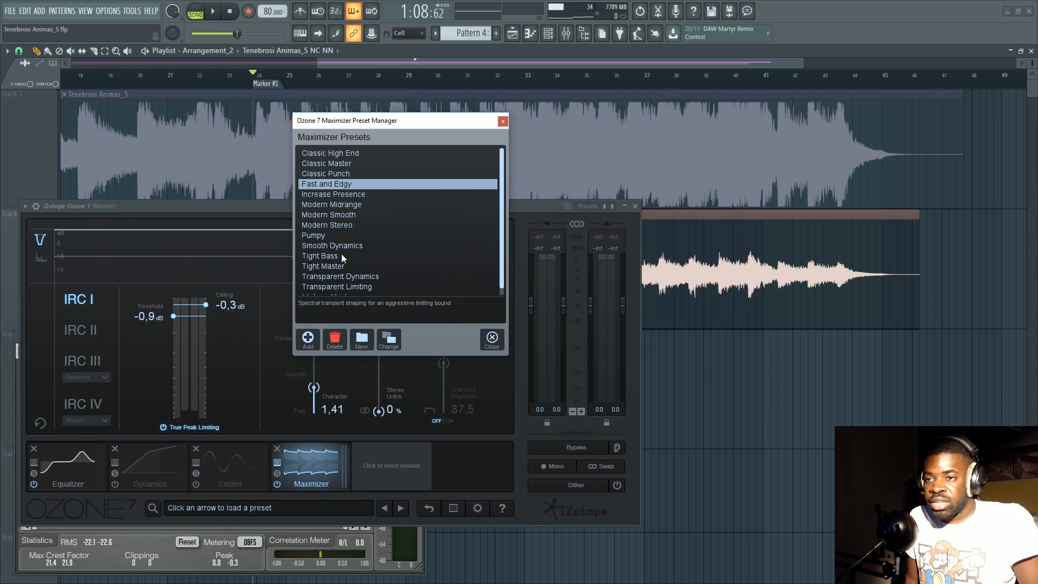
{"action": "scroll", "coordinate": [365, 226], "scroll_direction": "down", "scroll_amount": 1}
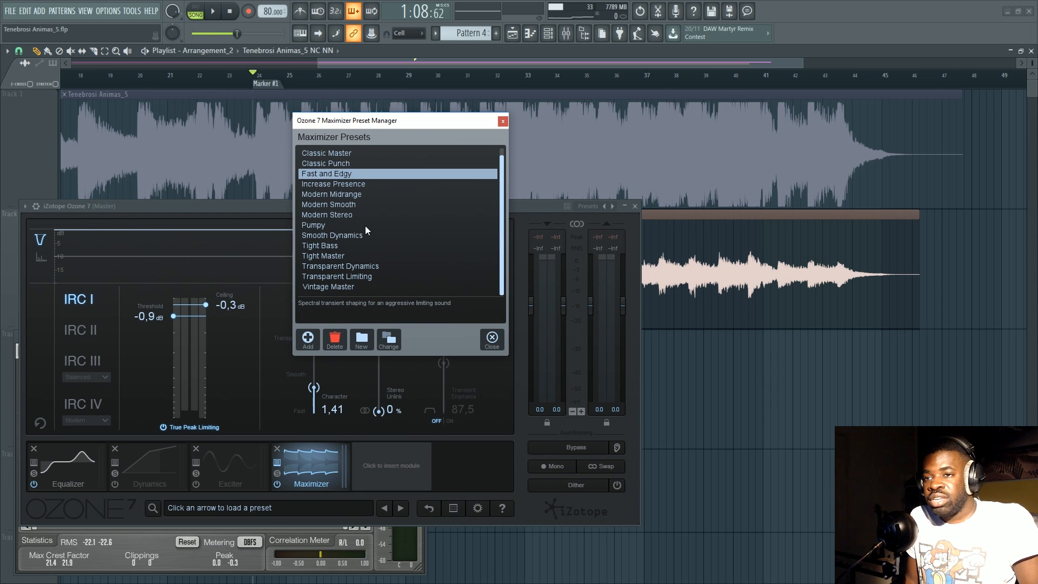
{"action": "left_click", "coordinate": [482, 344]}
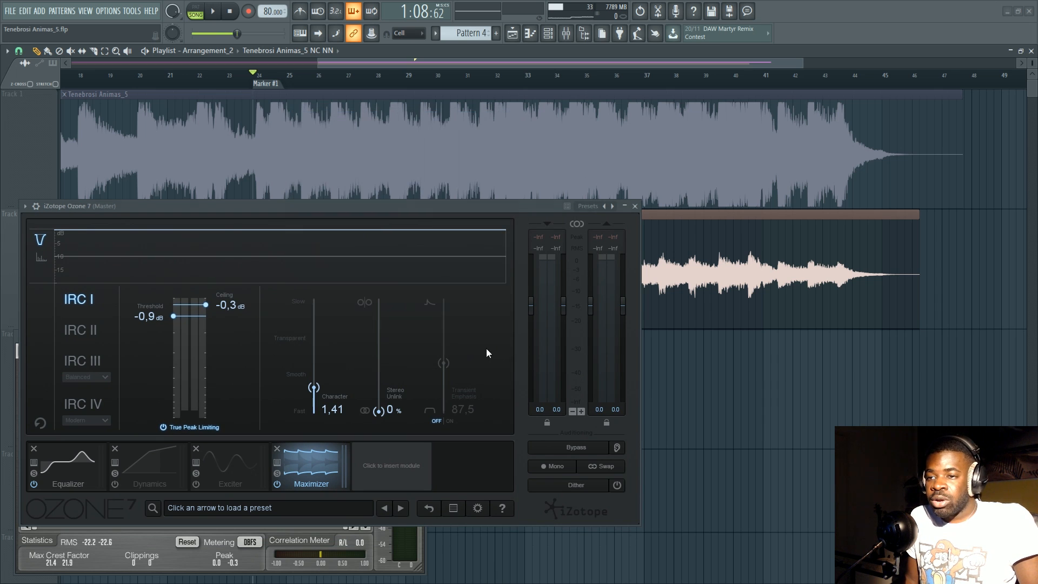
Review the Equalizer, Dynamics, Exciter and Maximizer modules, checking the Maximizer preset list again.
{"action": "left_click", "coordinate": [60, 454]}
{"action": "left_click", "coordinate": [138, 460]}
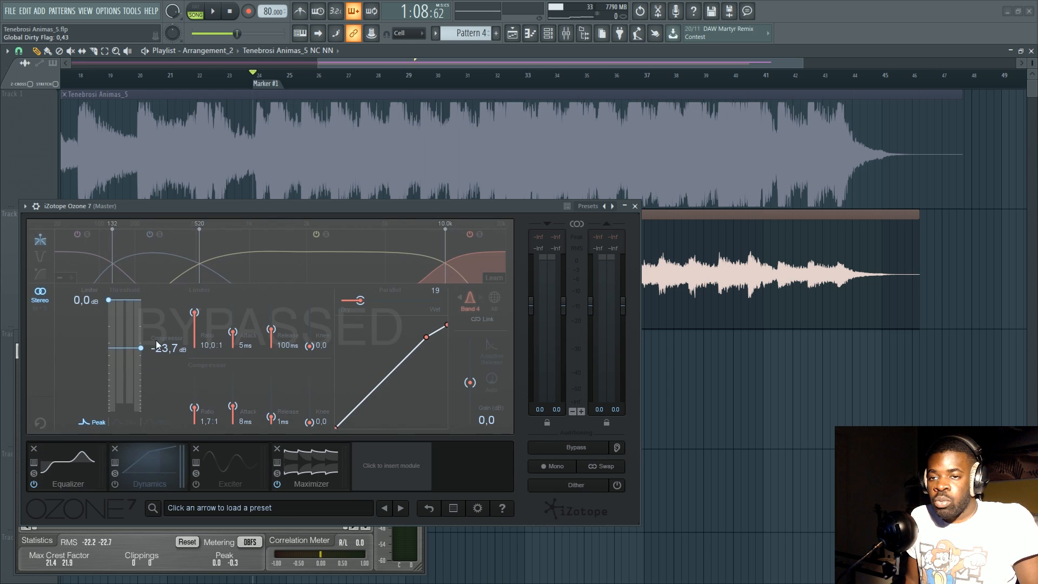
{"action": "left_click", "coordinate": [238, 471]}
{"action": "left_click", "coordinate": [335, 454]}
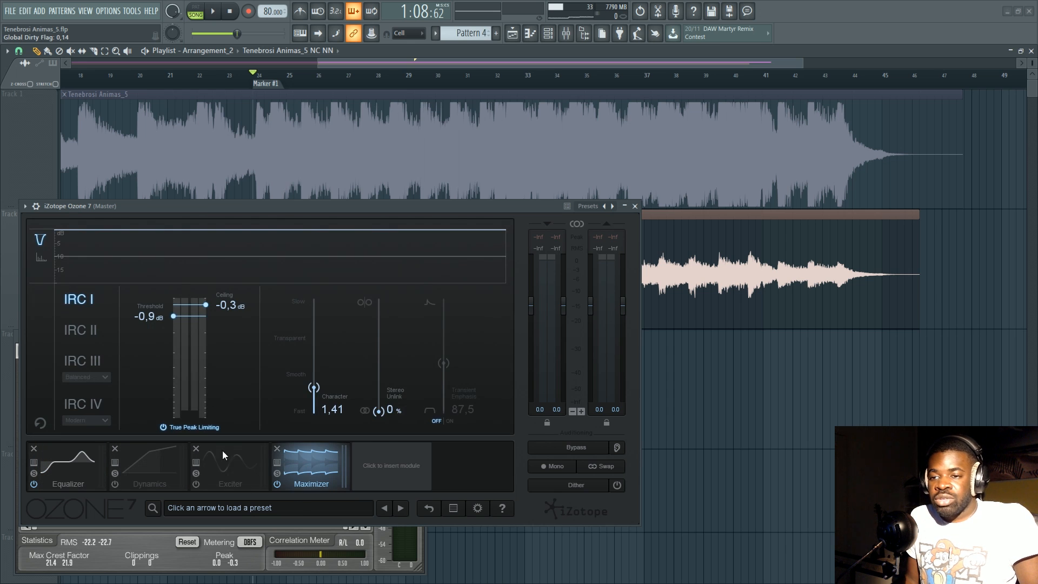
{"action": "left_click", "coordinate": [277, 465]}
{"action": "left_click", "coordinate": [491, 340]}
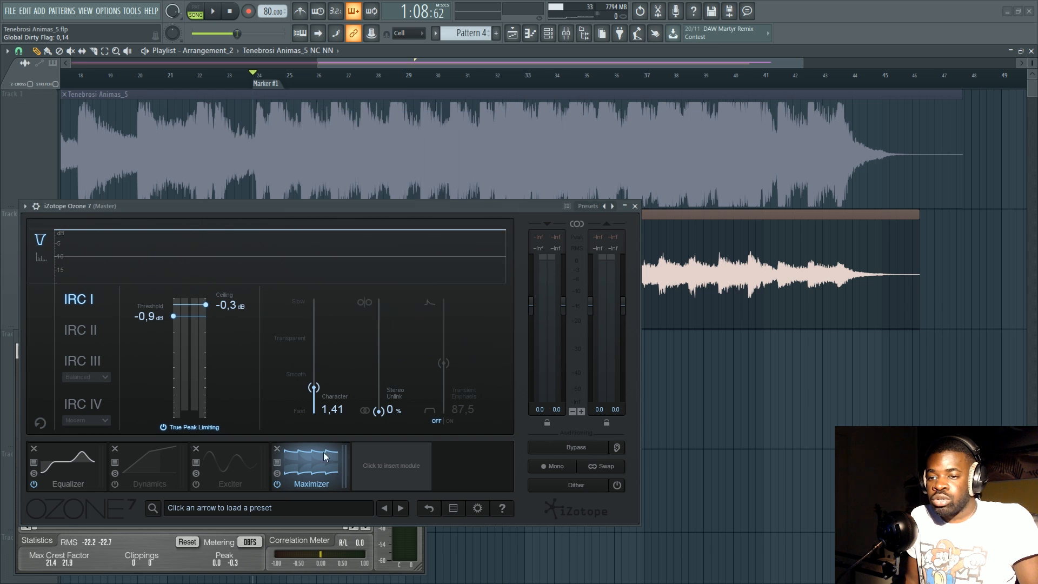
Look through the global Ozone 7 preset folders, collapse Signature Presets and close the preset manager.
{"action": "left_click", "coordinate": [153, 508]}
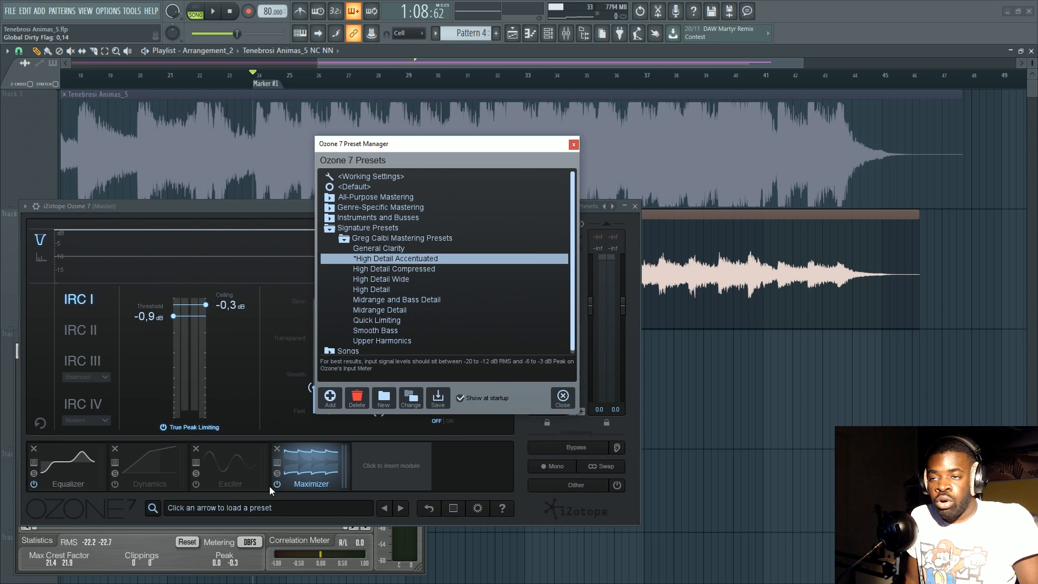
{"action": "left_click", "coordinate": [346, 240]}
{"action": "left_click", "coordinate": [329, 228]}
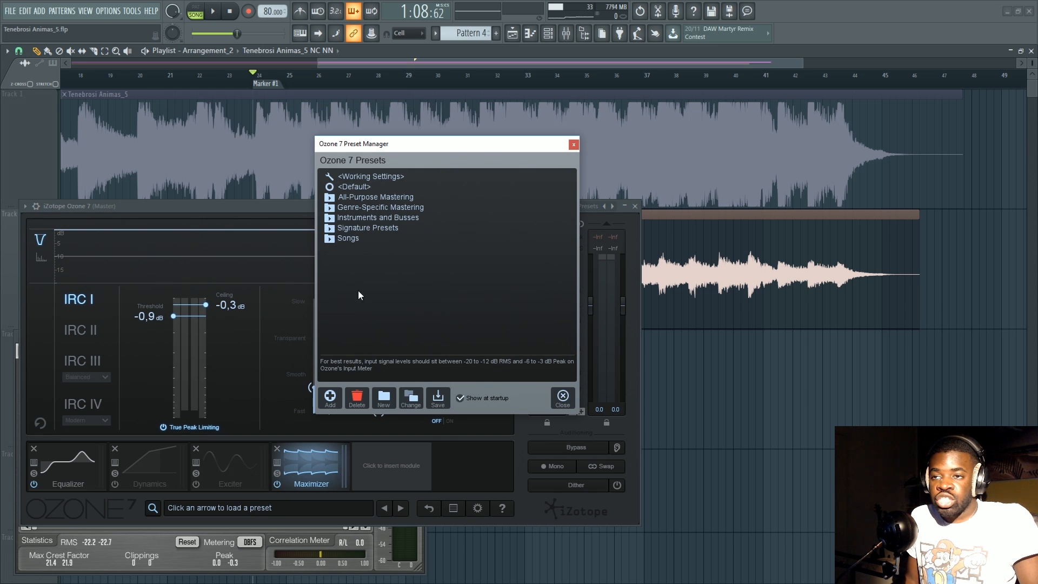
{"action": "left_click", "coordinate": [573, 145]}
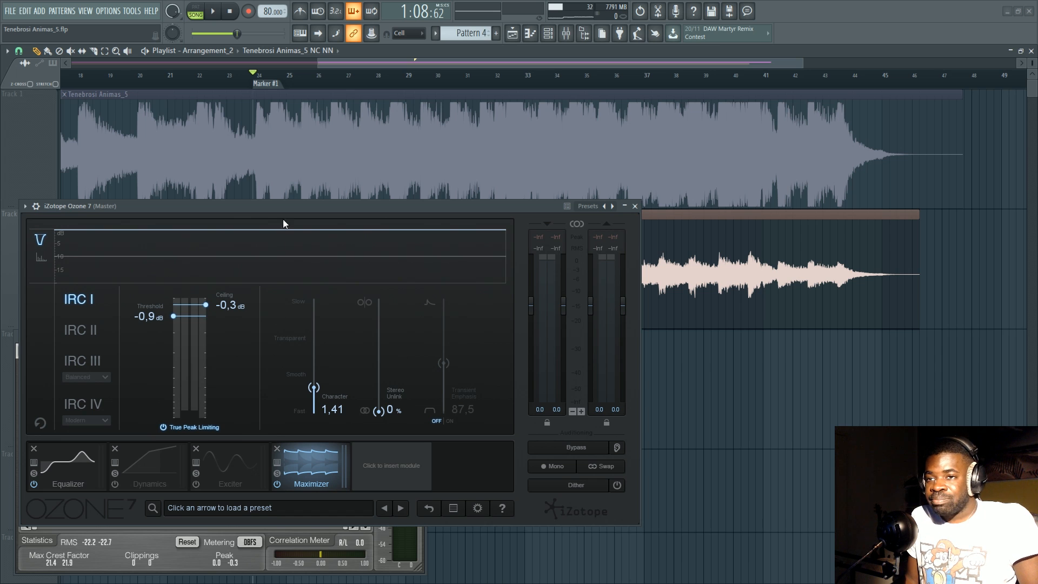
Lower the Maximizer threshold to -11.5 dB and audition the soloed Track 2 clip with the limiting applied.
{"action": "mouse_move", "coordinate": [295, 202]}
{"action": "left_mouse_down"}
{"action": "mouse_move", "coordinate": [297, 224]}
{"action": "mouse_move", "coordinate": [291, 202]}
{"action": "mouse_move", "coordinate": [342, 235]}
{"action": "mouse_move", "coordinate": [280, 213]}
{"action": "left_mouse_up"}
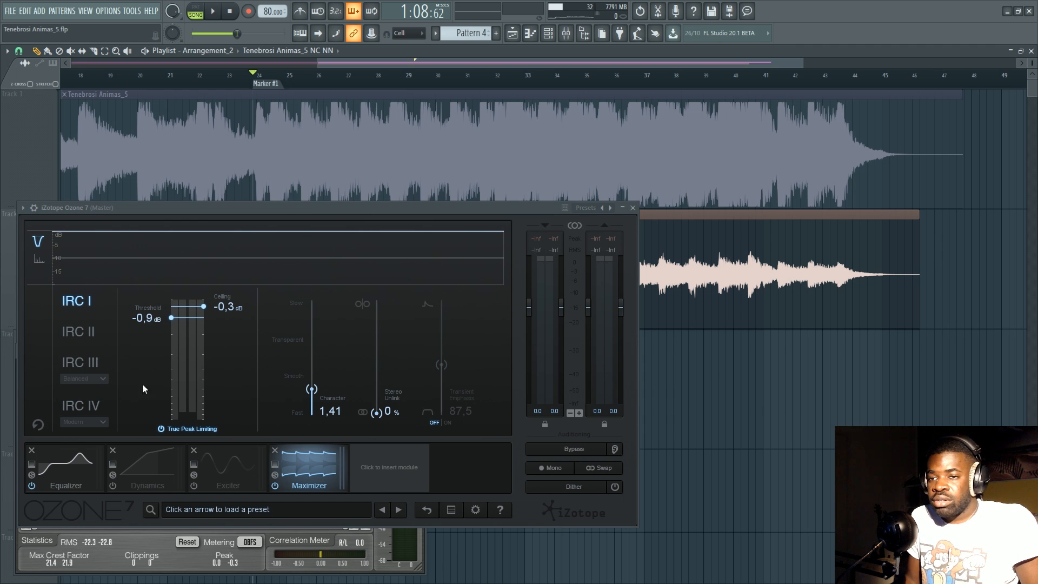
{"action": "mouse_move", "coordinate": [268, 214]}
{"action": "left_mouse_down"}
{"action": "mouse_move", "coordinate": [271, 238]}
{"action": "mouse_move", "coordinate": [272, 229]}
{"action": "left_mouse_up"}
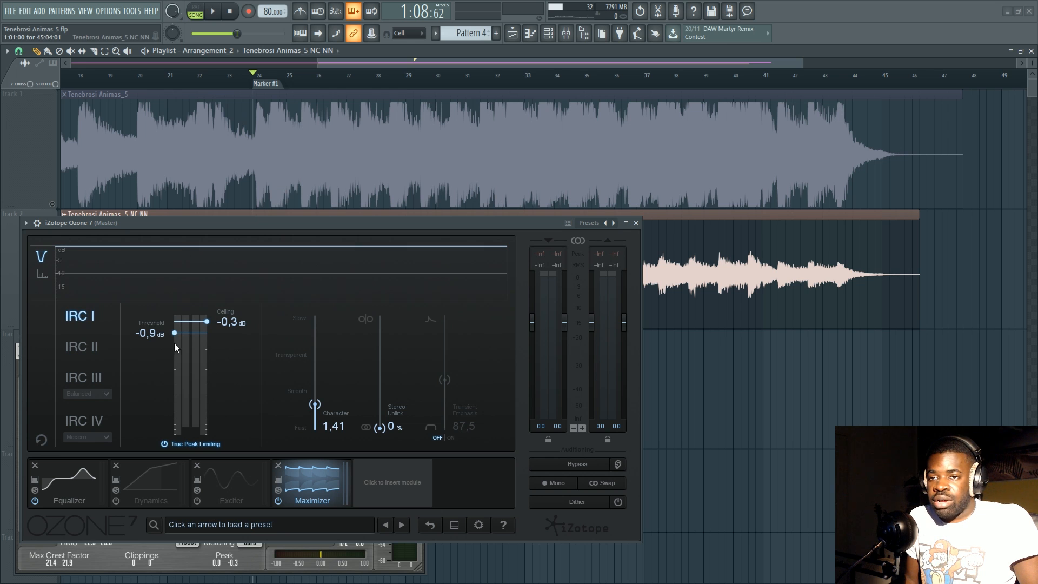
{"action": "left_click_drag", "start_coordinate": [174, 334], "coordinate": [179, 416]}
{"action": "key", "text": "space"}
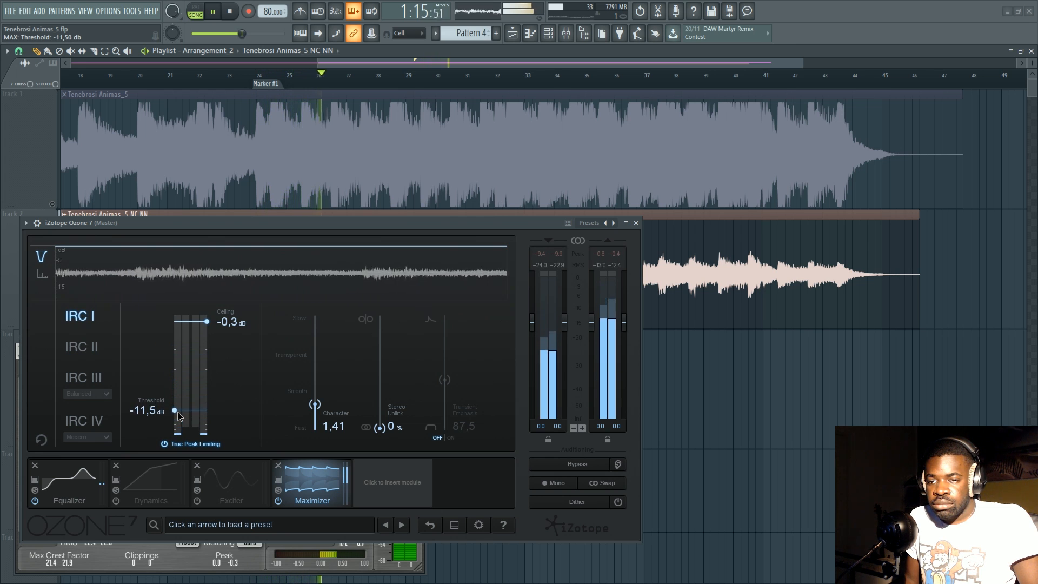
{"action": "left_click", "coordinate": [220, 19]}
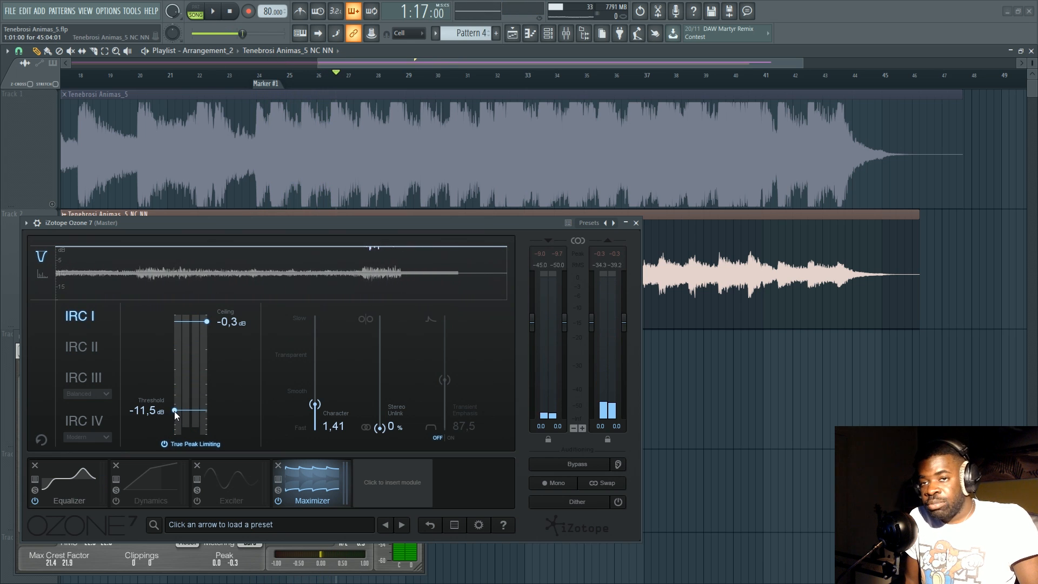
Resume playback, raise the Maximizer threshold to -0.9 dB while listening, and stop playback.
{"action": "left_click", "coordinate": [213, 12]}
{"action": "left_click_drag", "start_coordinate": [174, 410], "coordinate": [180, 337]}
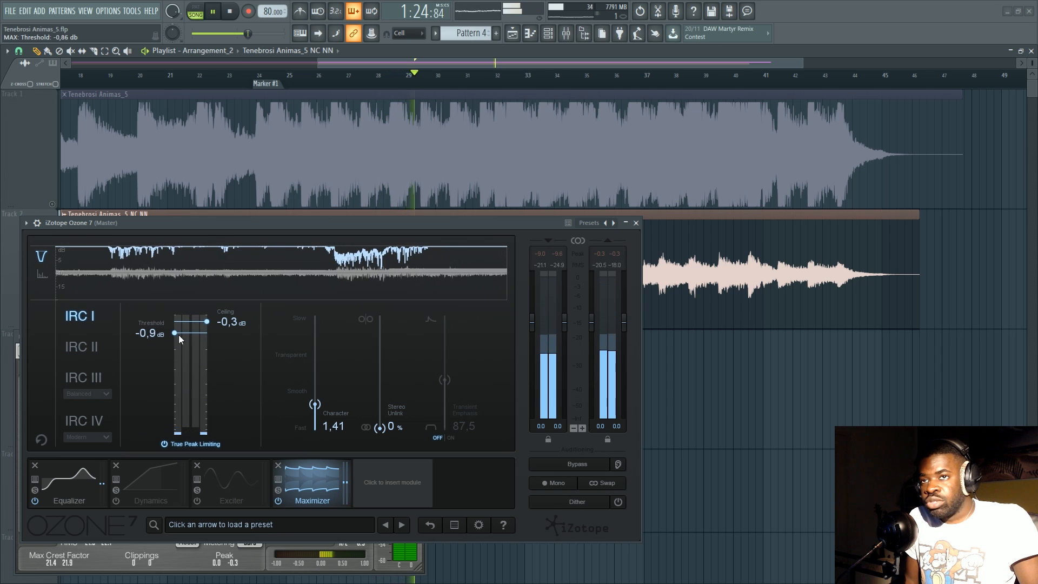
{"action": "key", "text": "space"}
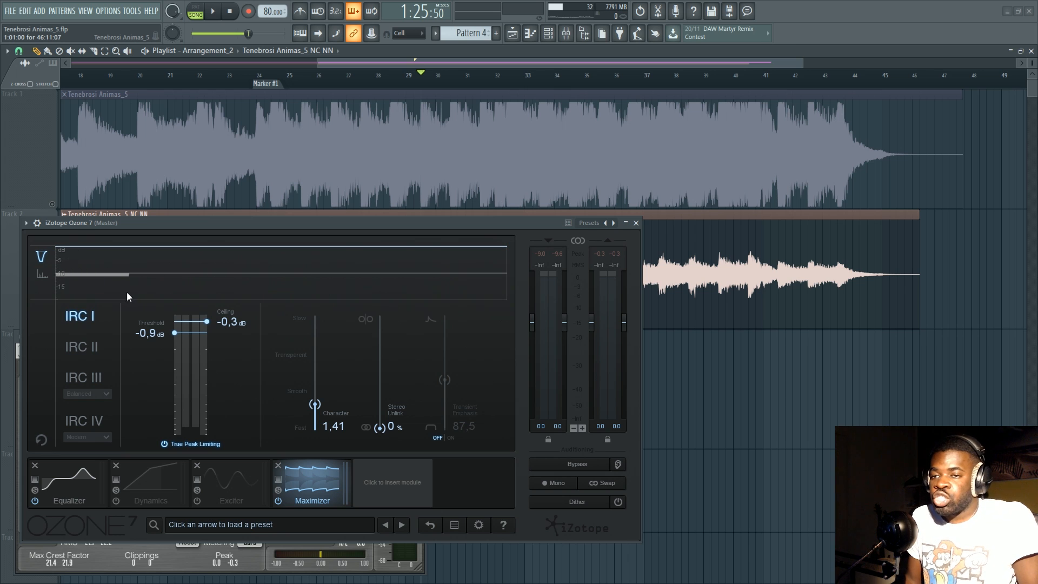
Set the Maximizer threshold to -8.8 dB and enable Normalize in the Tenebrosi Animas_5 NC NN channel settings.
{"action": "left_click_drag", "start_coordinate": [202, 222], "coordinate": [201, 205]}
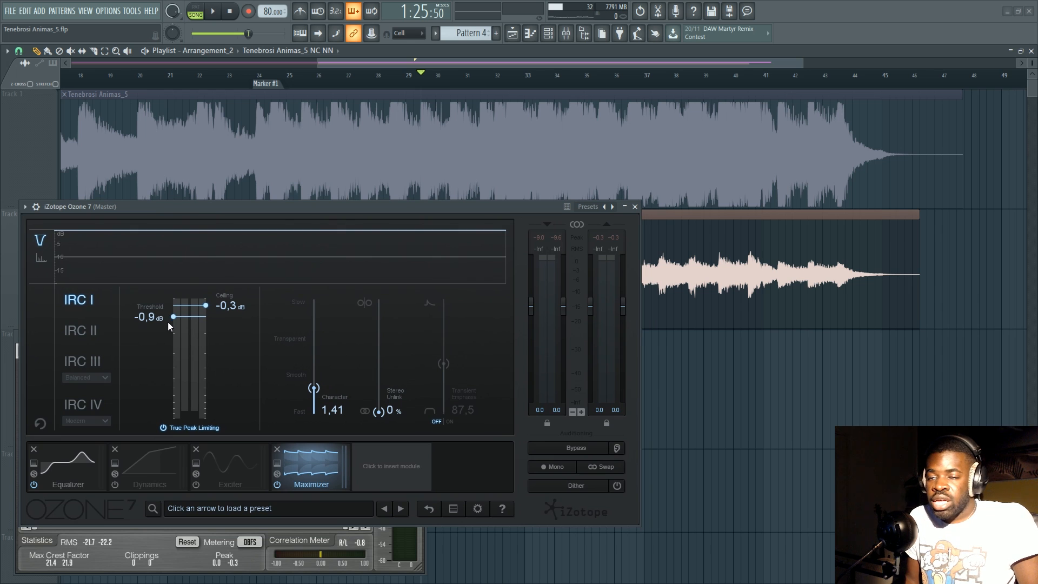
{"action": "left_click_drag", "start_coordinate": [171, 319], "coordinate": [179, 386]}
{"action": "double_click", "coordinate": [667, 295]}
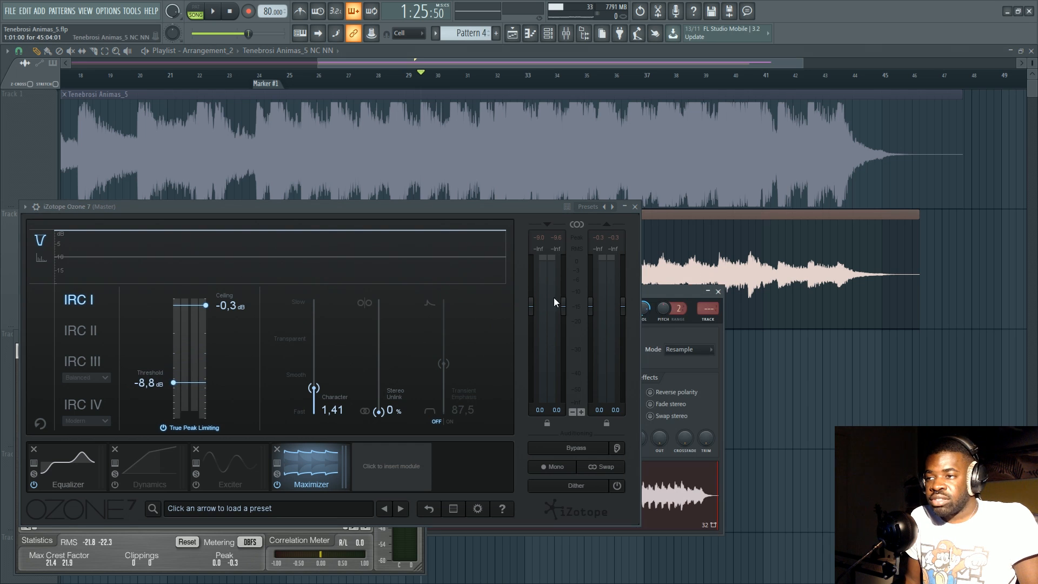
{"action": "left_click_drag", "start_coordinate": [653, 295], "coordinate": [811, 190]}
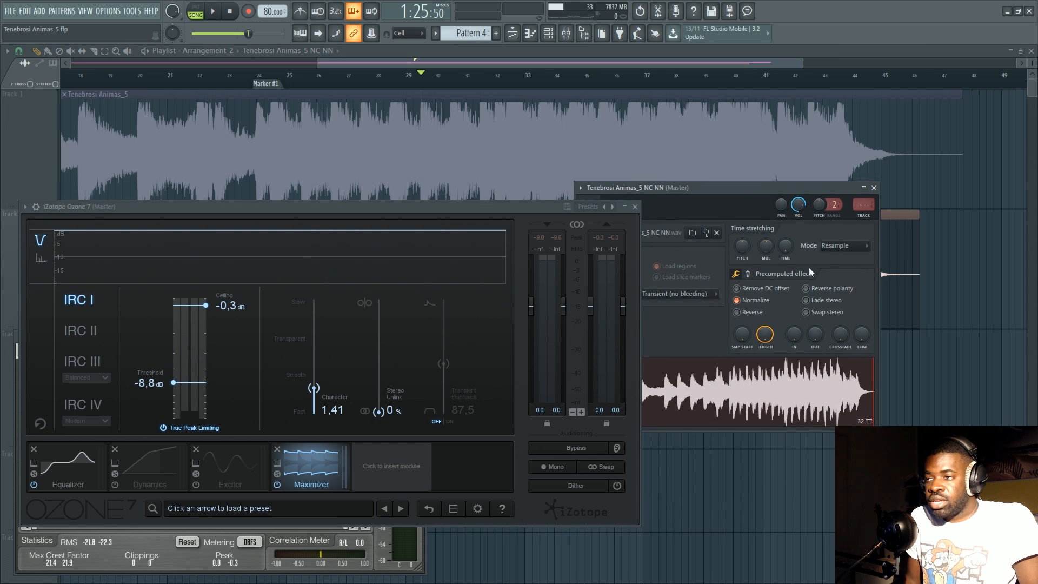
{"action": "left_click", "coordinate": [872, 188]}
Set the Maximizer threshold to -5.0 dB and briefly audition the normalized clip.
{"action": "mouse_move", "coordinate": [174, 383]}
{"action": "left_mouse_down"}
{"action": "mouse_move", "coordinate": [174, 331]}
{"action": "mouse_move", "coordinate": [181, 368]}
{"action": "left_mouse_up"}
{"action": "key", "text": "space"}
{"action": "key", "text": "space"}
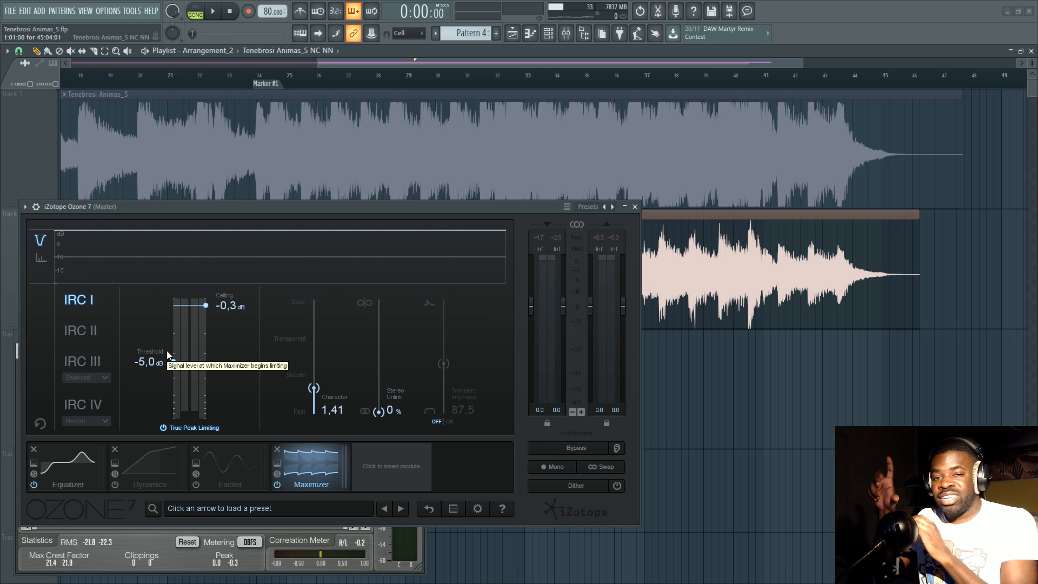
Audition the normalized Track 2 clip from Marker #1 and lower the Maximizer threshold to -10.0 dB.
{"action": "left_click_drag", "start_coordinate": [428, 207], "coordinate": [423, 229]}
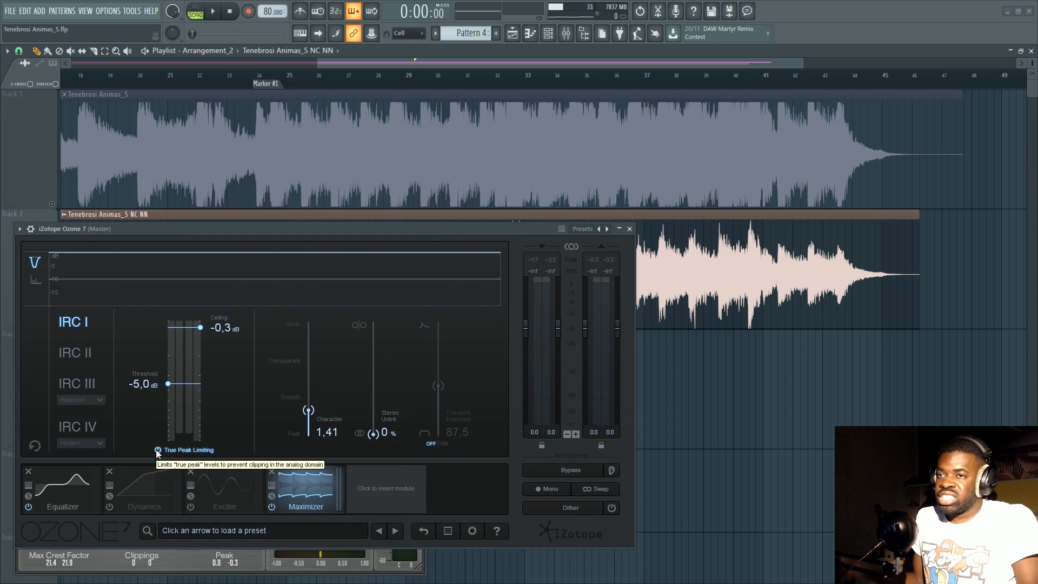
{"action": "left_click", "coordinate": [261, 84]}
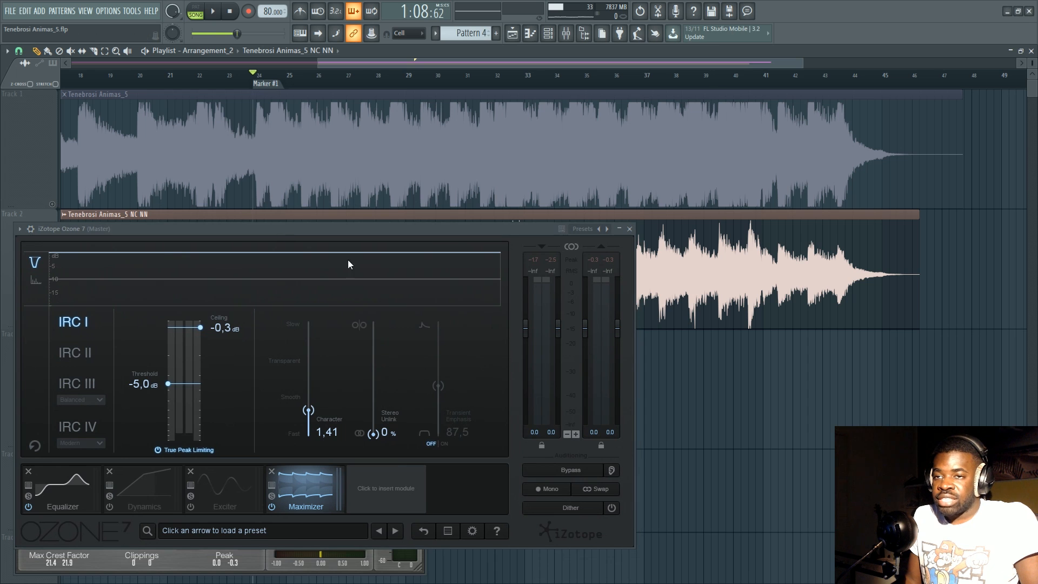
{"action": "key", "text": "space"}
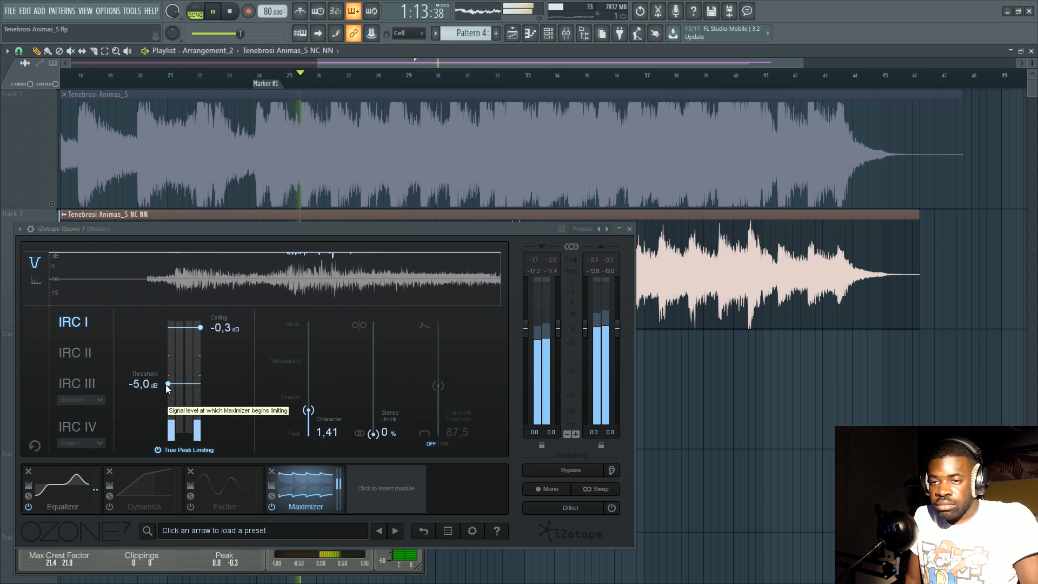
{"action": "key", "text": "space"}
{"action": "left_click_drag", "start_coordinate": [167, 387], "coordinate": [169, 412]}
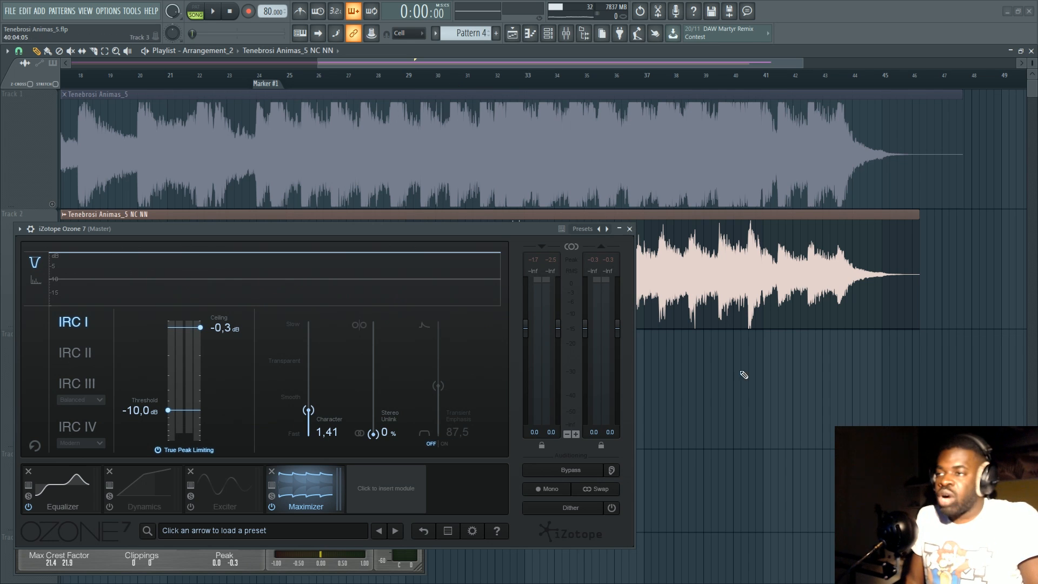
Unmute Track 1 and overlay the Tenebrosi Animas_5 NC NN clip on the Tenebrosi Animas_5 clip to compare their waveforms.
{"action": "right_click", "coordinate": [727, 294]}
{"action": "left_click", "coordinate": [52, 204]}
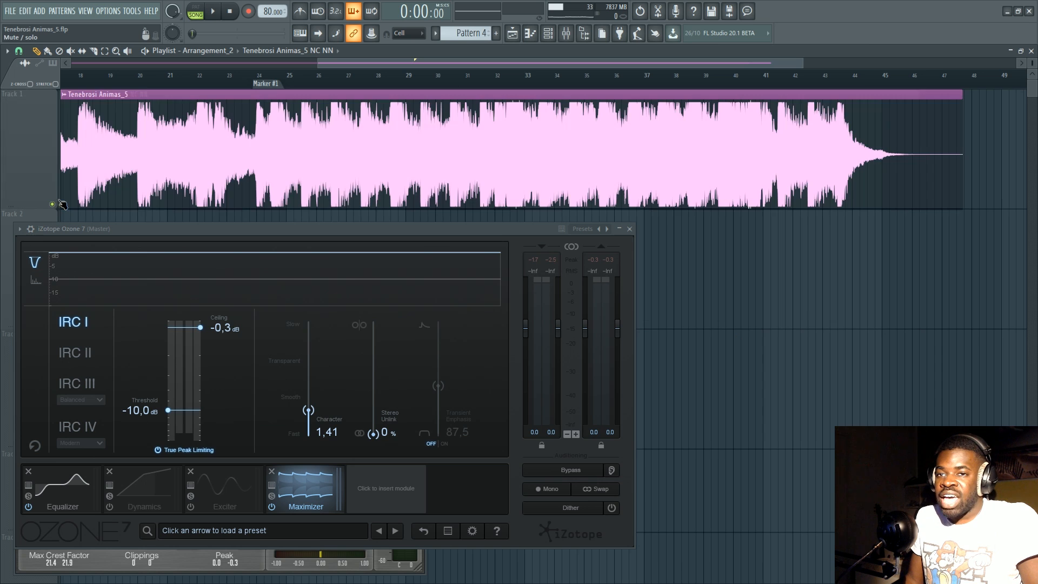
{"action": "left_click", "coordinate": [432, 149]}
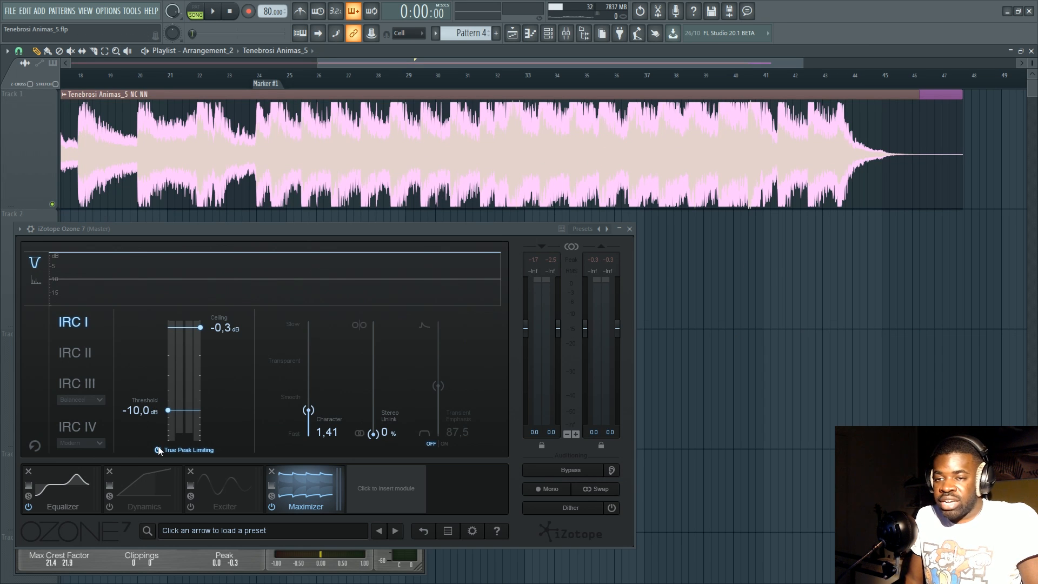
Move the overlaid Tenebrosi Animas_5 NC NN clip from Track 1 to Track 2.
{"action": "left_click_drag", "start_coordinate": [682, 172], "coordinate": [667, 237]}
{"action": "scroll", "coordinate": [43, 205], "scroll_direction": "down", "scroll_amount": 3}
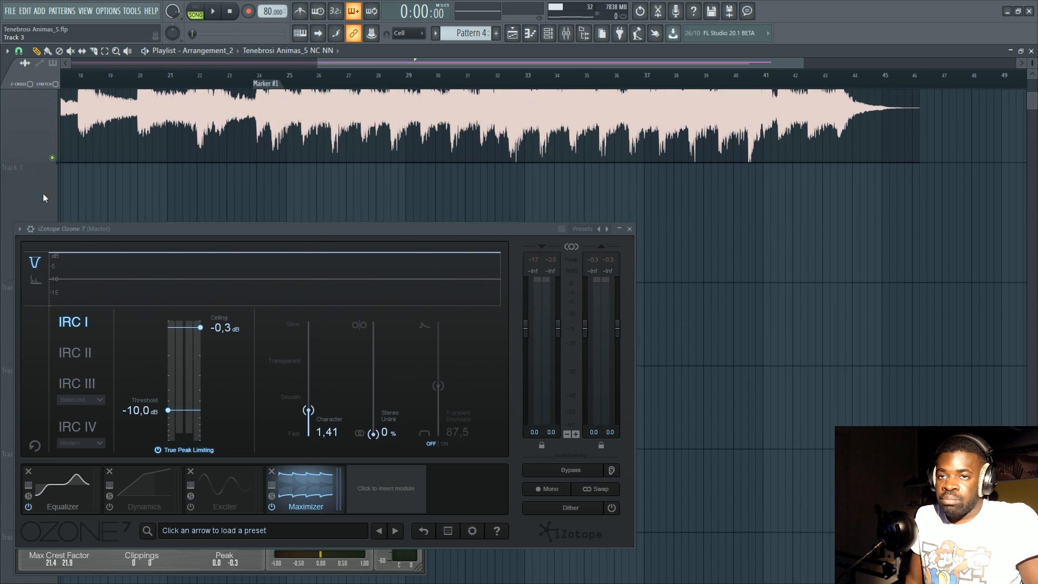
Try a Maximizer threshold of -14.6 dB for the NC NN clip and return it to -10.0 dB.
{"action": "scroll", "coordinate": [647, 271], "scroll_direction": "up", "scroll_amount": 1}
{"action": "left_click", "coordinate": [472, 76]}
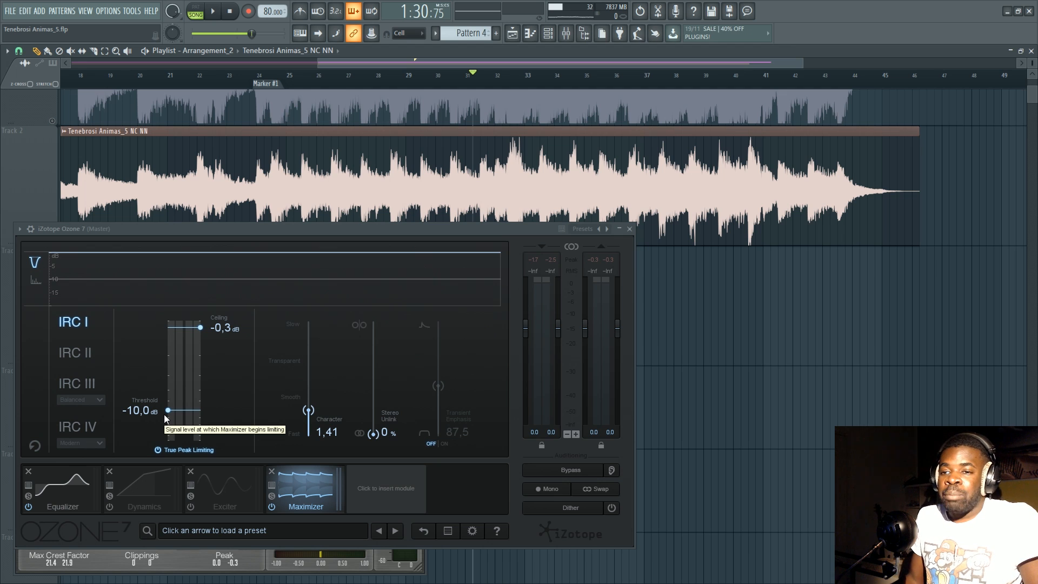
{"action": "mouse_move", "coordinate": [166, 418]}
{"action": "left_mouse_down"}
{"action": "mouse_move", "coordinate": [168, 405]}
{"action": "mouse_move", "coordinate": [178, 431]}
{"action": "left_mouse_up"}
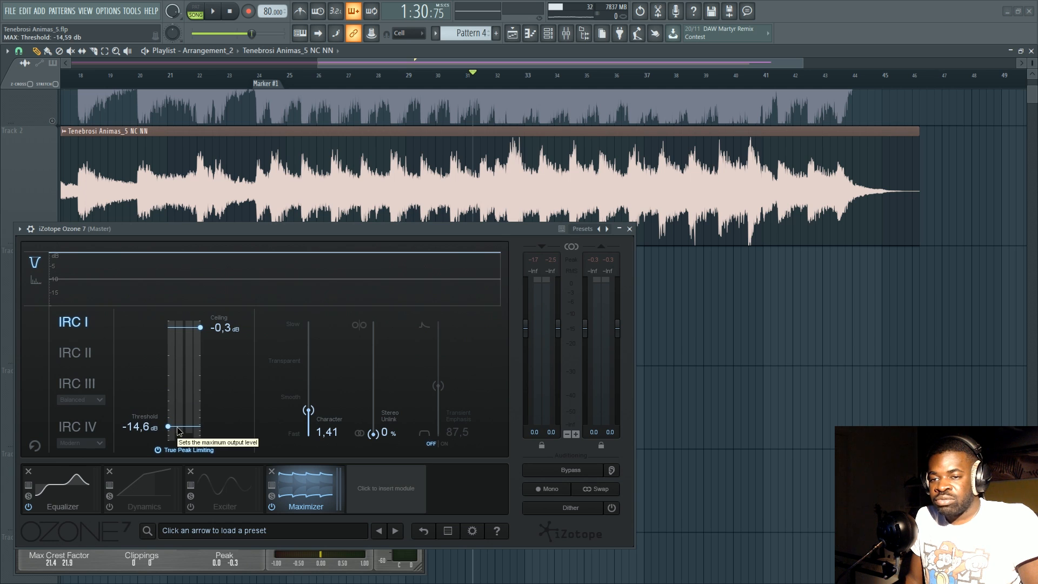
{"action": "left_click", "coordinate": [496, 76]}
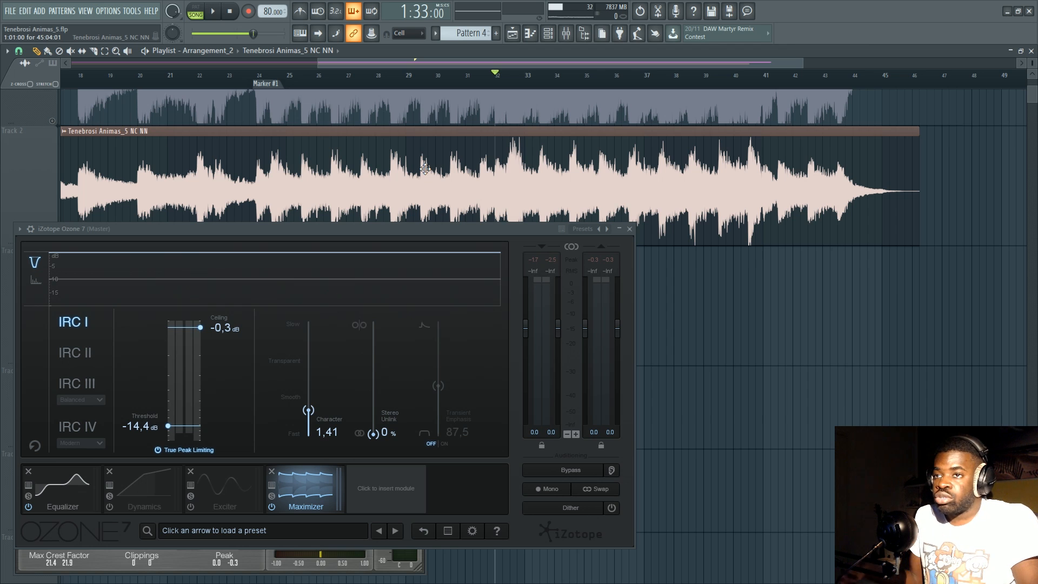
{"action": "mouse_move", "coordinate": [167, 432]}
{"action": "left_mouse_down"}
{"action": "mouse_move", "coordinate": [168, 405]}
{"action": "mouse_move", "coordinate": [169, 418]}
{"action": "left_mouse_up"}
Solo Track 1 and raise the Maximizer threshold to -8.5 dB, keeping the Ozone 7 window clear of both clips.
{"action": "scroll", "coordinate": [538, 217], "scroll_direction": "up", "scroll_amount": 2}
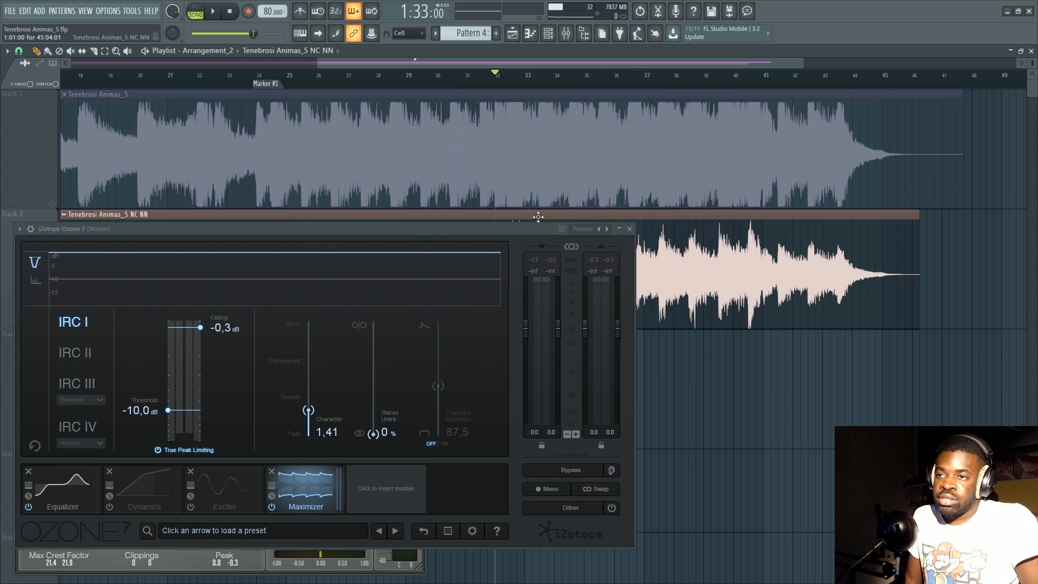
{"action": "right_click", "coordinate": [52, 204]}
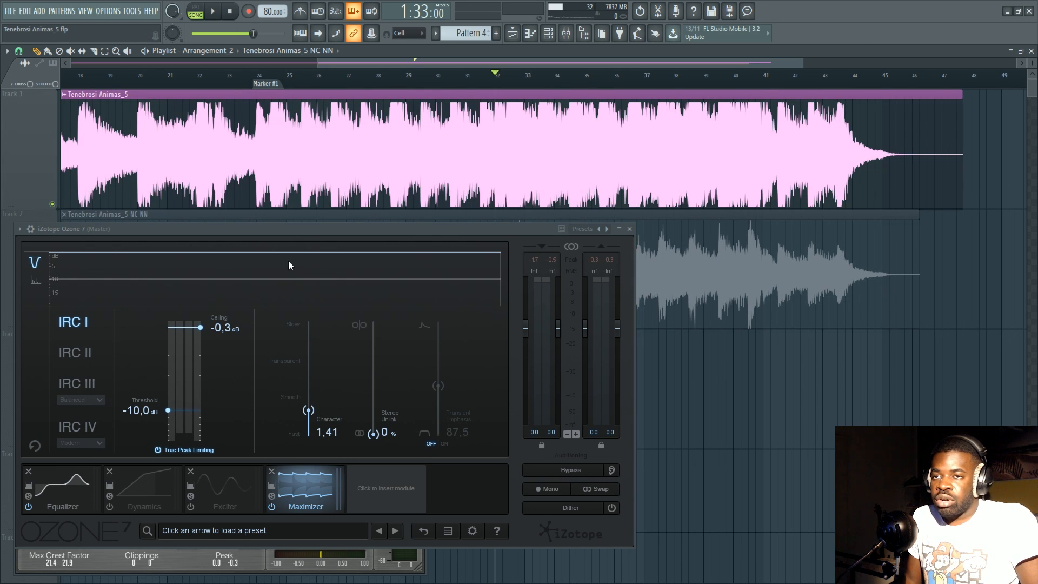
{"action": "left_click_drag", "start_coordinate": [311, 228], "coordinate": [416, 237]}
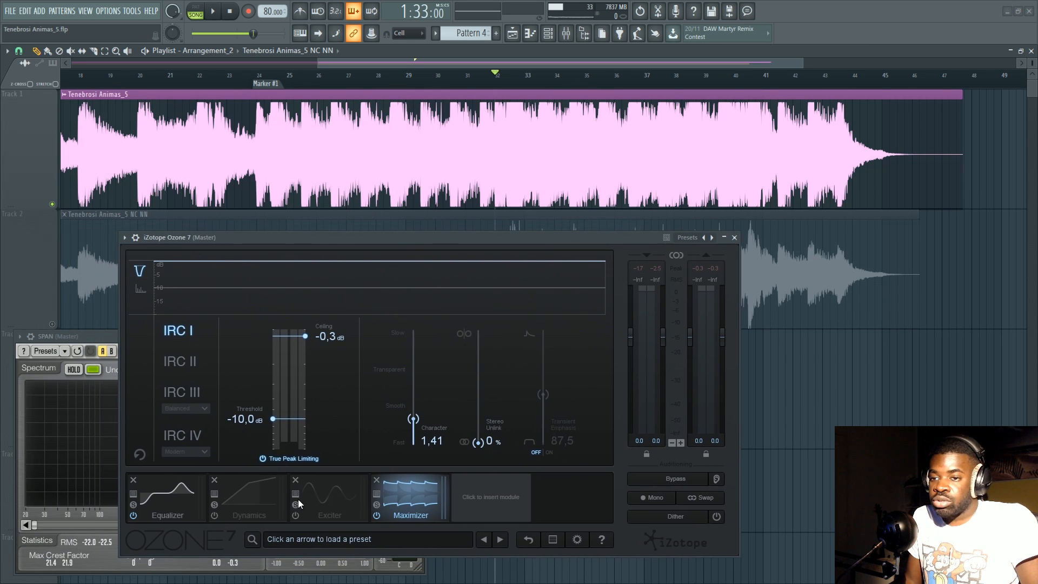
{"action": "left_click_drag", "start_coordinate": [273, 420], "coordinate": [273, 414]}
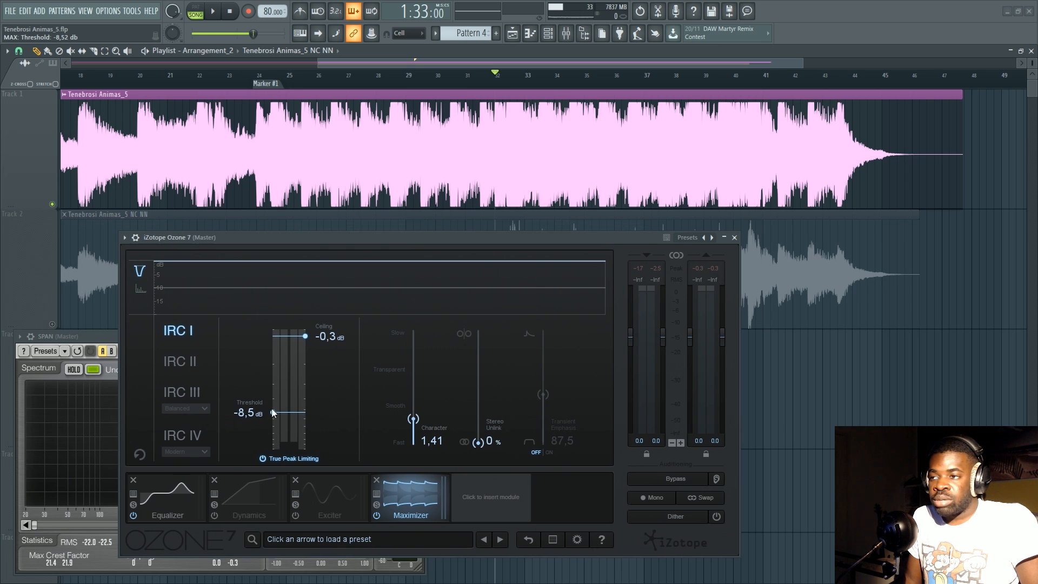
{"action": "left_click_drag", "start_coordinate": [470, 239], "coordinate": [473, 357]}
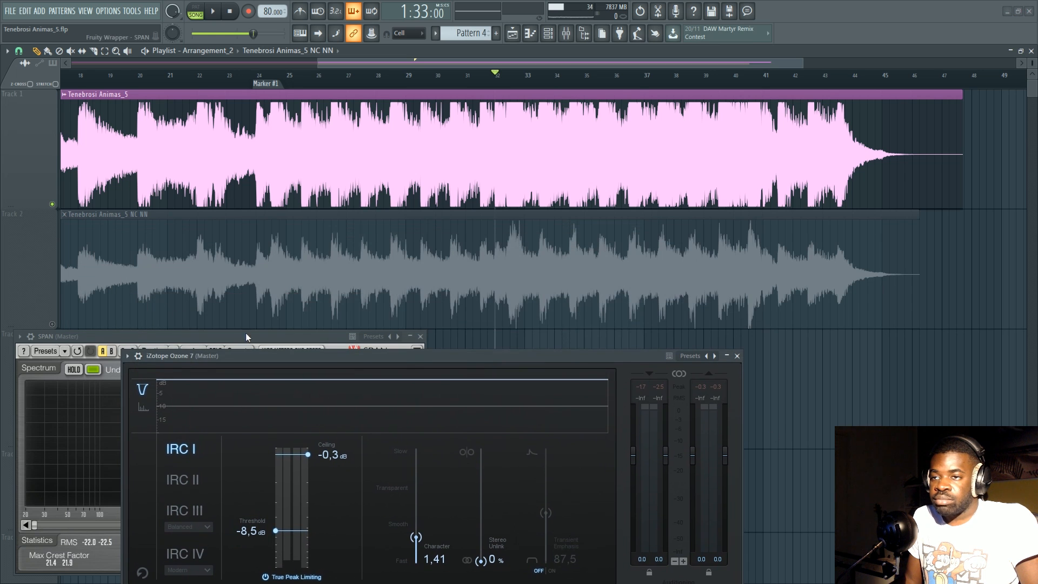
Solo Track 2 and briefly audition the Tenebrosi Animas_5 NC NN clip from about bar 25 and bar 26.
{"action": "right_click", "coordinate": [52, 324]}
{"action": "left_click", "coordinate": [267, 83]}
{"action": "scroll", "coordinate": [277, 162], "scroll_direction": "up", "scroll_amount": 3}
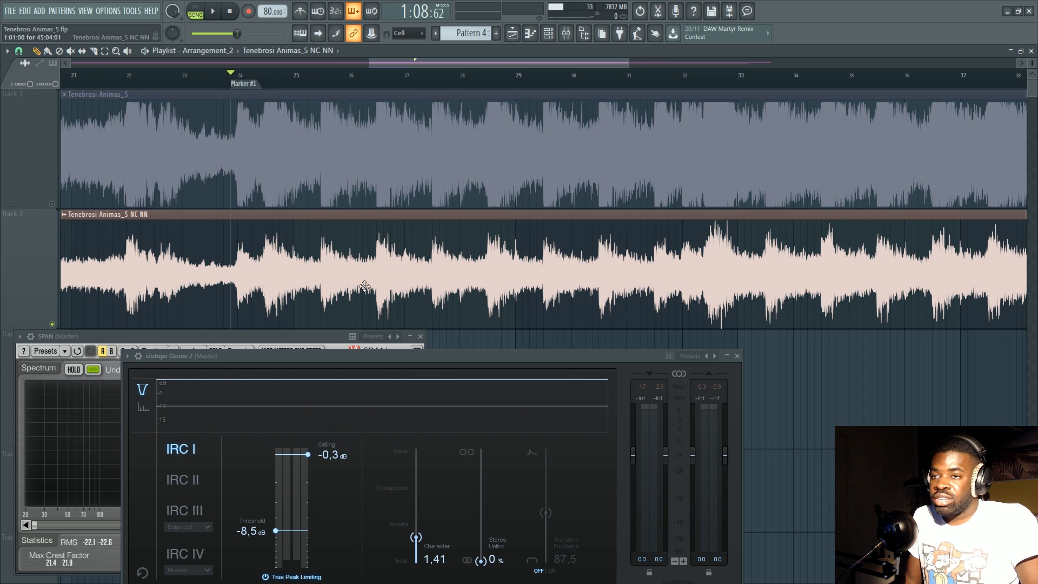
{"action": "left_click", "coordinate": [318, 82]}
{"action": "key", "text": "space"}
{"action": "left_click", "coordinate": [376, 80]}
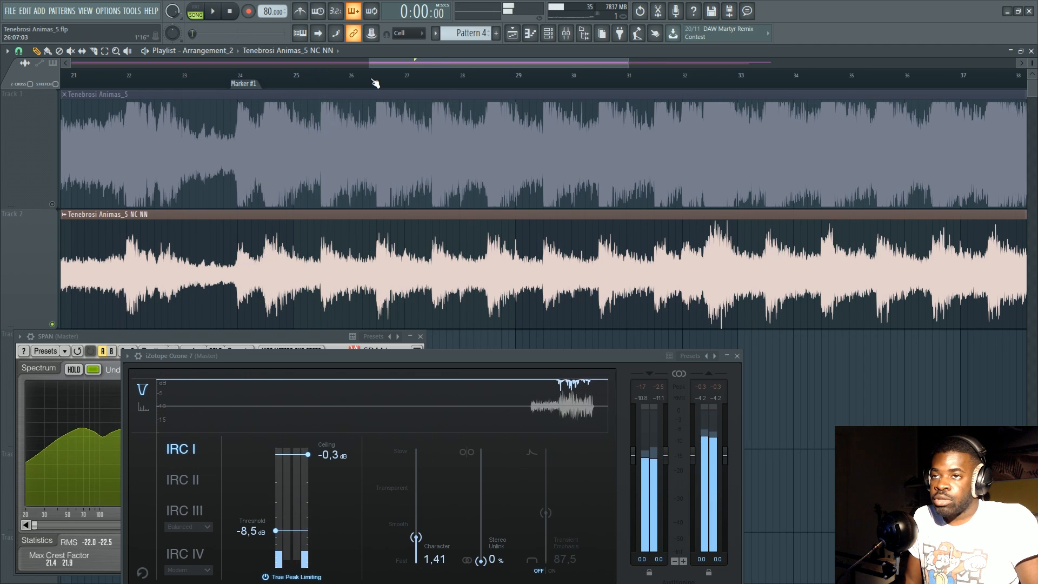
{"action": "key", "text": "space"}
Bring the full Ozone 7 window into view and try Maximizer thresholds of -3.9 dB and -14.4 dB.
{"action": "left_click_drag", "start_coordinate": [349, 356], "coordinate": [348, 236]}
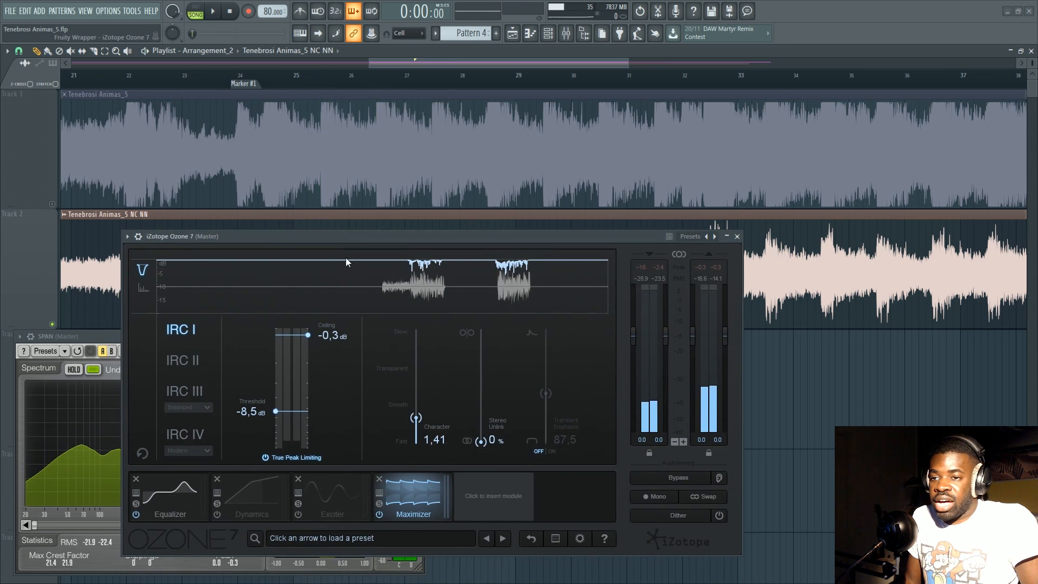
{"action": "left_click_drag", "start_coordinate": [273, 412], "coordinate": [272, 381]}
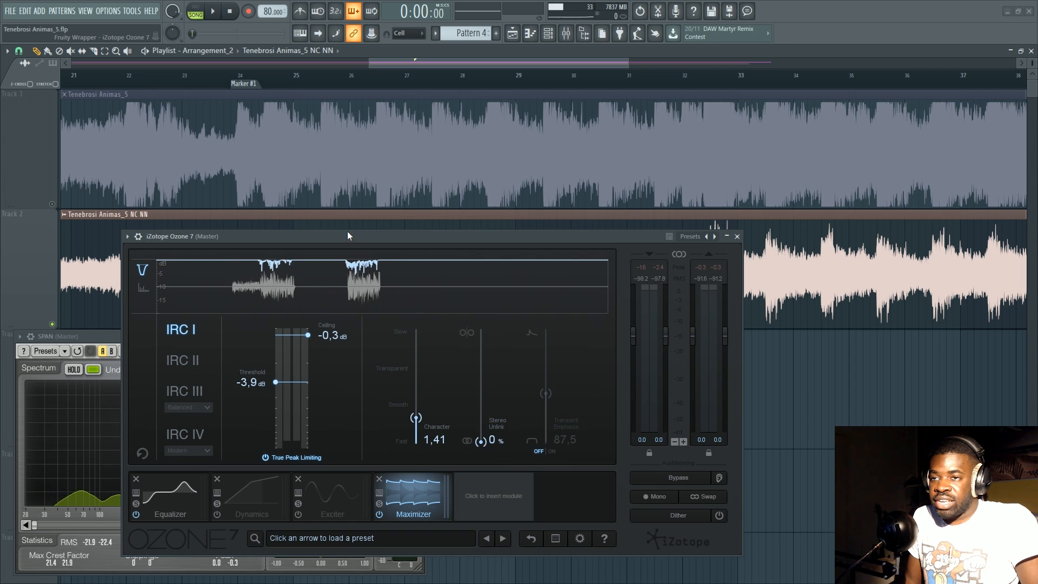
{"action": "left_click_drag", "start_coordinate": [347, 233], "coordinate": [321, 168]}
{"action": "left_click_drag", "start_coordinate": [272, 318], "coordinate": [278, 369]}
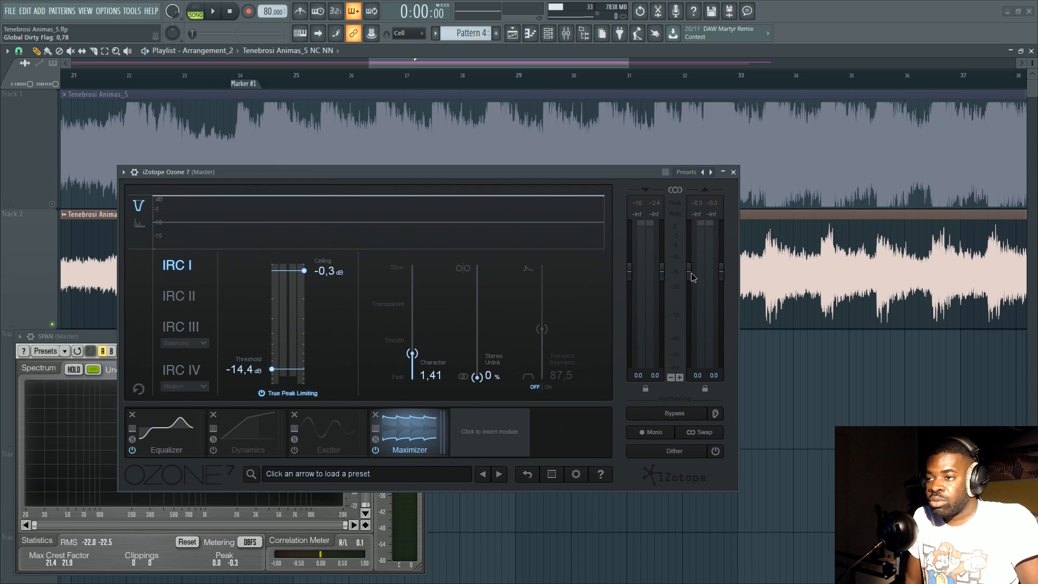
Play Track 2 with Ozone's output gain lowered to -10.0 dB, and raise that gain to -6.9 dB during playback.
{"action": "left_click_drag", "start_coordinate": [691, 274], "coordinate": [696, 316]}
{"action": "key", "text": "space"}
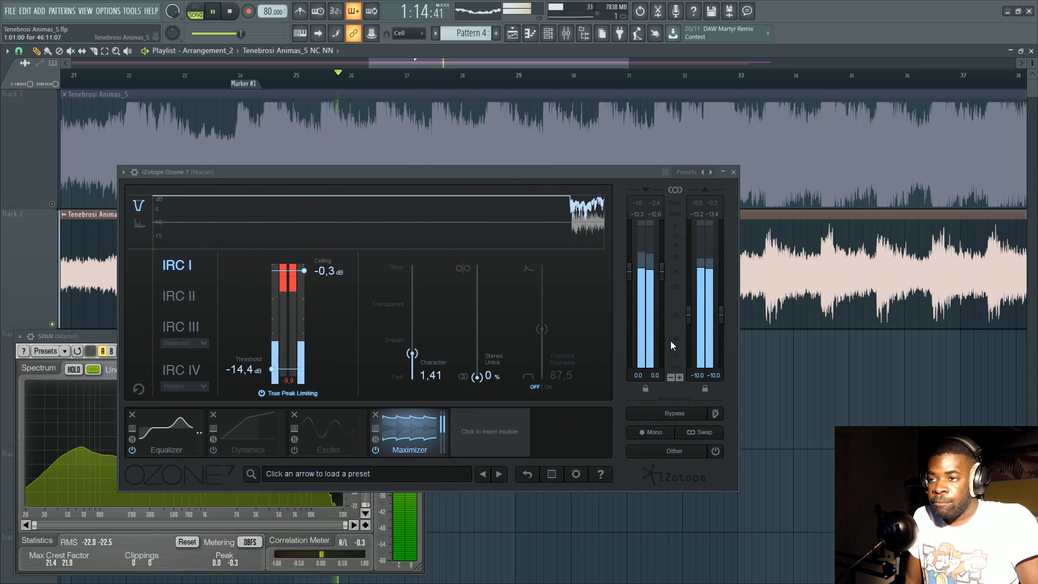
{"action": "mouse_move", "coordinate": [689, 316]}
{"action": "left_mouse_down"}
{"action": "mouse_move", "coordinate": [691, 327]}
{"action": "mouse_move", "coordinate": [690, 304]}
{"action": "left_mouse_up"}
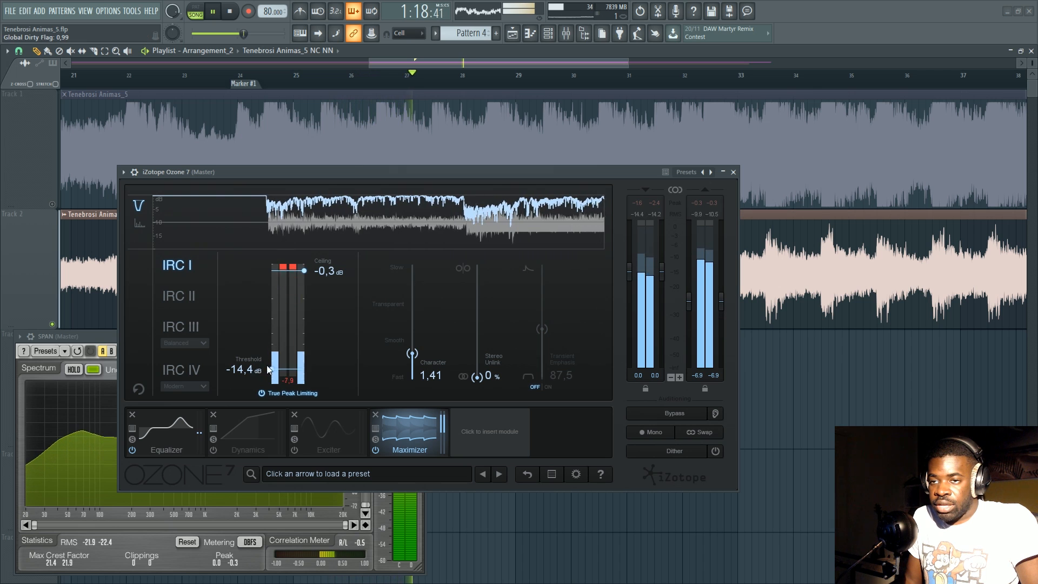
Raise the Maximizer threshold to -2.6 dB, stop playback and reset Ozone's output gain to 0 dB.
{"action": "left_click_drag", "start_coordinate": [269, 369], "coordinate": [272, 306]}
{"action": "key", "text": "space"}
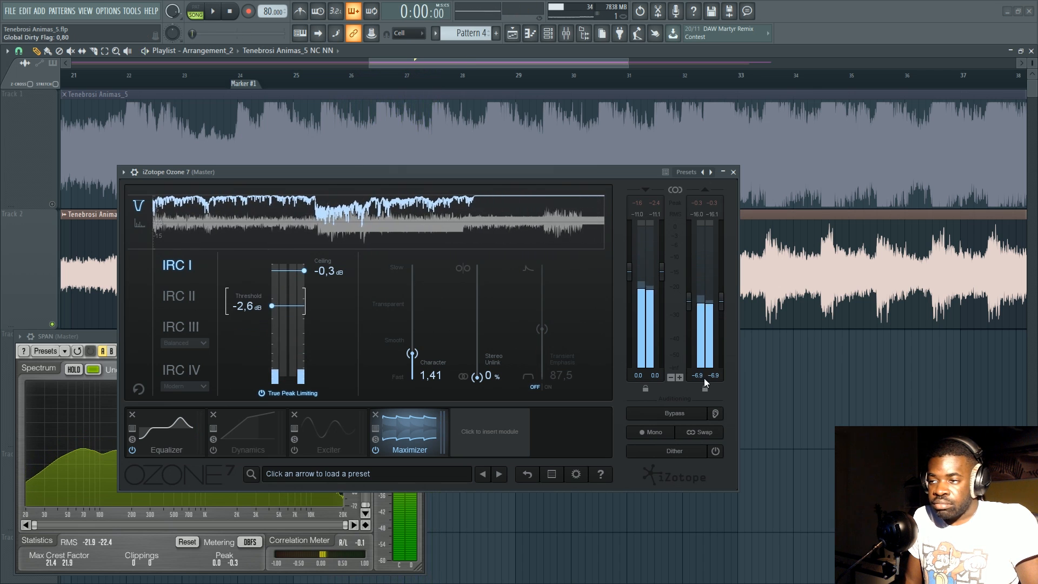
{"action": "double_click", "coordinate": [705, 376]}
{"action": "type", "text": "0"}
{"action": "key", "text": "Return"}
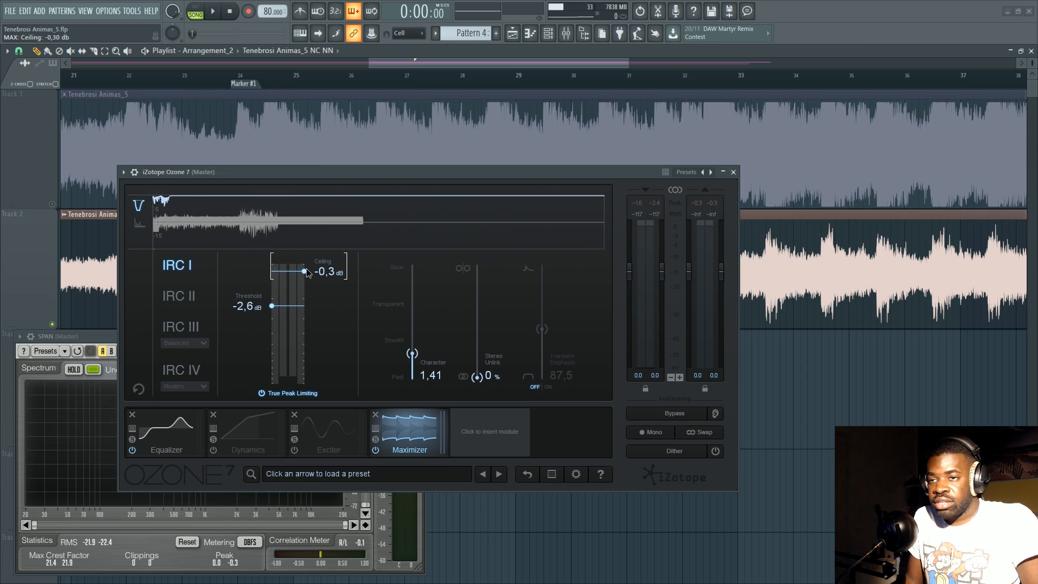
With the threshold at -7.5 dB, audition Track 2 while changing the Maximizer ceiling from -1.5 dB to -4.5 dB and up to 0.0 dB.
{"action": "left_click_drag", "start_coordinate": [307, 272], "coordinate": [277, 347]}
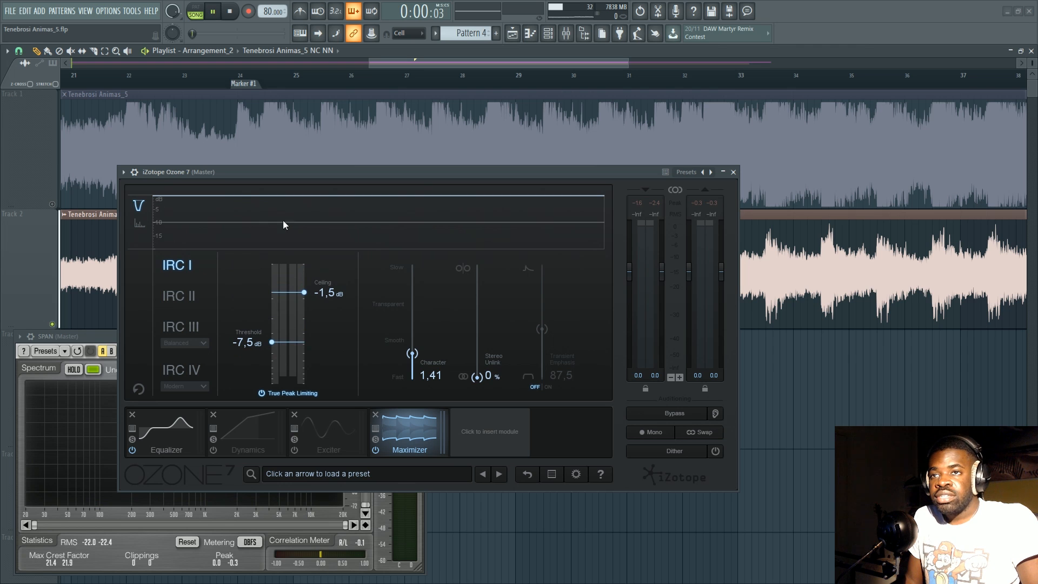
{"action": "key", "text": "space"}
{"action": "left_click_drag", "start_coordinate": [304, 292], "coordinate": [309, 323]}
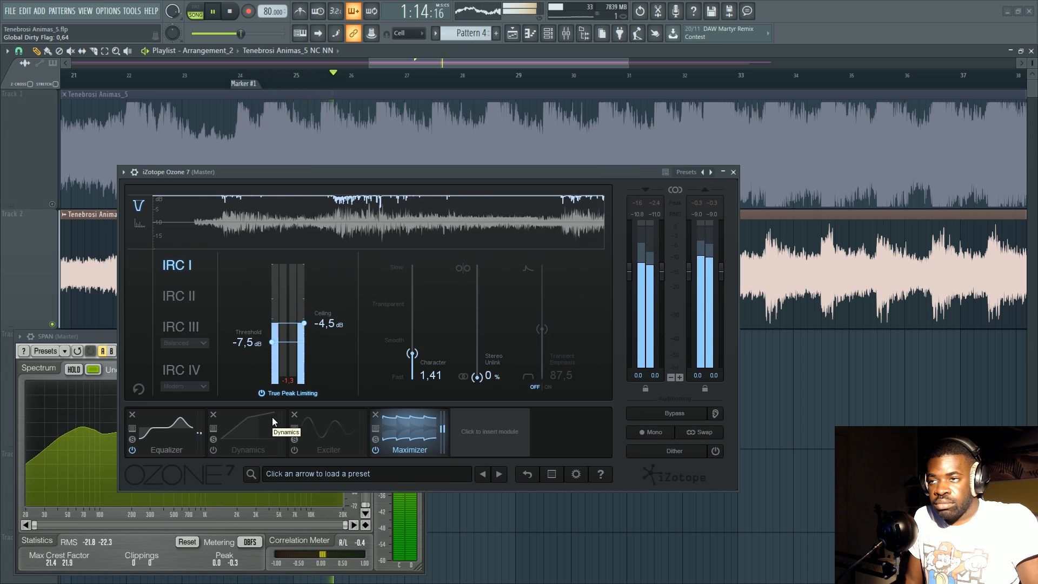
{"action": "left_click_drag", "start_coordinate": [305, 323], "coordinate": [300, 210]}
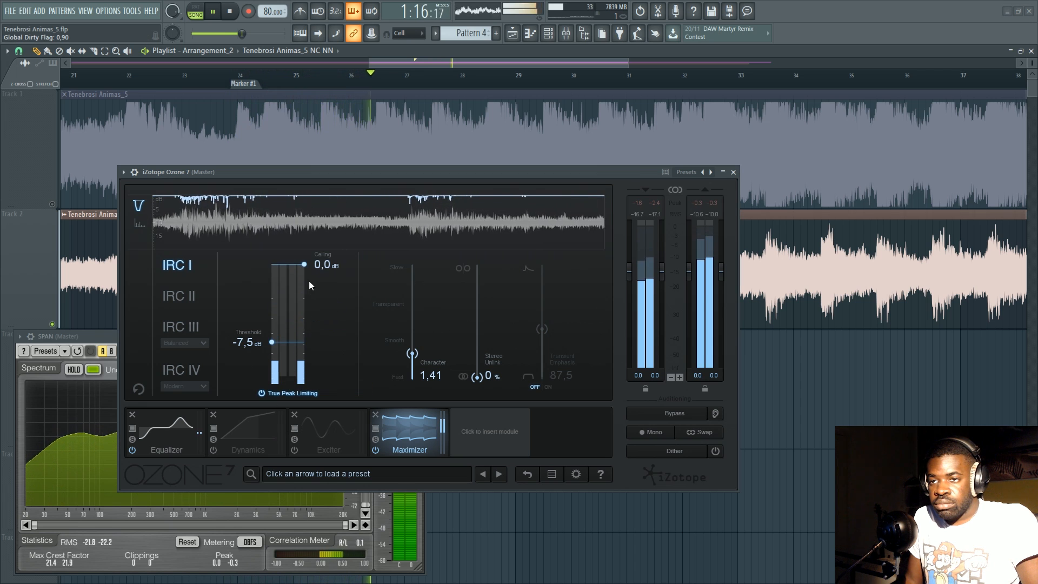
{"action": "key", "text": "space"}
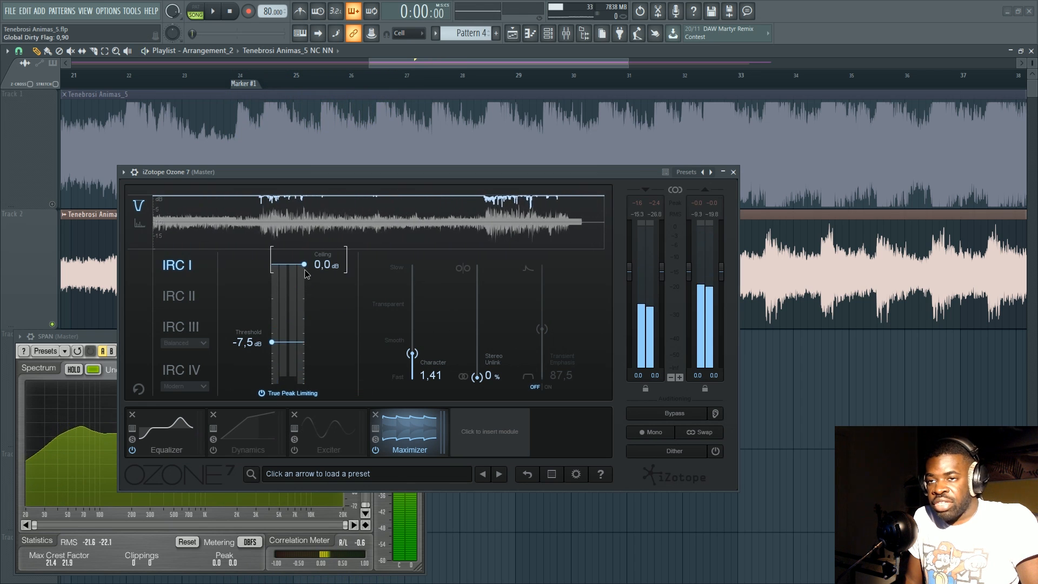
Try a Maximizer ceiling of -2.0 dB, settle it at -0.5 dB and set the threshold to -8.5 dB.
{"action": "left_click_drag", "start_coordinate": [305, 265], "coordinate": [304, 308]}
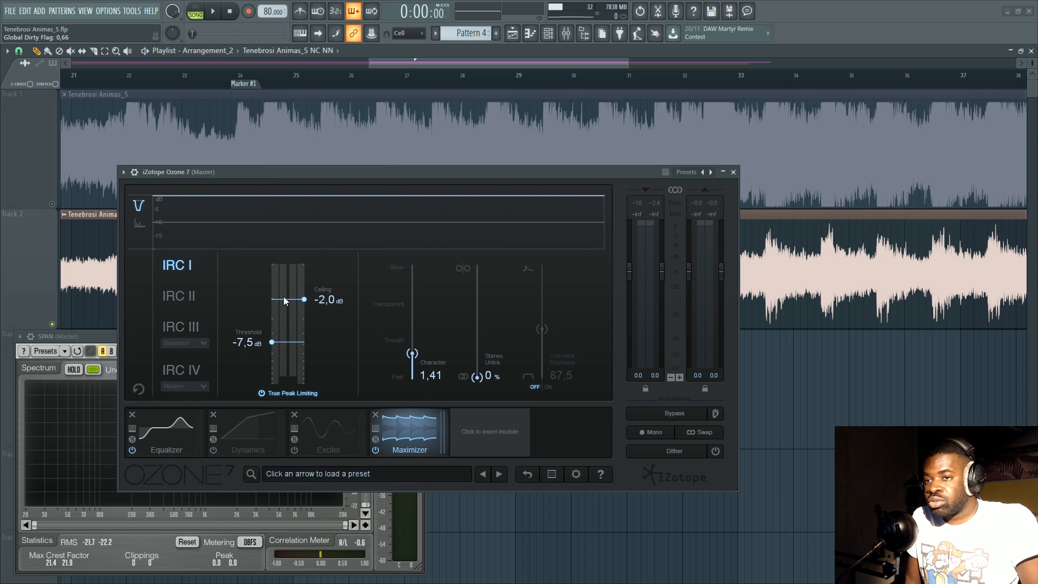
{"action": "left_click_drag", "start_coordinate": [306, 301], "coordinate": [305, 276]}
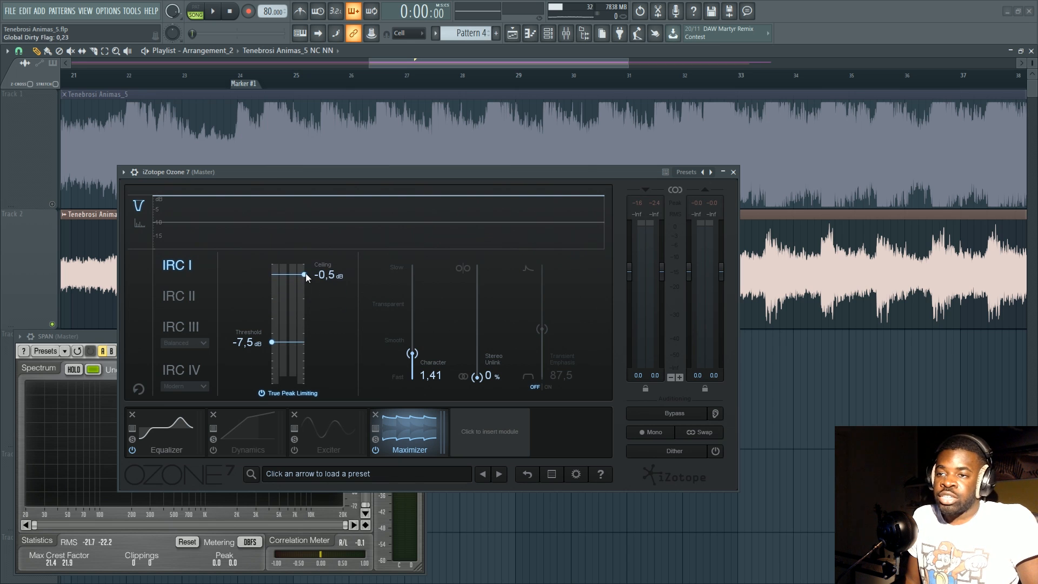
{"action": "left_click_drag", "start_coordinate": [306, 283], "coordinate": [306, 276]}
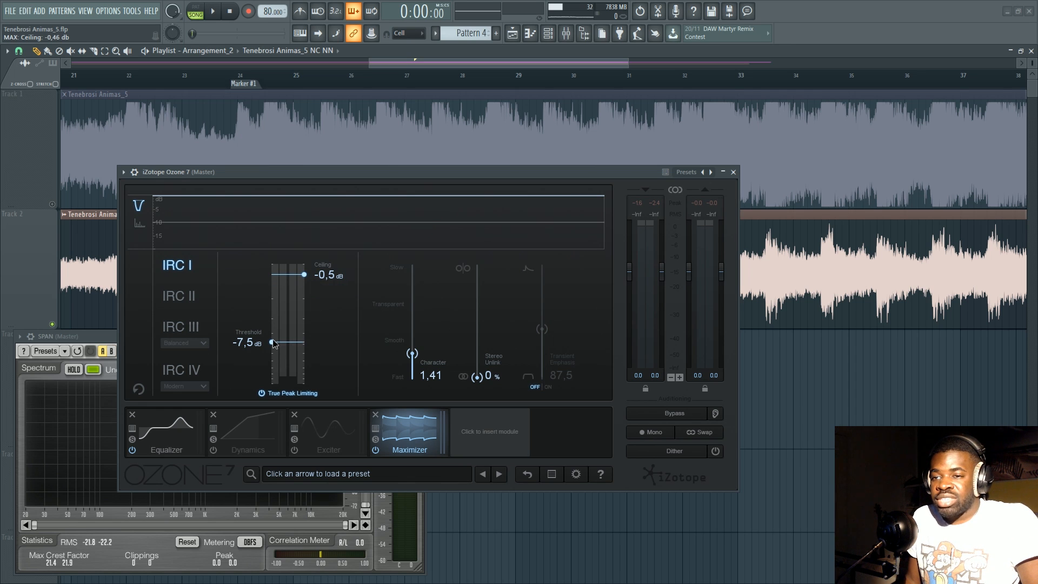
{"action": "mouse_move", "coordinate": [278, 349]}
{"action": "left_mouse_down"}
{"action": "mouse_move", "coordinate": [273, 363]}
{"action": "mouse_move", "coordinate": [272, 347]}
{"action": "left_mouse_up"}
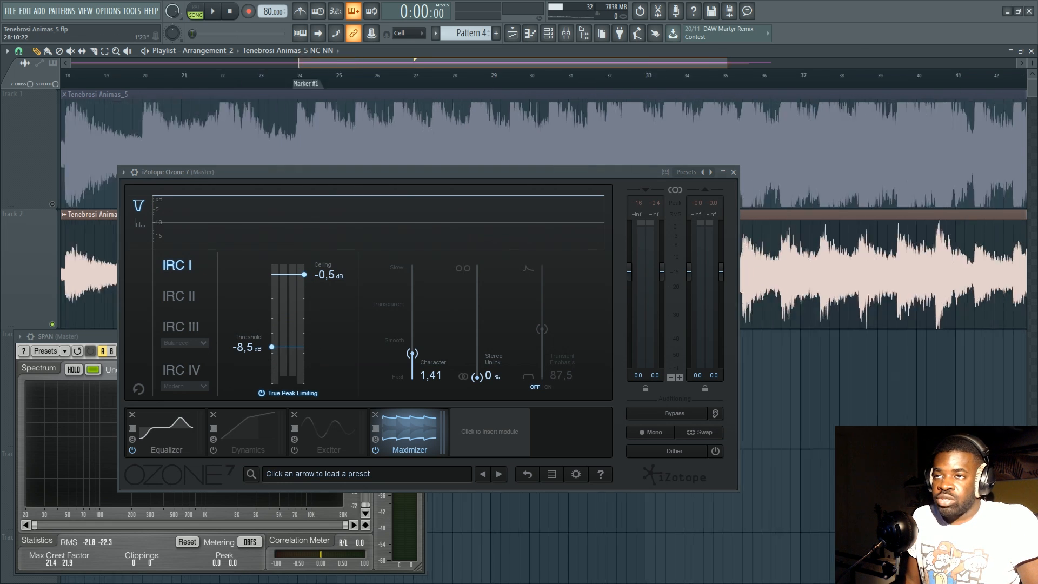
Raise the Maximizer's Character to 10.00, the slowest setting.
{"action": "scroll", "coordinate": [607, 75], "scroll_direction": "down", "scroll_amount": 2}
{"action": "left_click_drag", "start_coordinate": [604, 66], "coordinate": [641, 63]}
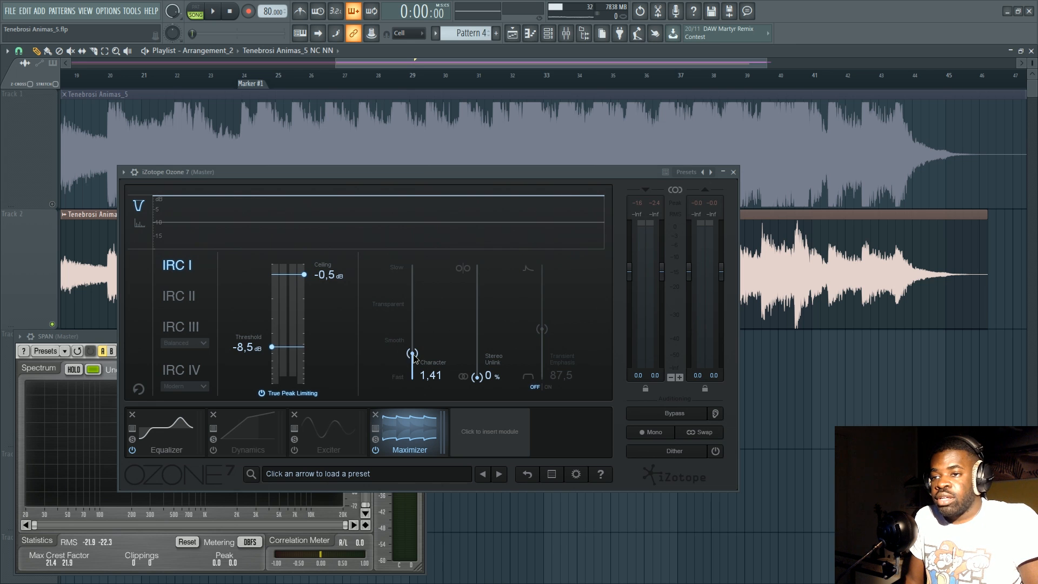
{"action": "left_click_drag", "start_coordinate": [414, 359], "coordinate": [412, 327]}
{"action": "mouse_move", "coordinate": [411, 287]}
{"action": "left_mouse_down"}
{"action": "mouse_move", "coordinate": [412, 267]}
{"action": "mouse_move", "coordinate": [415, 377]}
{"action": "mouse_move", "coordinate": [414, 266]}
{"action": "left_mouse_up"}
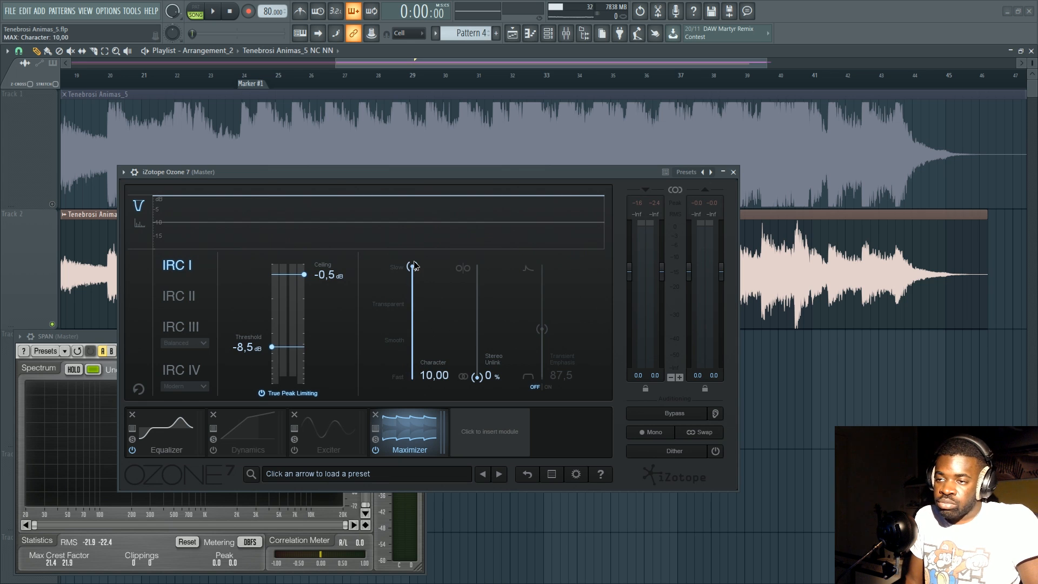
Audition Track 2 with the Maximizer threshold at -11.2 dB, lowering it to -14.4 dB during playback.
{"action": "left_click_drag", "start_coordinate": [290, 350], "coordinate": [290, 359]}
{"action": "key", "text": "space"}
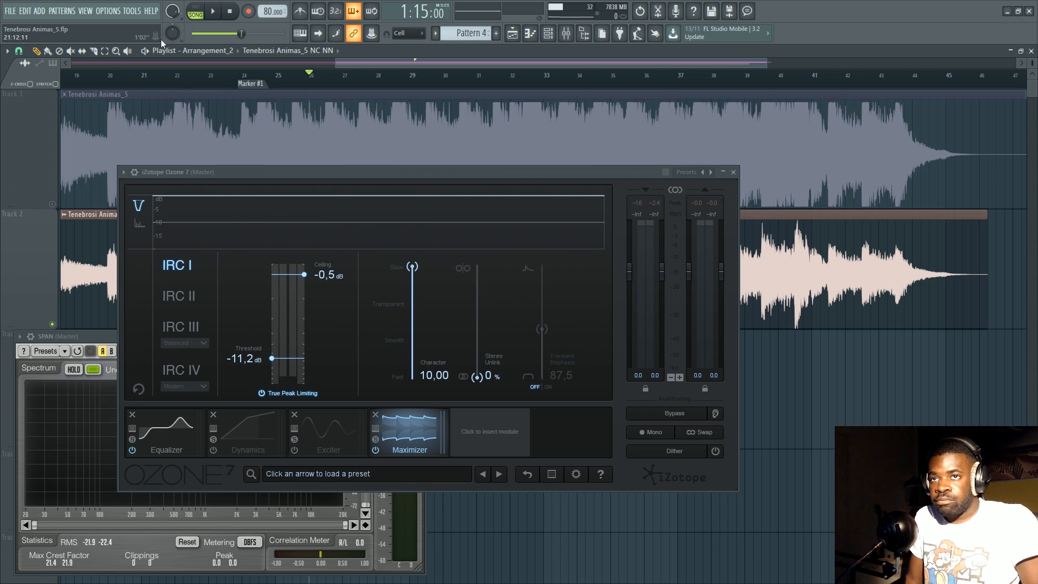
{"action": "key", "text": "space"}
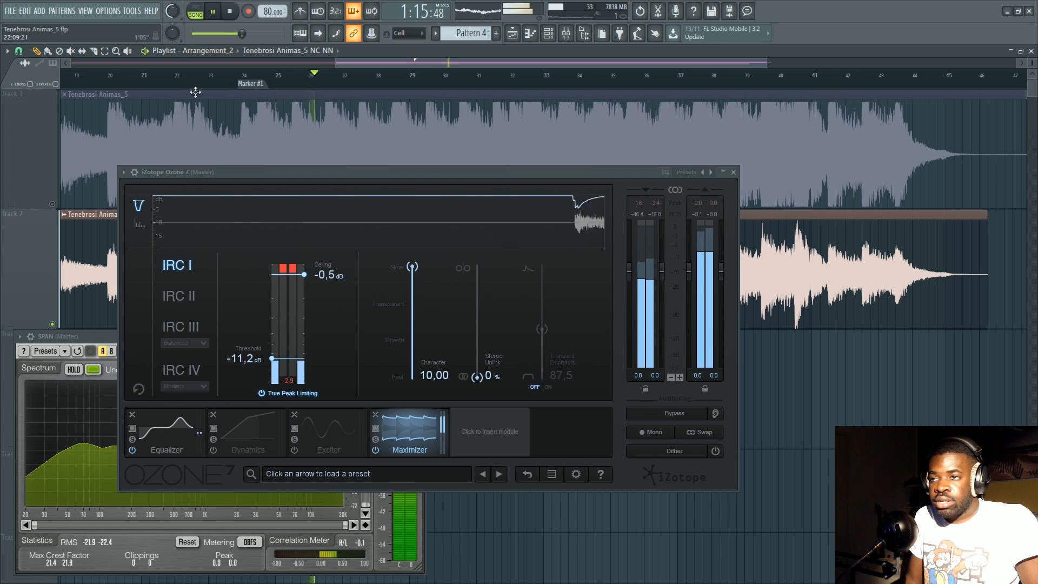
{"action": "left_click_drag", "start_coordinate": [278, 358], "coordinate": [278, 369]}
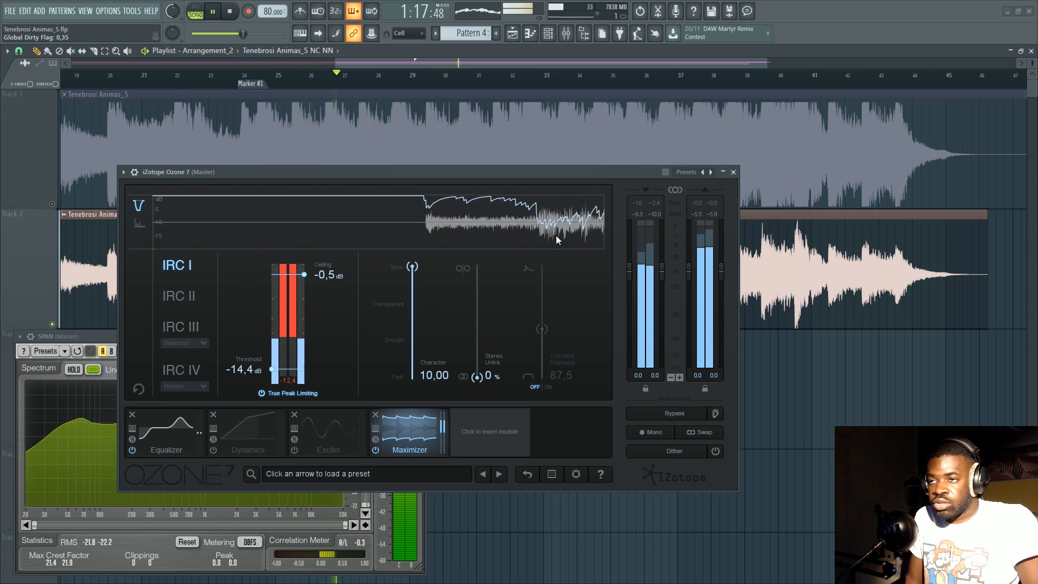
{"action": "key", "text": "space"}
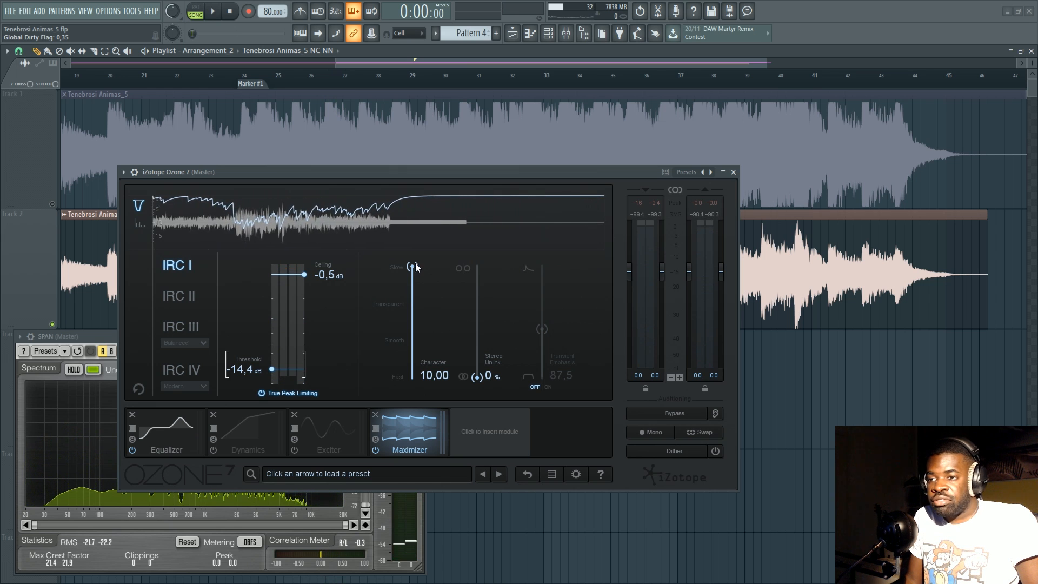
Lower the Maximizer's Character to 0.35 and audition Track 2 with the faster limiting.
{"action": "left_click_drag", "start_coordinate": [412, 268], "coordinate": [412, 372]}
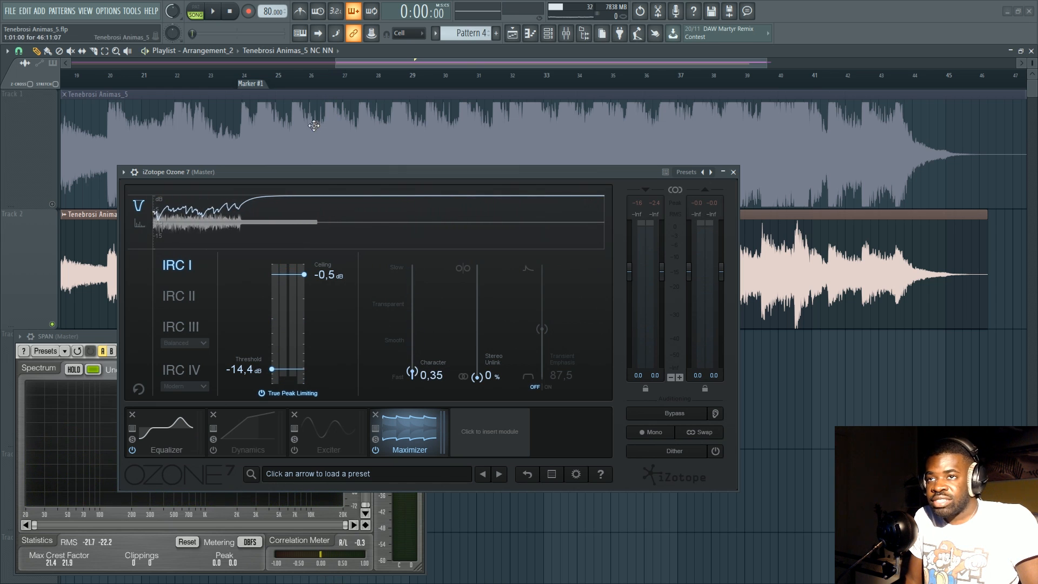
{"action": "key", "text": "space"}
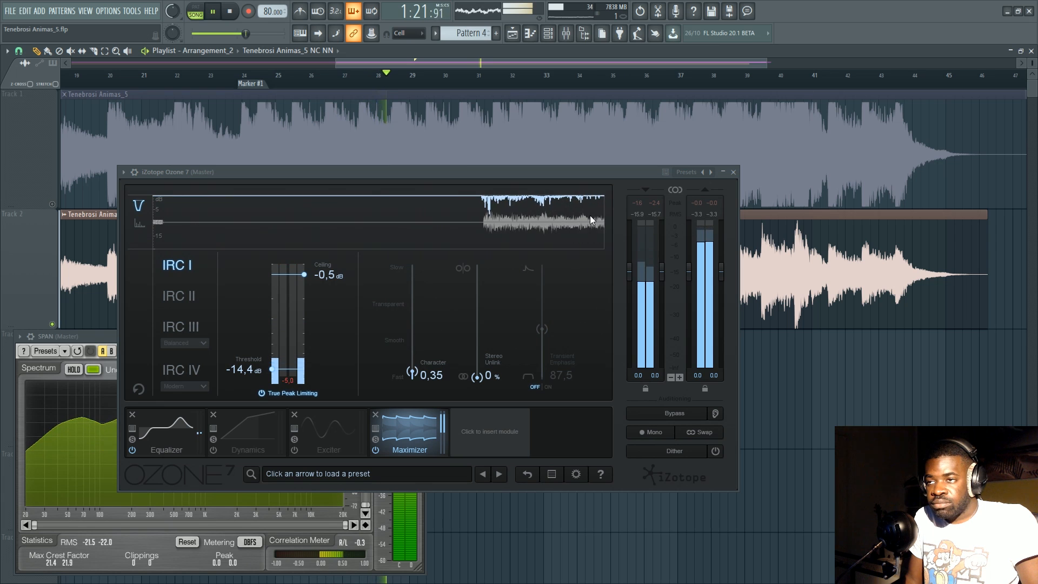
{"action": "key", "text": "space"}
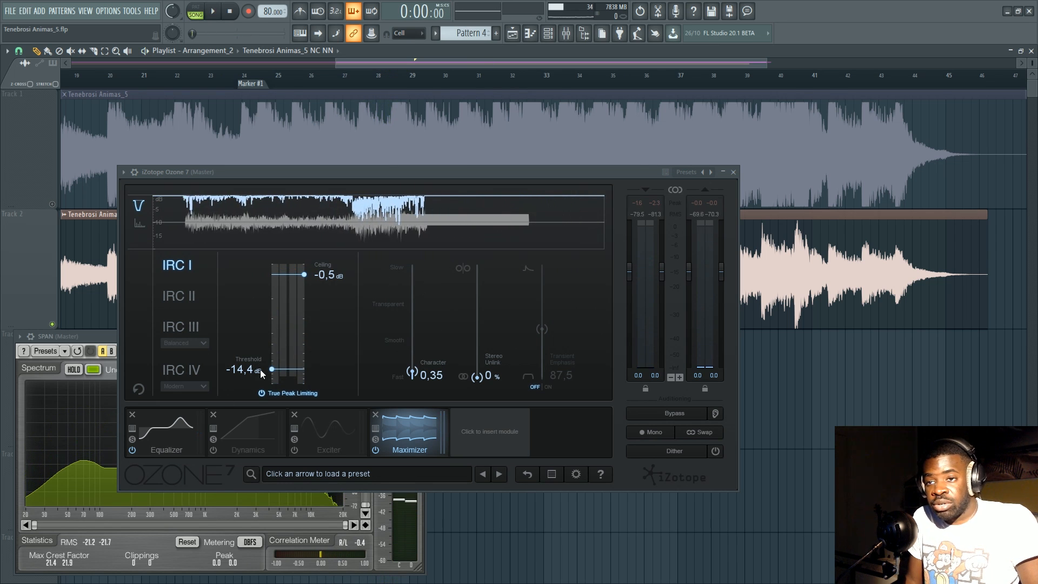
Raise the Maximizer threshold to -3.6 dB and play Track 2 again.
{"action": "left_click_drag", "start_coordinate": [272, 373], "coordinate": [282, 319]}
{"action": "key", "text": "space"}
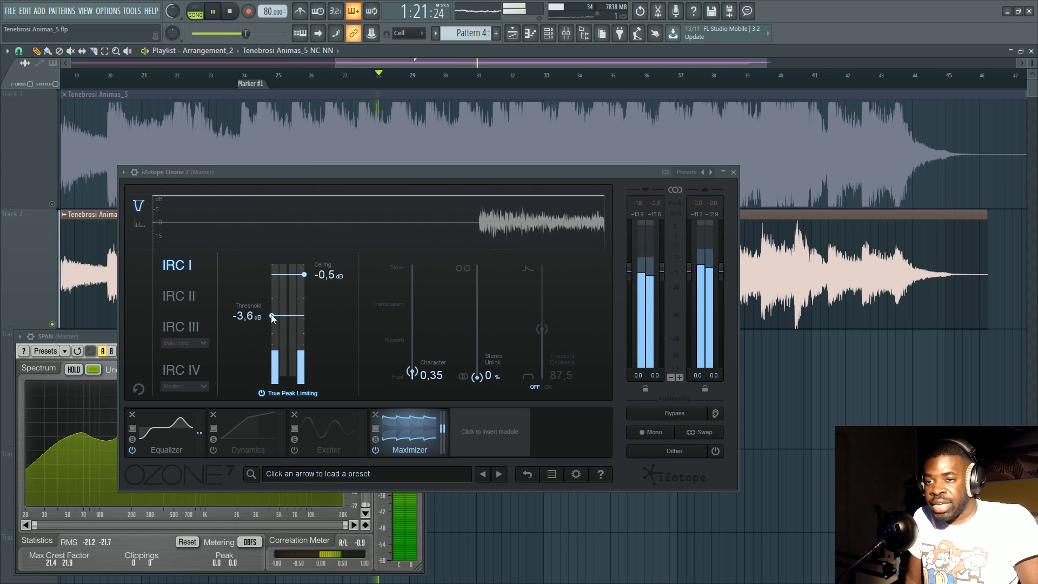
Lower the Maximizer threshold to -8.0 dB while Track 2 plays, listen to the limiting and stop playback.
{"action": "left_click_drag", "start_coordinate": [273, 316], "coordinate": [275, 350]}
{"action": "left_click_drag", "start_coordinate": [274, 347], "coordinate": [277, 345]}
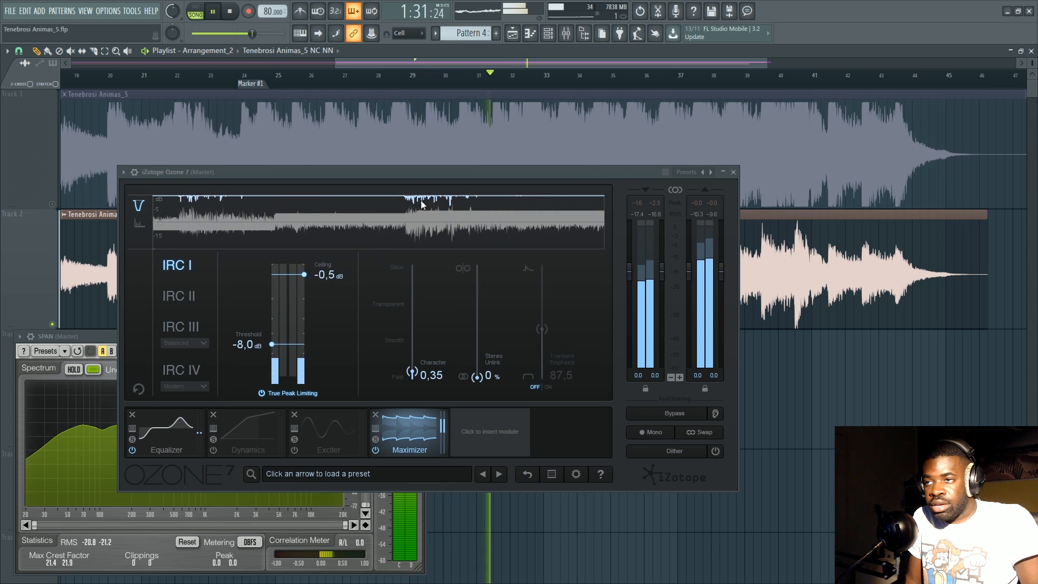
{"action": "key", "text": "space"}
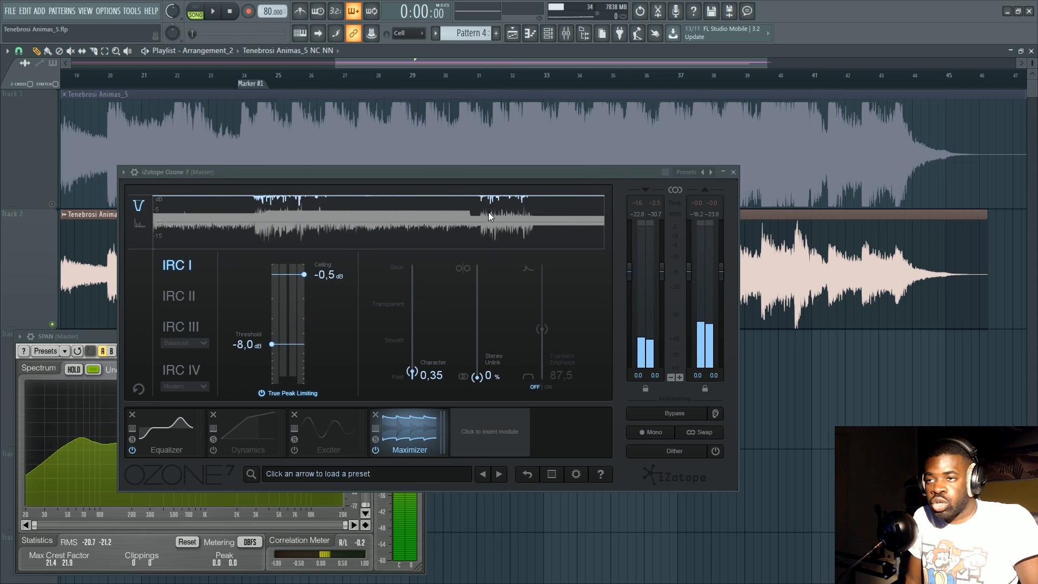
{"action": "right_click", "coordinate": [177, 10]}
{"action": "left_click", "coordinate": [186, 11]}
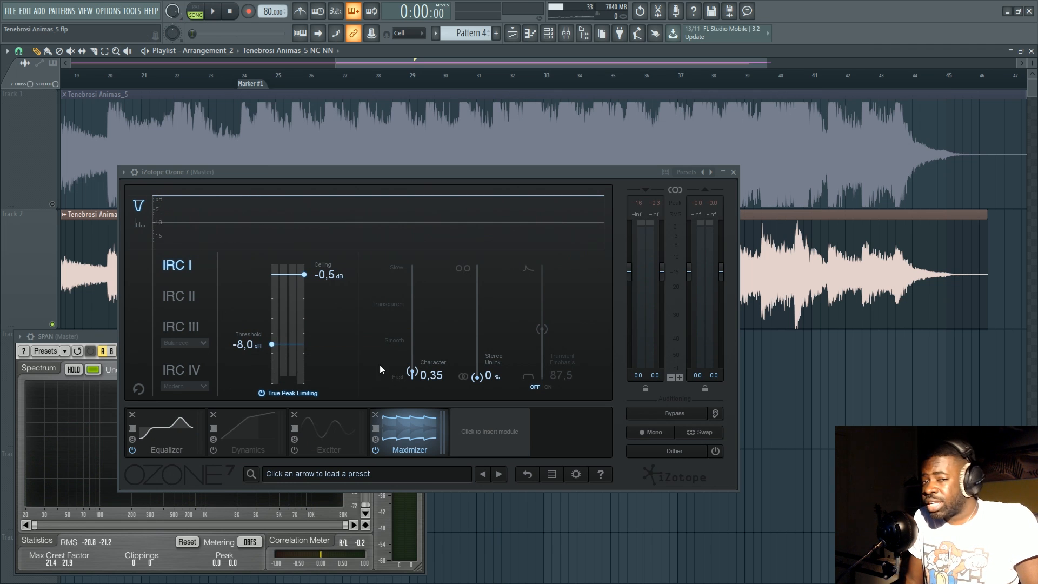
Show the mixer and reposition it and the Ozone 7 window so the Master track's effect slots are in view.
{"action": "key", "text": "F9"}
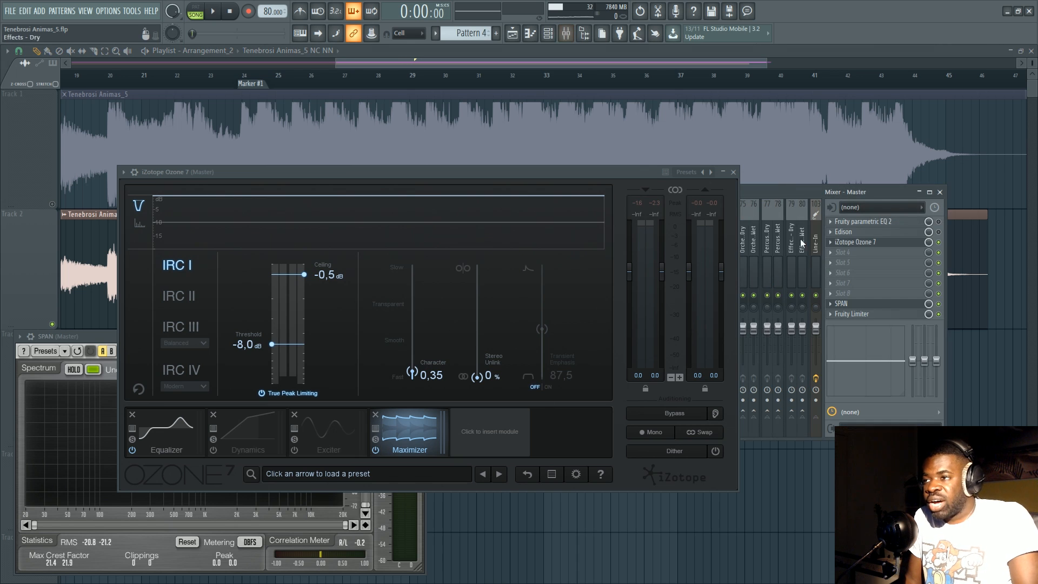
{"action": "left_click_drag", "start_coordinate": [780, 191], "coordinate": [784, 134]}
{"action": "left_click_drag", "start_coordinate": [472, 172], "coordinate": [417, 156]}
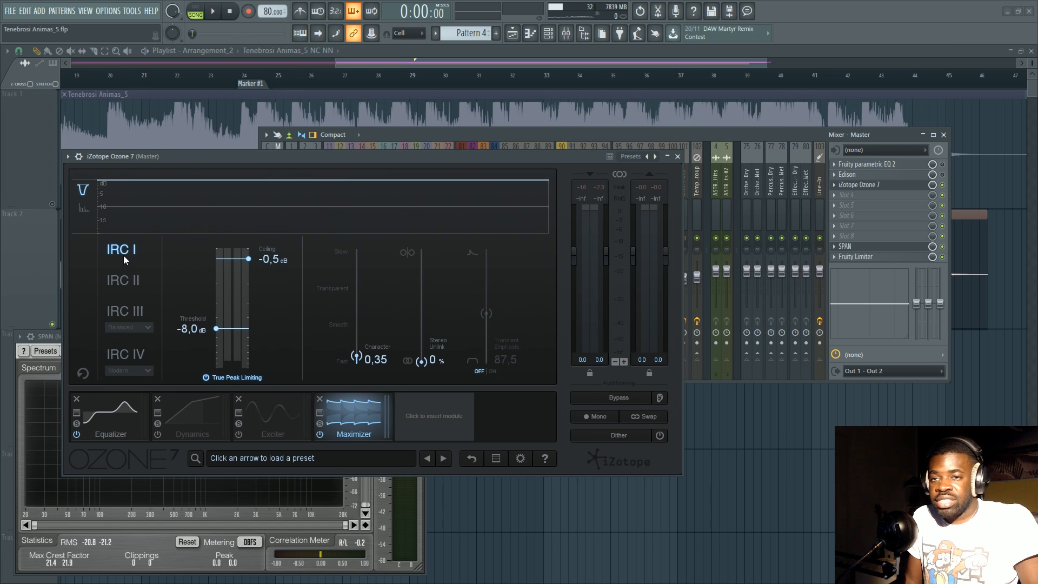
Try the Maximizer's IRC III, IRC II and IRC IV limiting modes and return to IRC I.
{"action": "left_click", "coordinate": [121, 311]}
{"action": "left_click", "coordinate": [131, 283]}
{"action": "left_click", "coordinate": [133, 347]}
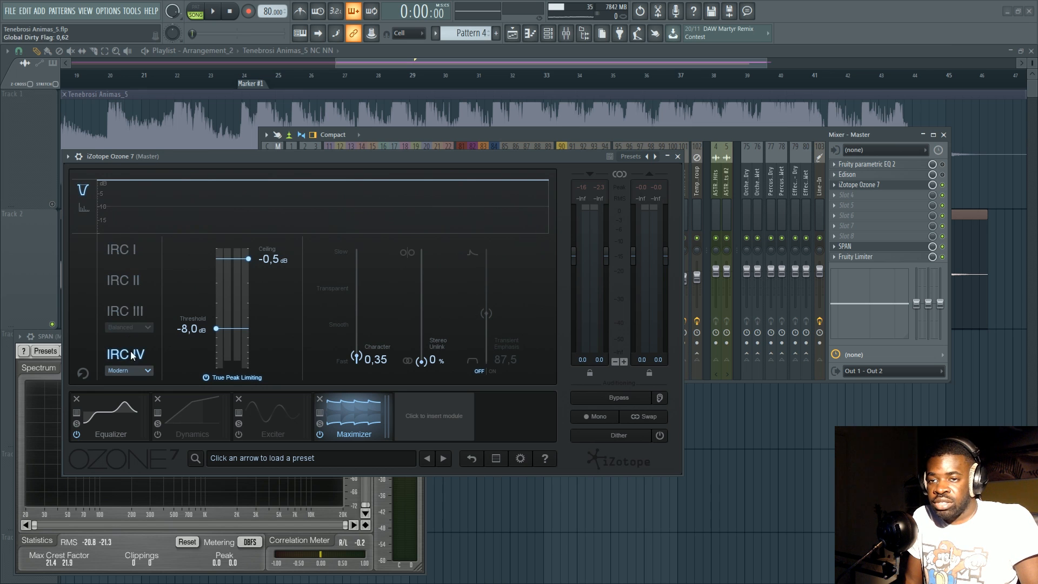
{"action": "left_click", "coordinate": [126, 276]}
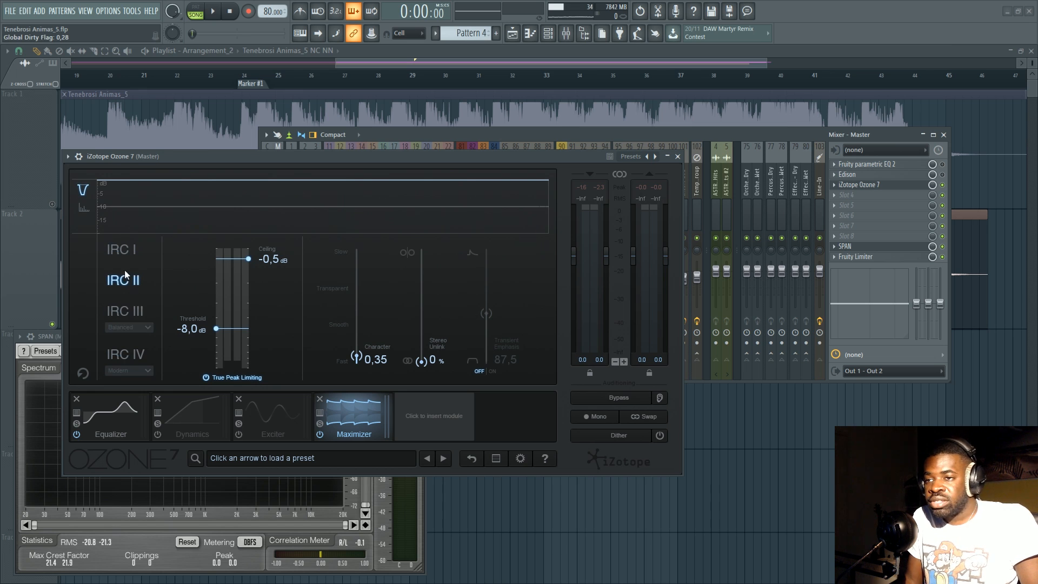
{"action": "left_click", "coordinate": [129, 254]}
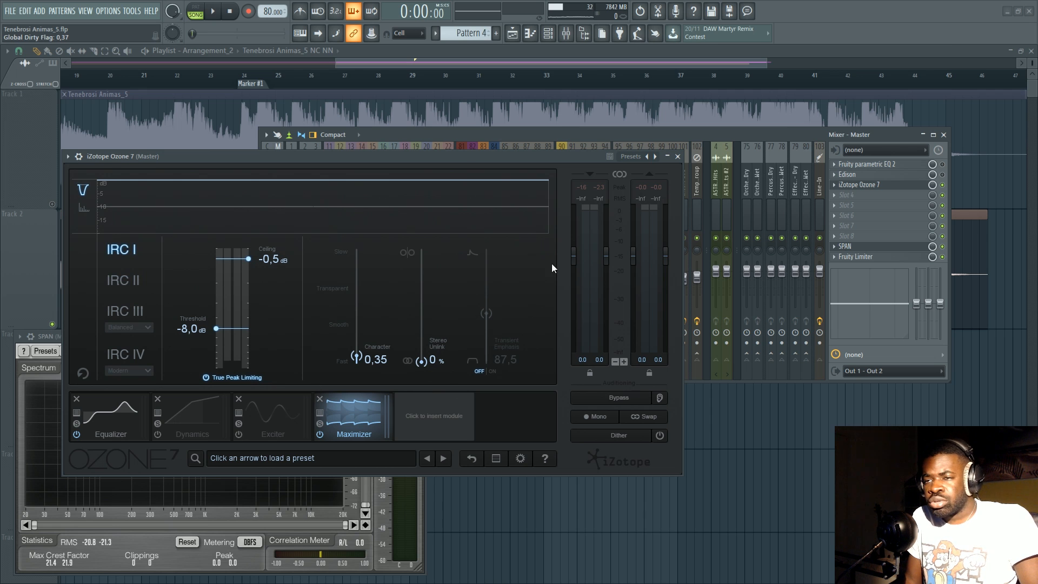
Close the Ozone 7 window and the mixer to reveal both render tracks in the playlist.
{"action": "left_click_drag", "start_coordinate": [459, 159], "coordinate": [469, 127]}
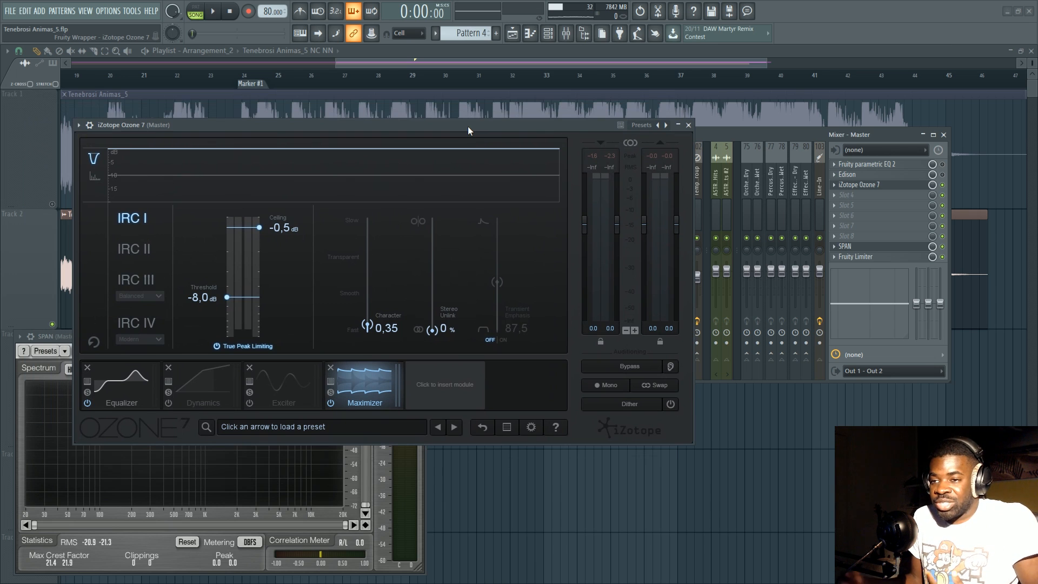
{"action": "left_click", "coordinate": [690, 126]}
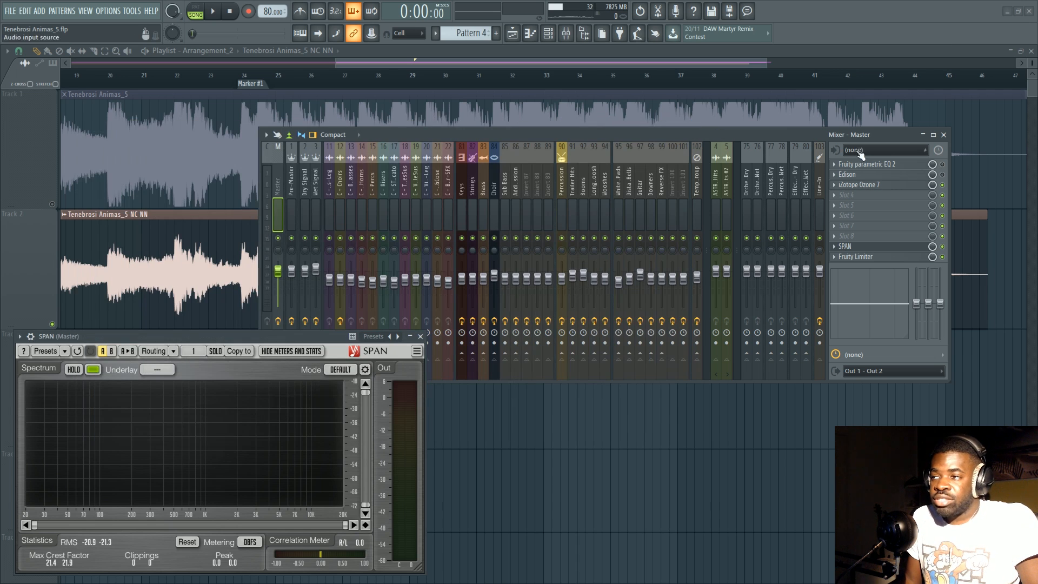
{"action": "left_click", "coordinate": [944, 135]}
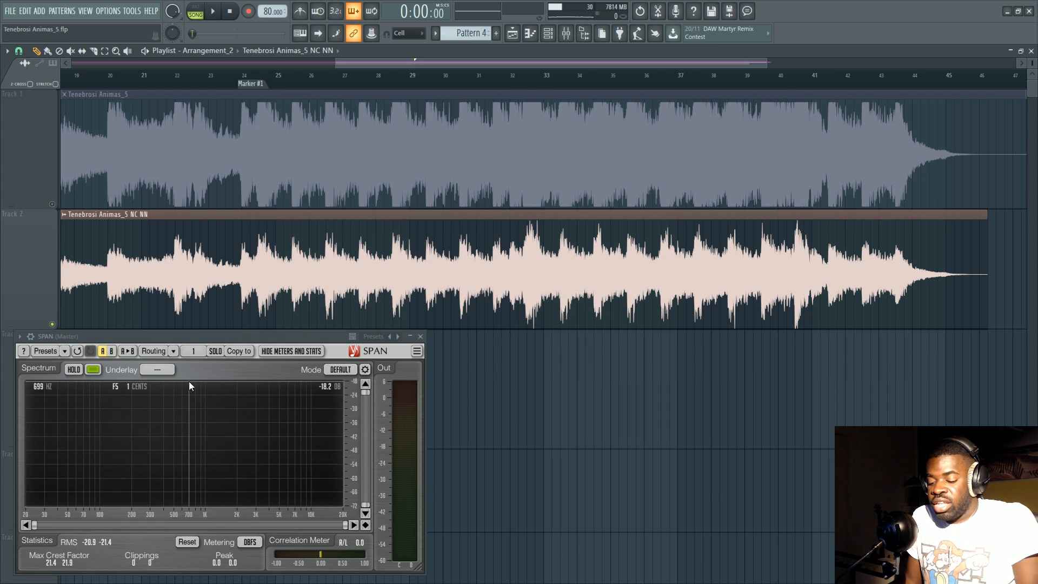
Switch off iZotope Ozone 7 on the Master track and place the playhead at about bar 35 in the playlist.
{"action": "left_click", "coordinate": [566, 34]}
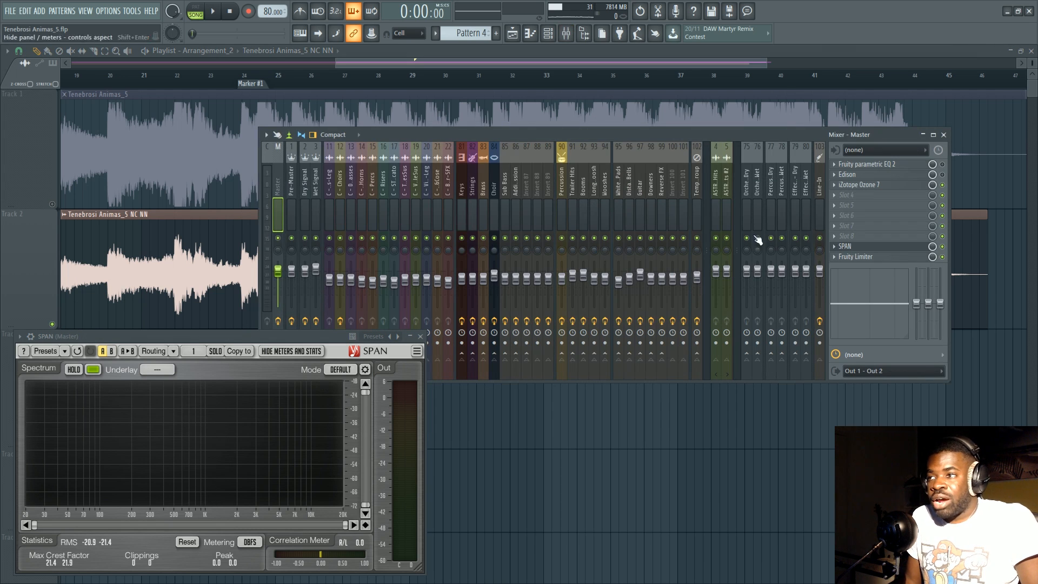
{"action": "left_click", "coordinate": [942, 185]}
{"action": "left_click", "coordinate": [482, 90]}
{"action": "left_click", "coordinate": [498, 76]}
{"action": "scroll", "coordinate": [501, 80], "scroll_direction": "down", "scroll_amount": 2}
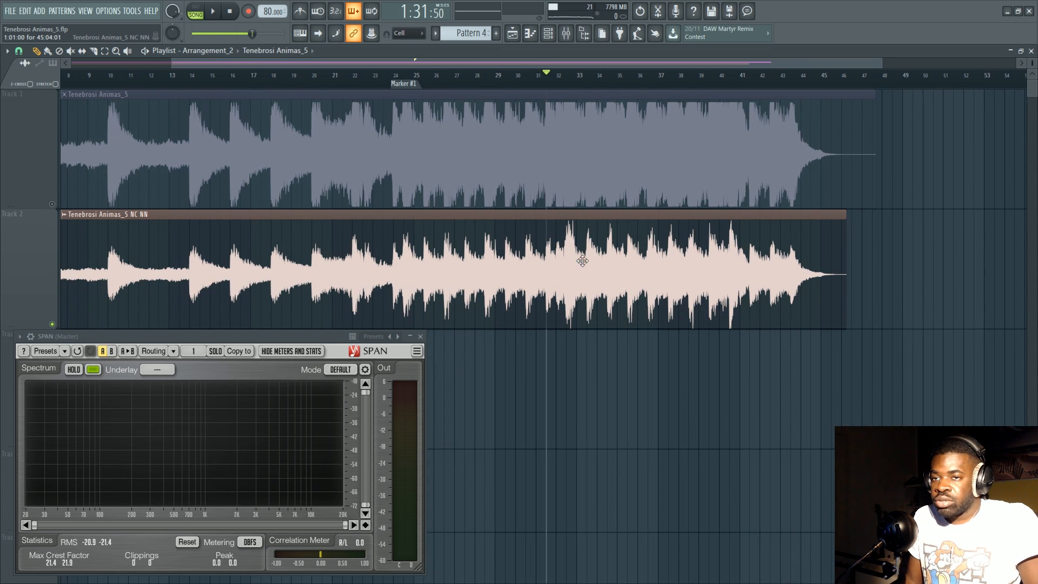
{"action": "left_click", "coordinate": [625, 79]}
{"action": "scroll", "coordinate": [626, 80], "scroll_direction": "up", "scroll_amount": 2}
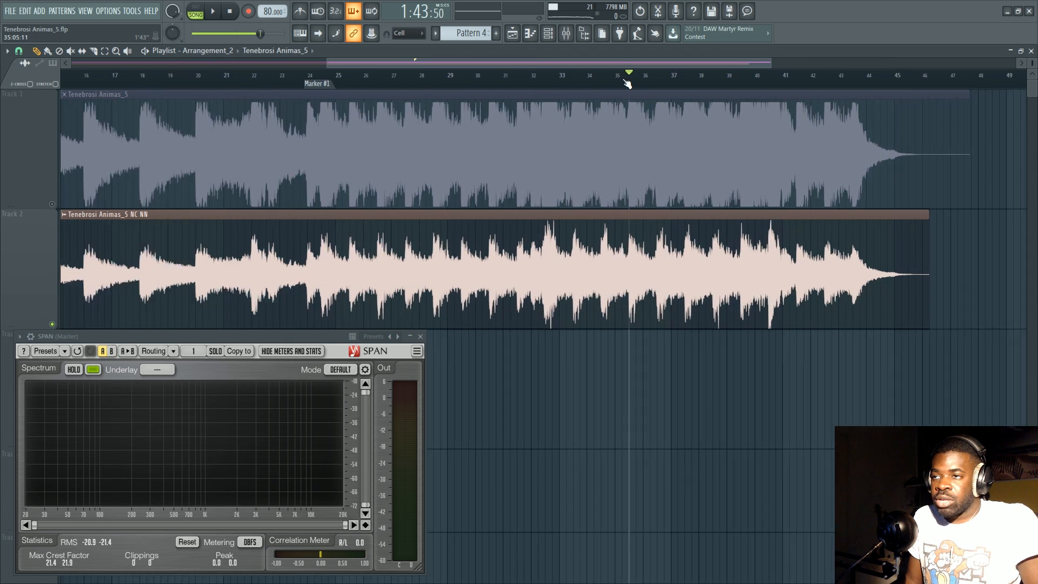
Move the playhead to bar 34 and review the Master track's effect chain in the mixer.
{"action": "key", "text": "F9"}
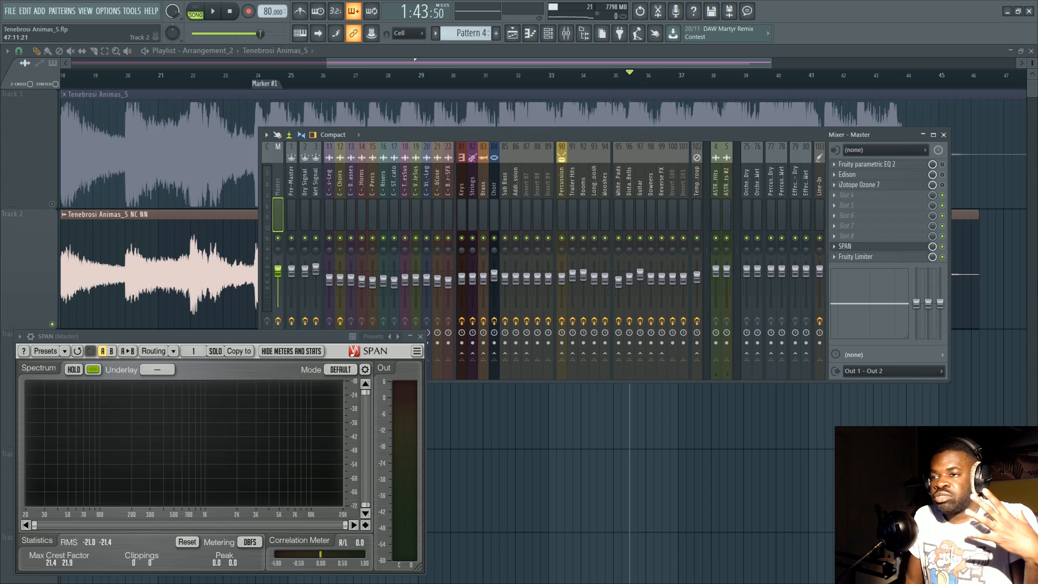
{"action": "key", "text": "F9"}
{"action": "left_click", "coordinate": [585, 82]}
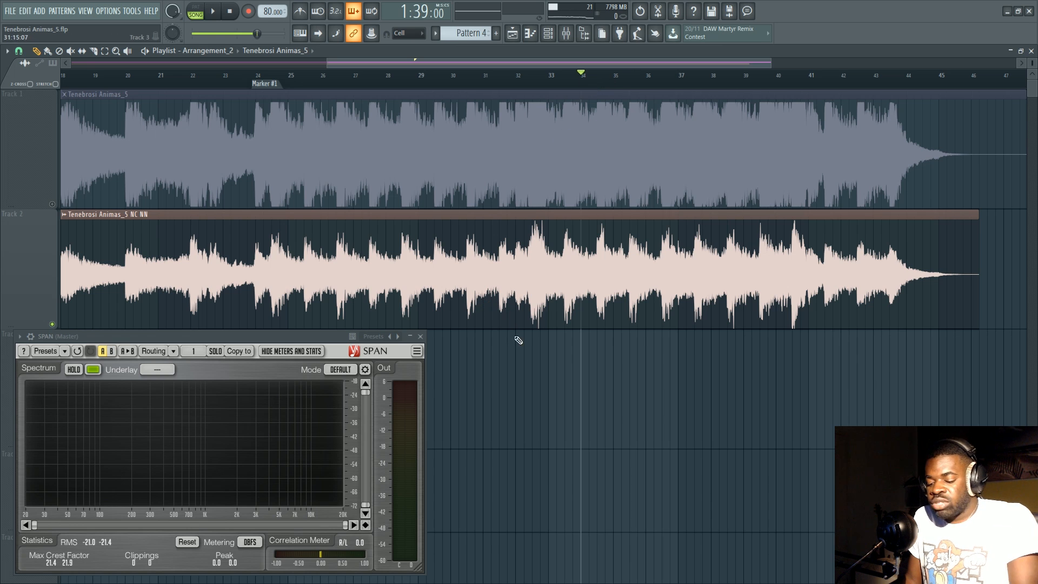
{"action": "key", "text": "F9"}
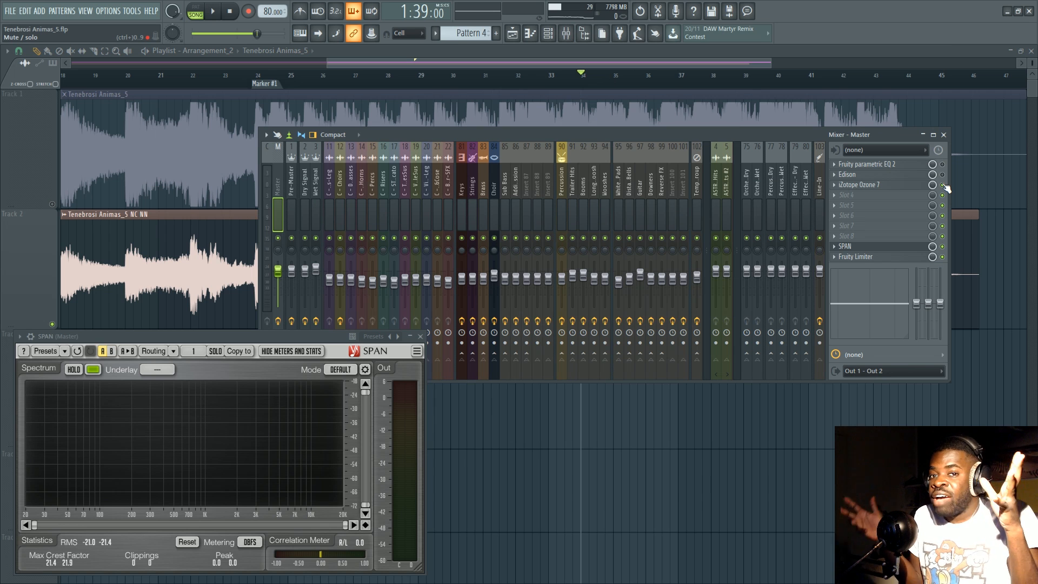
{"action": "key", "text": "F9"}
{"action": "scroll", "coordinate": [414, 187], "scroll_direction": "down", "scroll_amount": 1}
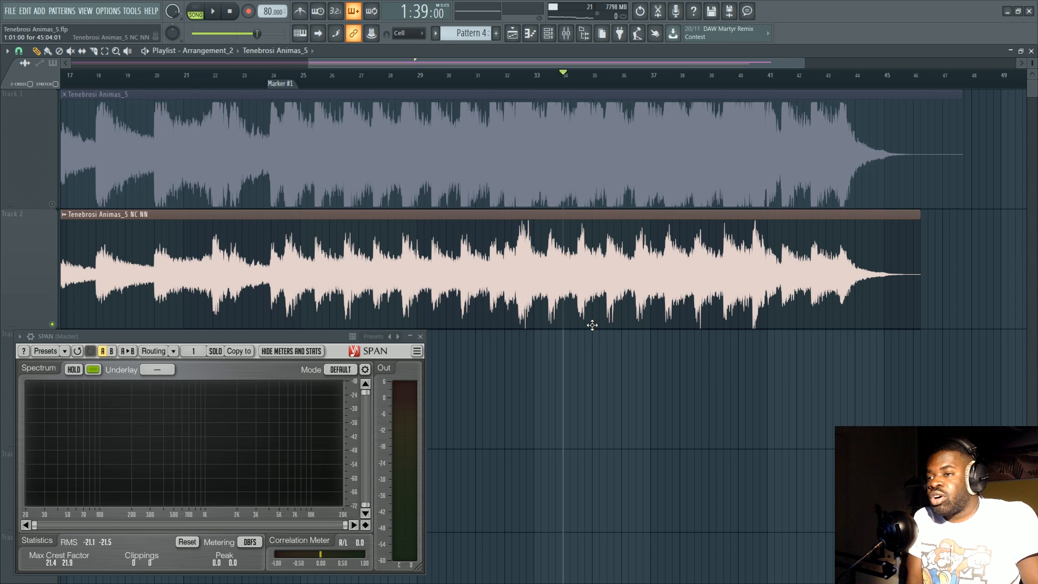
Open Ozone 7 from the Master track and inspect its Dynamics, Exciter and Equalizer modules.
{"action": "key", "text": "F9"}
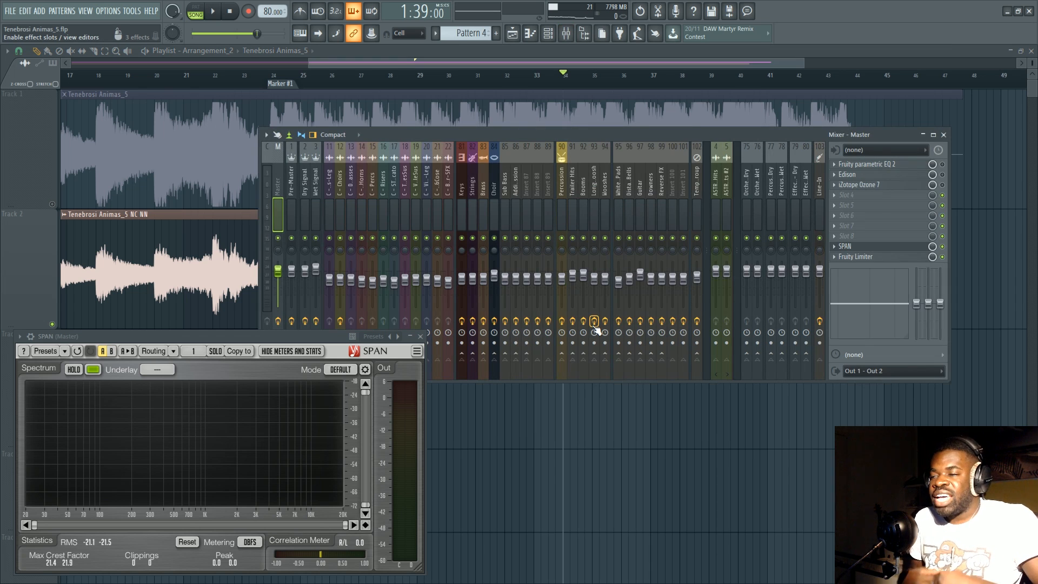
{"action": "left_click", "coordinate": [889, 186]}
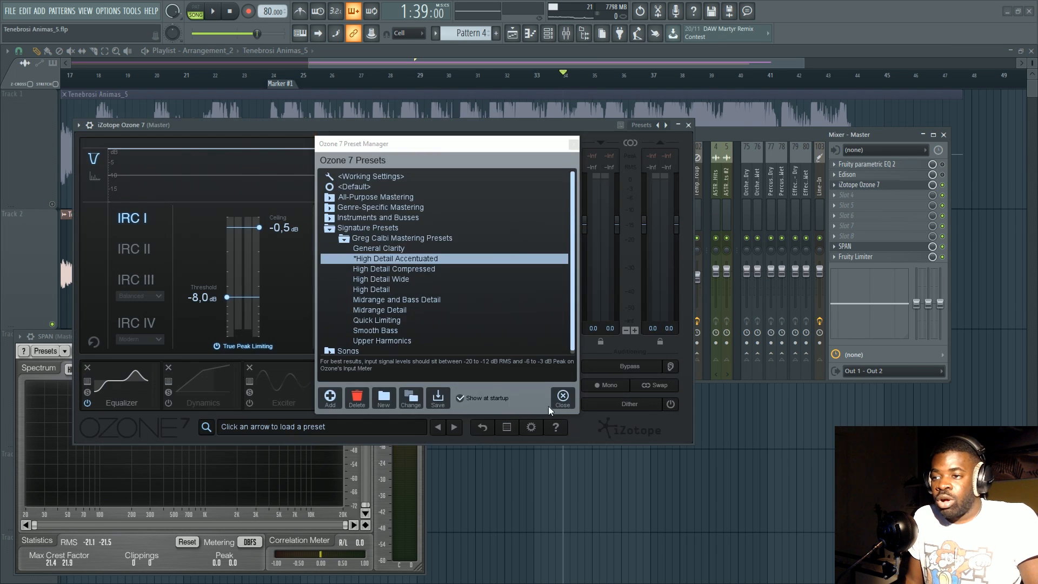
{"action": "left_click", "coordinate": [189, 389]}
{"action": "left_click", "coordinate": [281, 388]}
{"action": "left_click", "coordinate": [111, 381]}
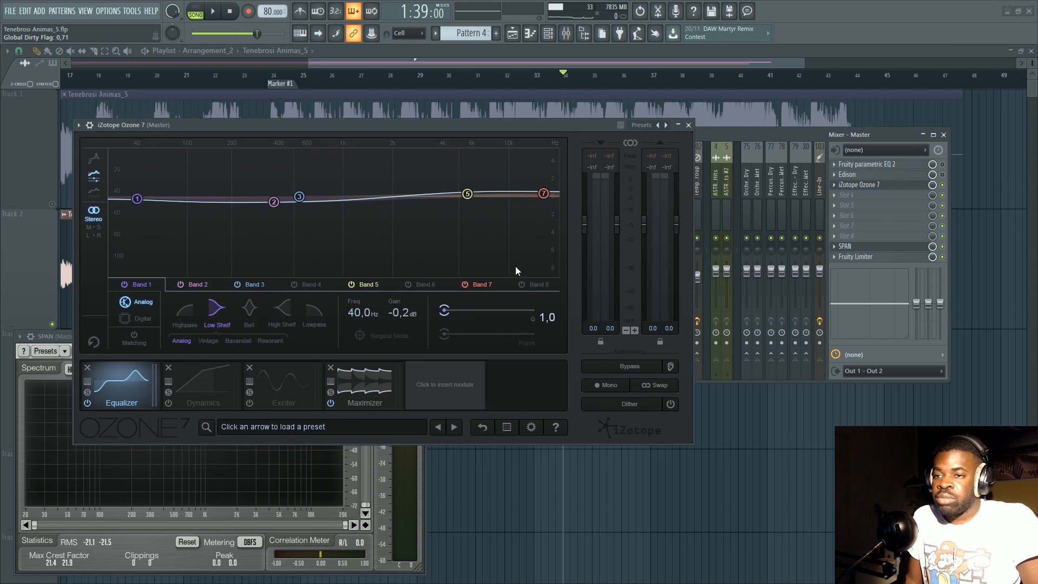
Close the Ozone 7 and SPAN windows and move the mixer below the two render tracks.
{"action": "left_click", "coordinate": [687, 125]}
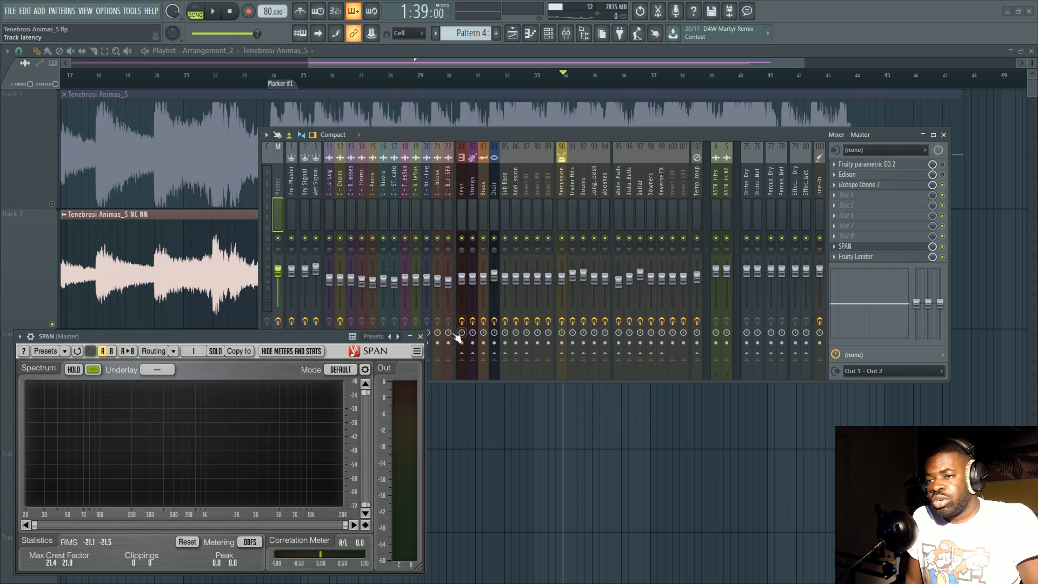
{"action": "left_click", "coordinate": [420, 335]}
{"action": "left_click_drag", "start_coordinate": [486, 141], "coordinate": [270, 346]}
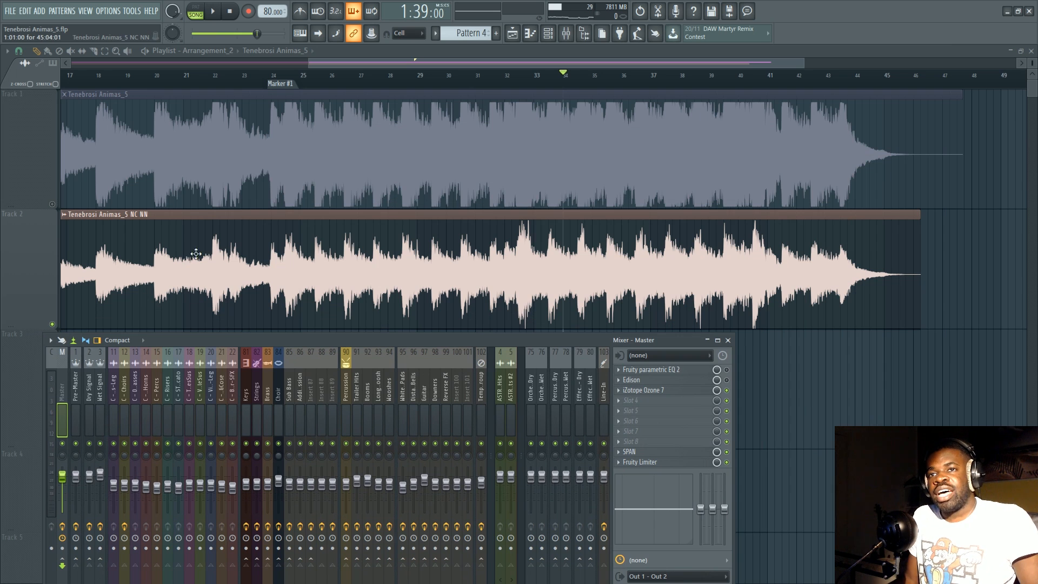